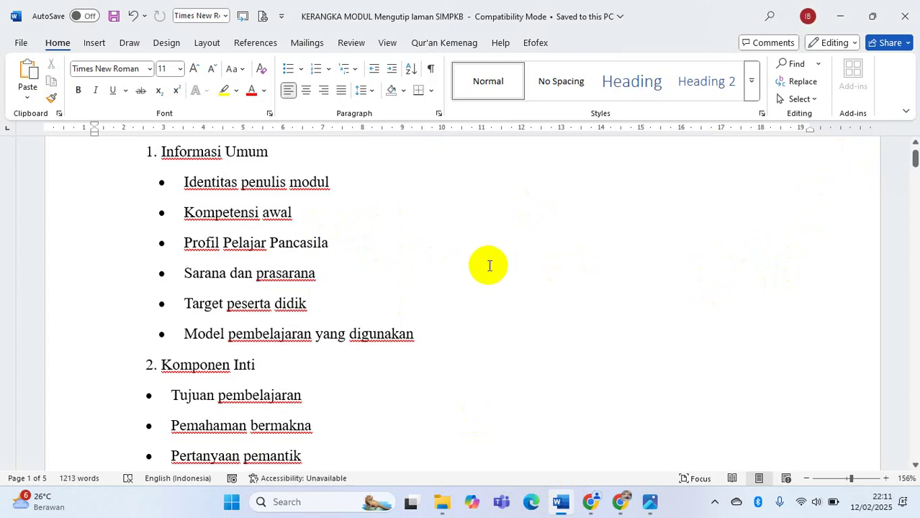
Step: Examine the module outline's sections Informasi Umum, Komponen Inti and Lampiran with their bullet items
{"action": "scroll", "coordinate": [487, 263], "scroll_direction": "up", "scroll_amount": 1}
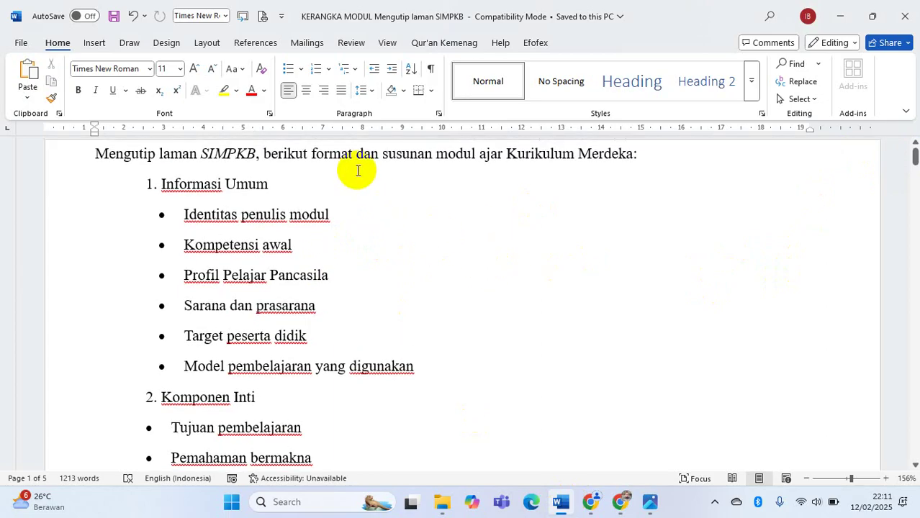
{"action": "scroll", "coordinate": [360, 171], "scroll_direction": "down", "scroll_amount": 1}
{"action": "scroll", "coordinate": [374, 171], "scroll_direction": "up", "scroll_amount": 1}
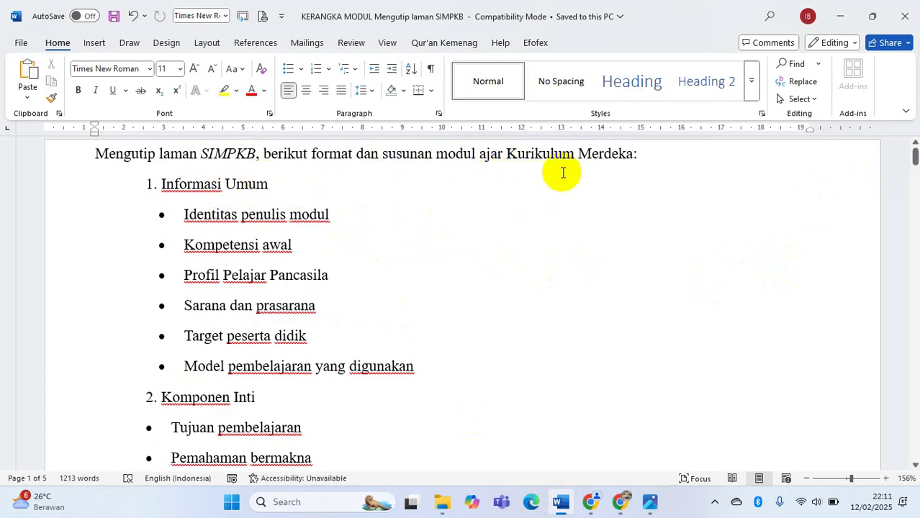
{"action": "scroll", "coordinate": [274, 176], "scroll_direction": "down", "scroll_amount": 1}
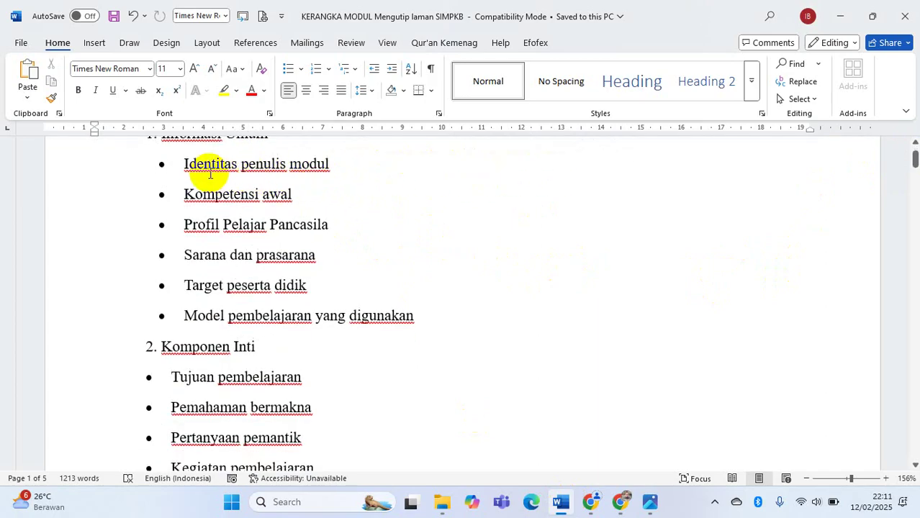
{"action": "scroll", "coordinate": [209, 173], "scroll_direction": "up", "scroll_amount": 1}
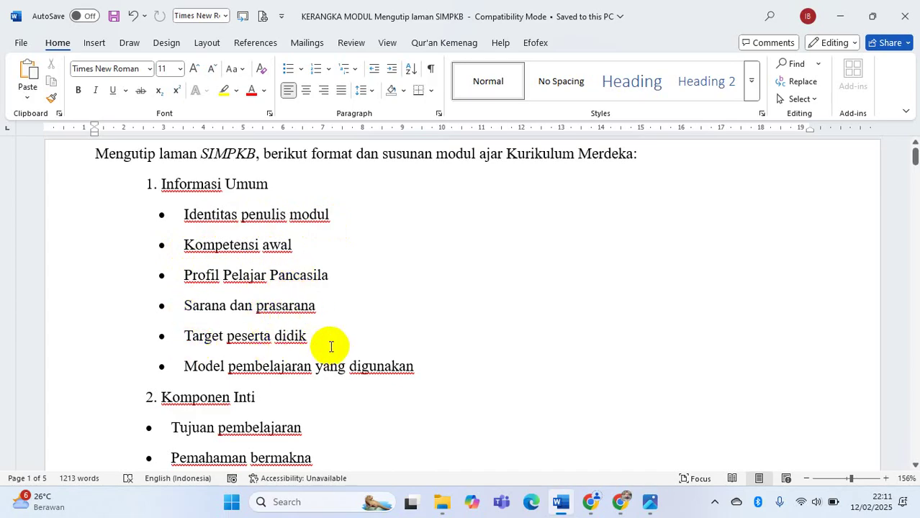
{"action": "scroll", "coordinate": [362, 380], "scroll_direction": "down", "scroll_amount": 5}
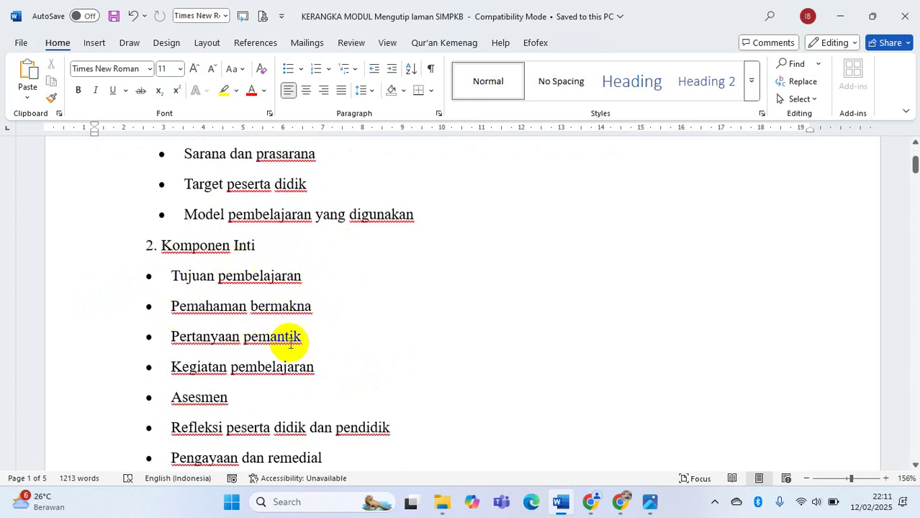
{"action": "scroll", "coordinate": [209, 347], "scroll_direction": "down", "scroll_amount": 2}
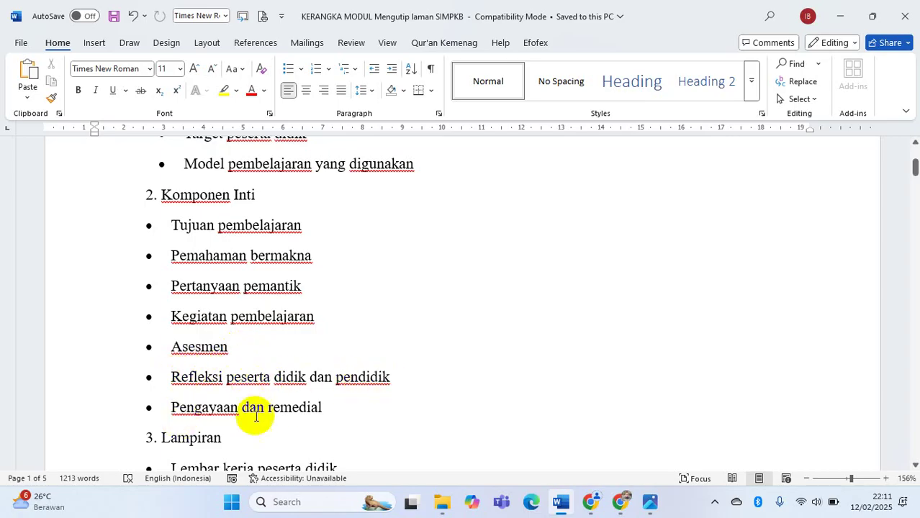
{"action": "scroll", "coordinate": [291, 411], "scroll_direction": "down", "scroll_amount": 2}
{"action": "scroll", "coordinate": [154, 333], "scroll_direction": "down", "scroll_amount": 1}
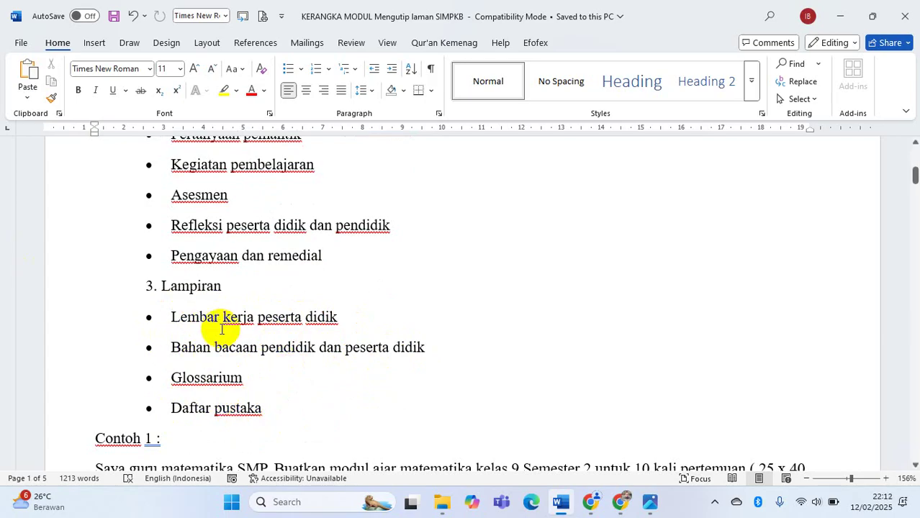
{"action": "scroll", "coordinate": [224, 329], "scroll_direction": "up", "scroll_amount": 1}
{"action": "scroll", "coordinate": [218, 331], "scroll_direction": "down", "scroll_amount": 3}
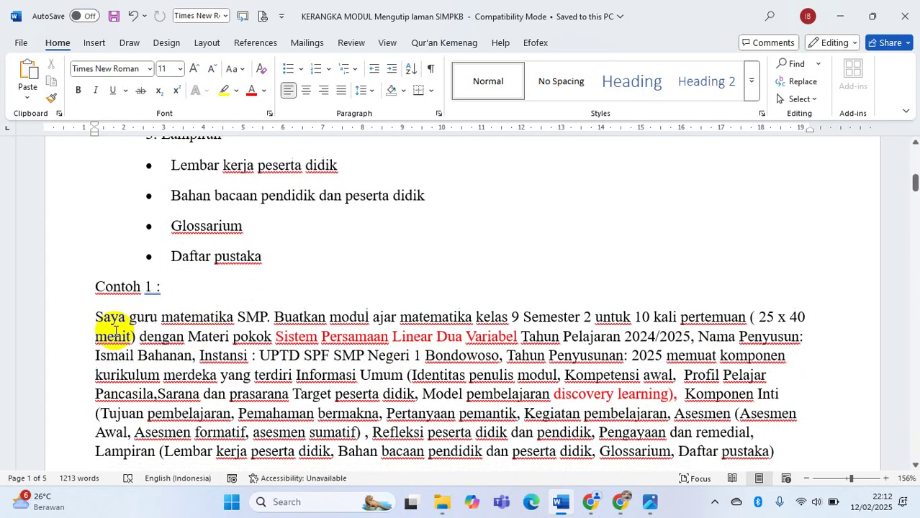
Step: Read the Contoh 1 prompt, including its subject and topic Sistem Persamaan Linear Dua Variabel, and the example prompts that follow it
{"action": "scroll", "coordinate": [108, 324], "scroll_direction": "down", "scroll_amount": 3}
{"action": "scroll", "coordinate": [84, 288], "scroll_direction": "up", "scroll_amount": 1}
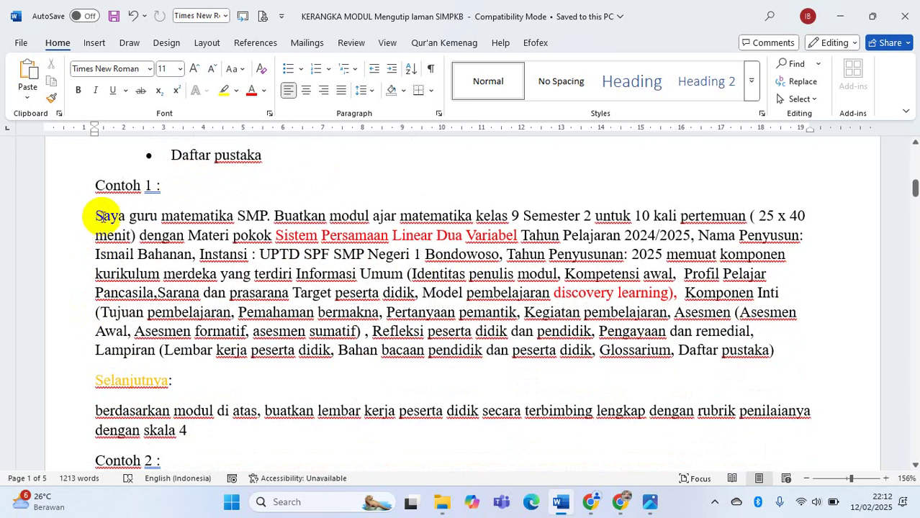
{"action": "left_click_drag", "start_coordinate": [95, 216], "coordinate": [251, 216]}
{"action": "left_click", "coordinate": [212, 215]}
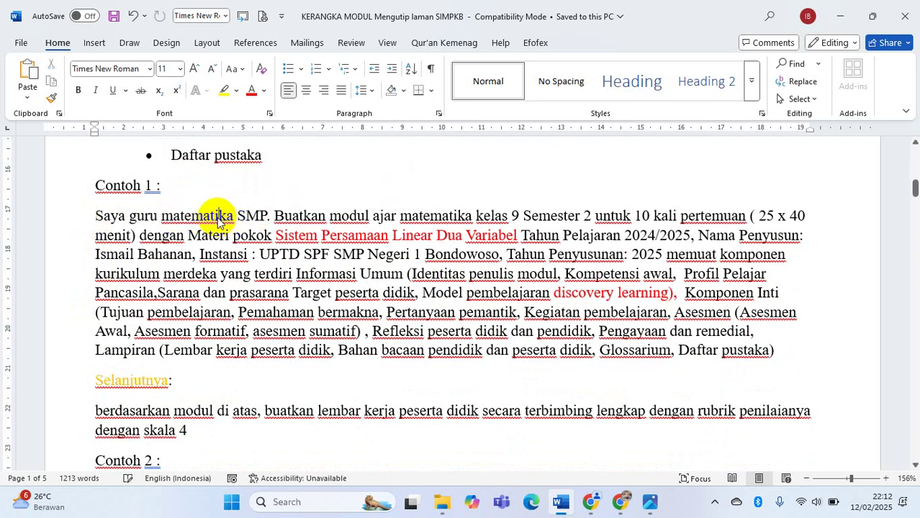
{"action": "double_click", "coordinate": [165, 214]}
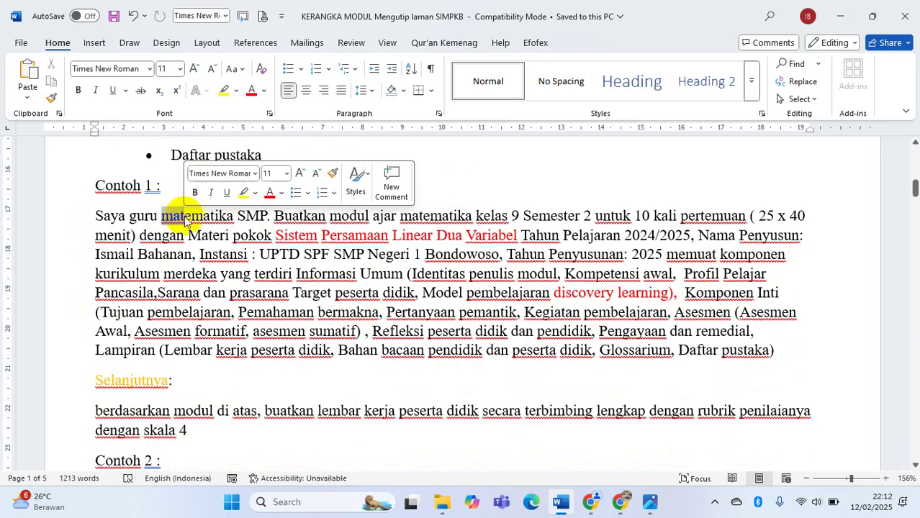
{"action": "left_click", "coordinate": [289, 215]}
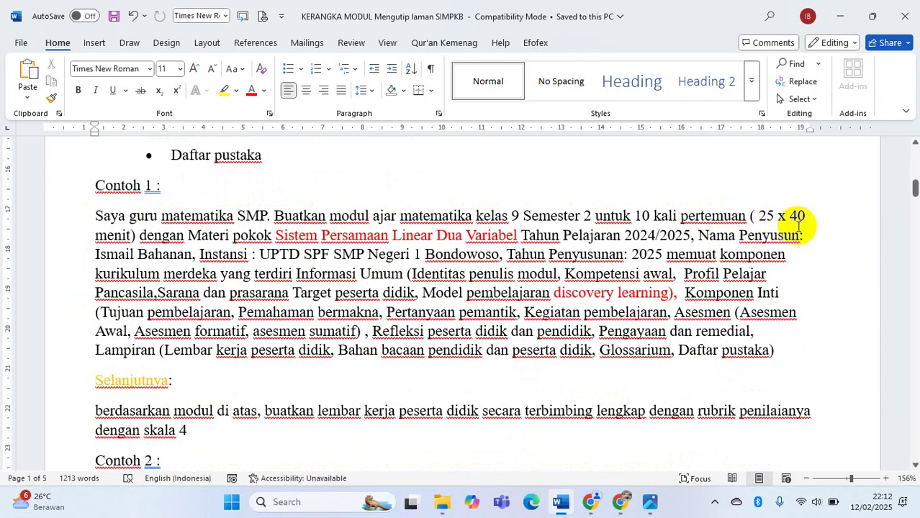
{"action": "left_click", "coordinate": [298, 236]}
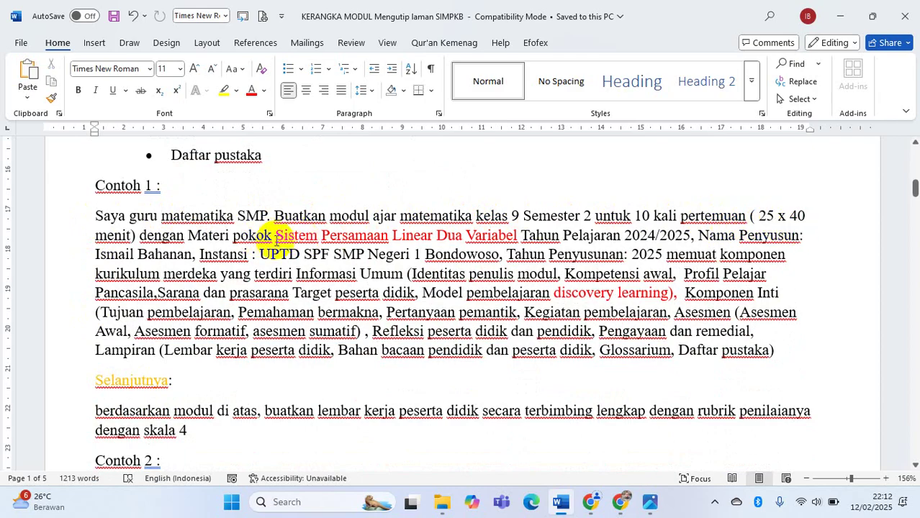
{"action": "left_click_drag", "start_coordinate": [275, 235], "coordinate": [503, 236]}
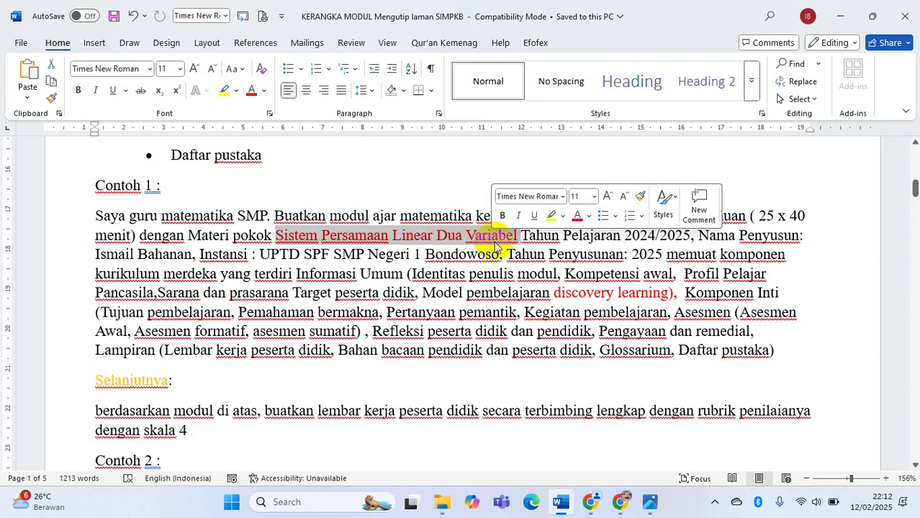
{"action": "left_click", "coordinate": [563, 239]}
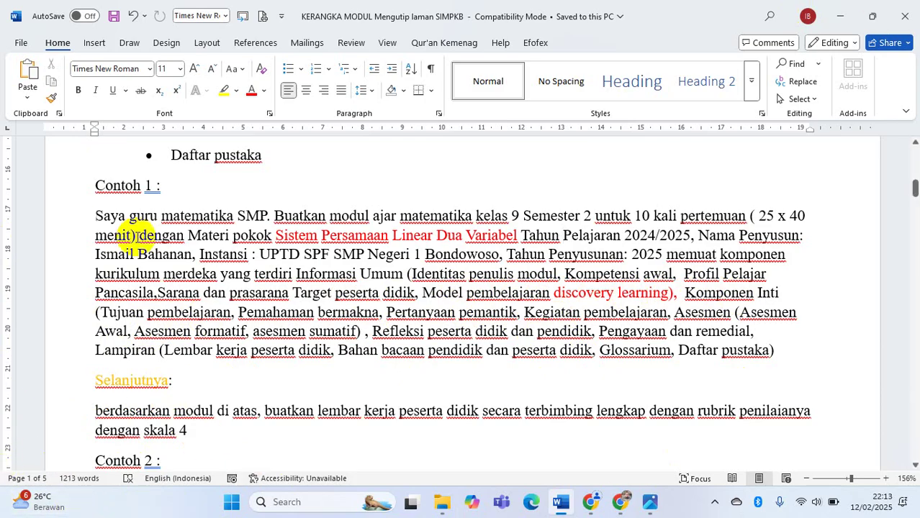
{"action": "scroll", "coordinate": [226, 298], "scroll_direction": "down", "scroll_amount": 3}
{"action": "scroll", "coordinate": [231, 294], "scroll_direction": "up", "scroll_amount": 2}
{"action": "scroll", "coordinate": [260, 245], "scroll_direction": "down", "scroll_amount": 2}
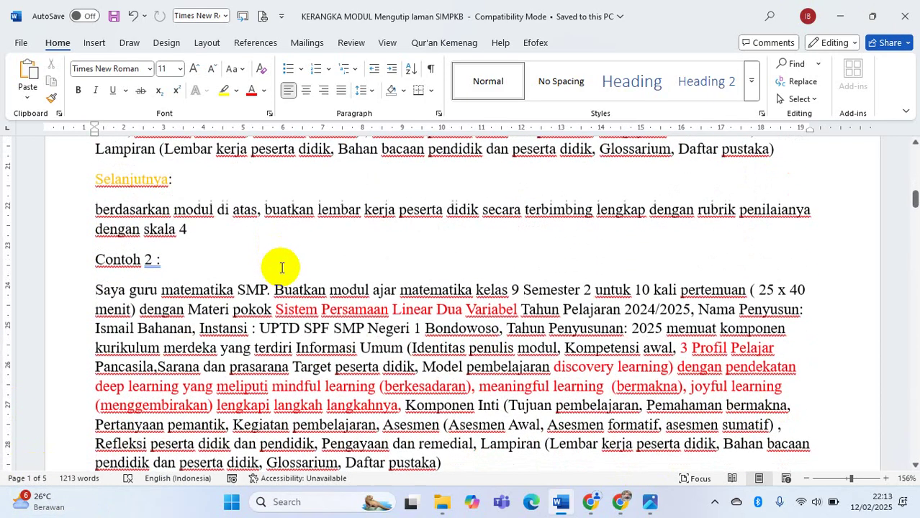
{"action": "scroll", "coordinate": [285, 279], "scroll_direction": "up", "scroll_amount": 1}
{"action": "scroll", "coordinate": [283, 277], "scroll_direction": "down", "scroll_amount": 4}
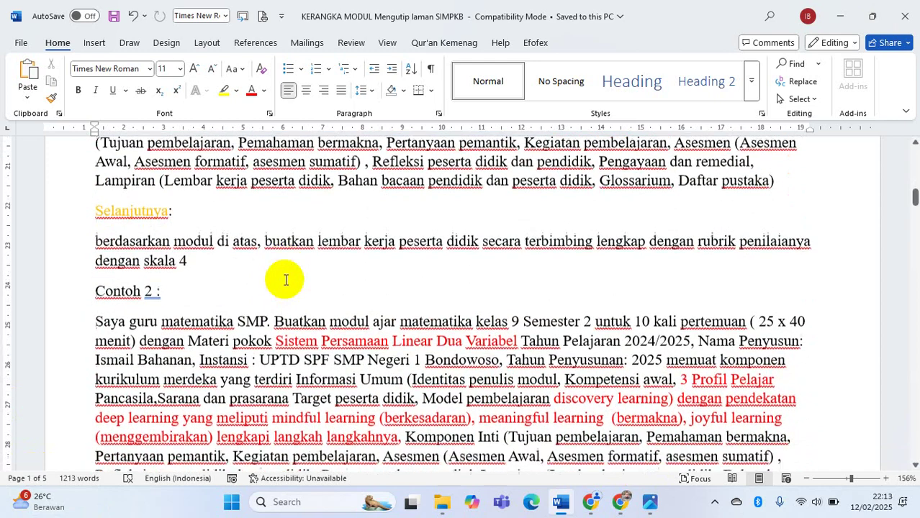
{"action": "scroll", "coordinate": [398, 353], "scroll_direction": "down", "scroll_amount": 4}
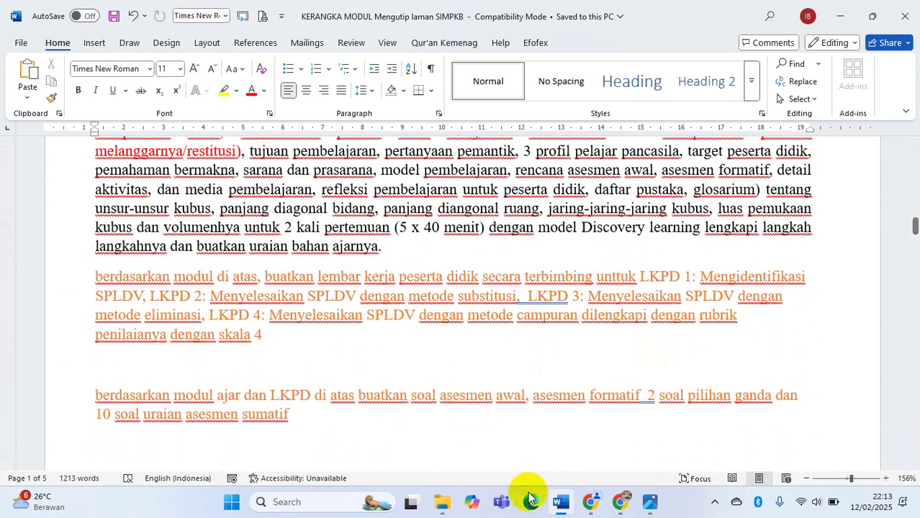
Step: Switch to Chrome, go to deepseek.com and start the DeepSeek web chat
{"action": "left_click", "coordinate": [618, 503]}
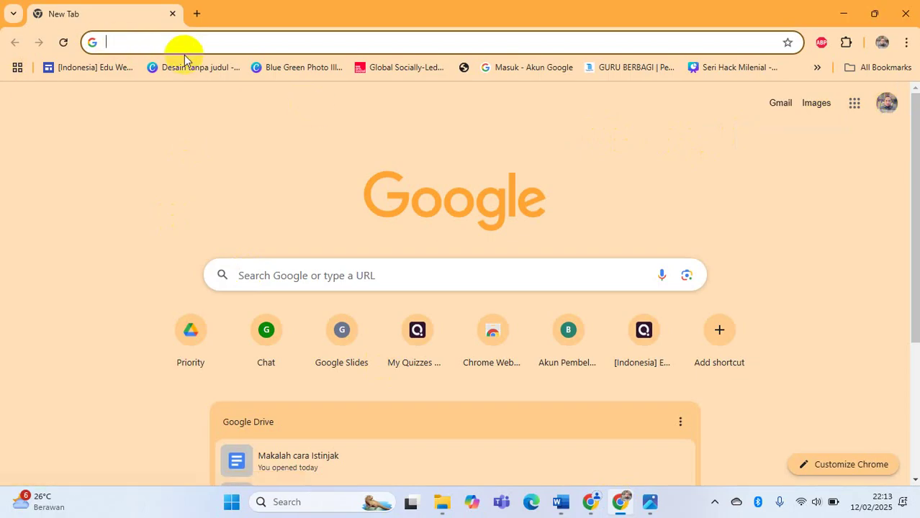
{"action": "type", "text": "dee"}
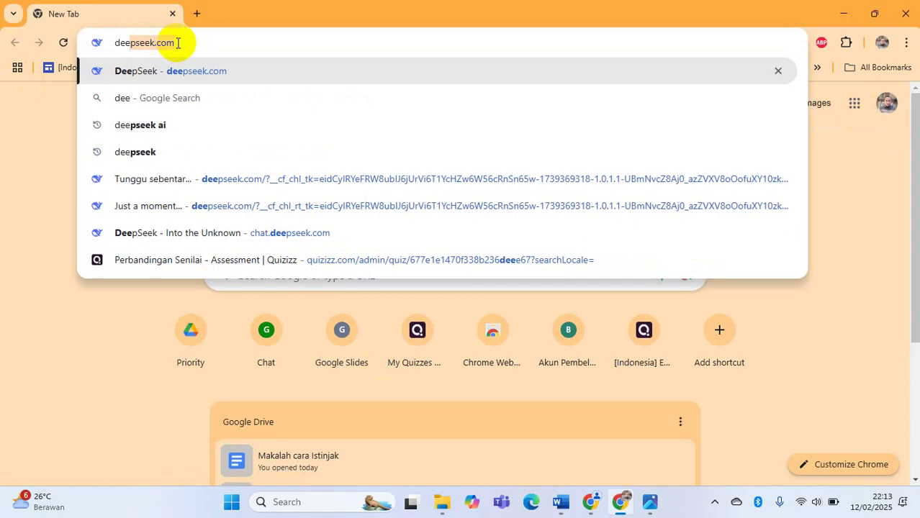
{"action": "key", "text": "Right"}
{"action": "key", "text": "Return"}
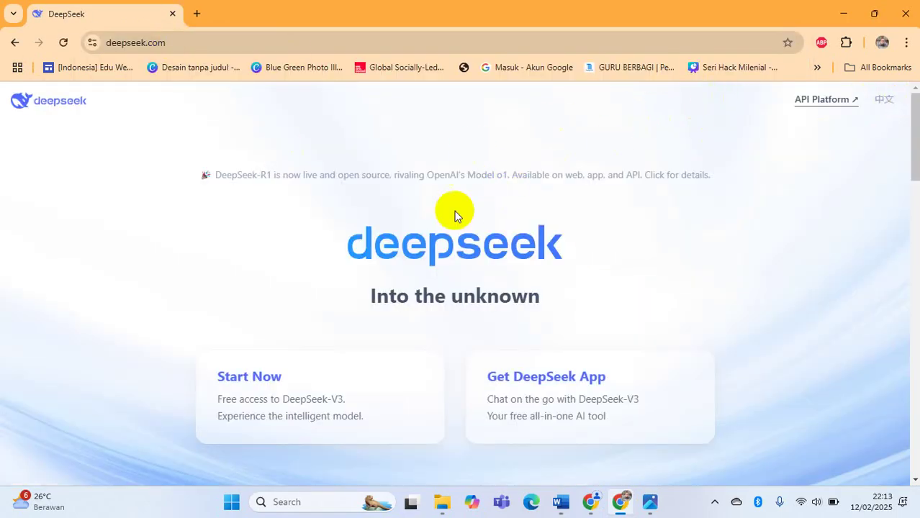
{"action": "left_click", "coordinate": [254, 374]}
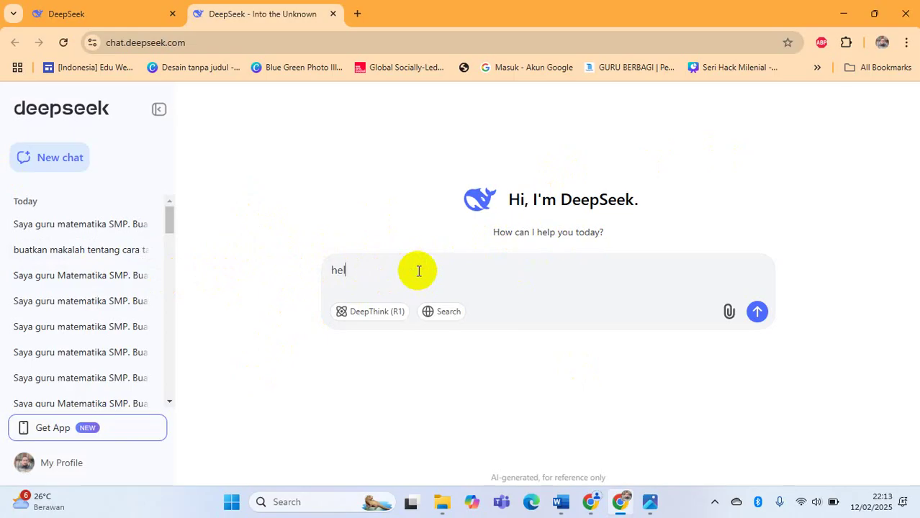
Step: Send the test message "helo" and abandon its reply for a new chat
{"action": "key", "text": "Return"}
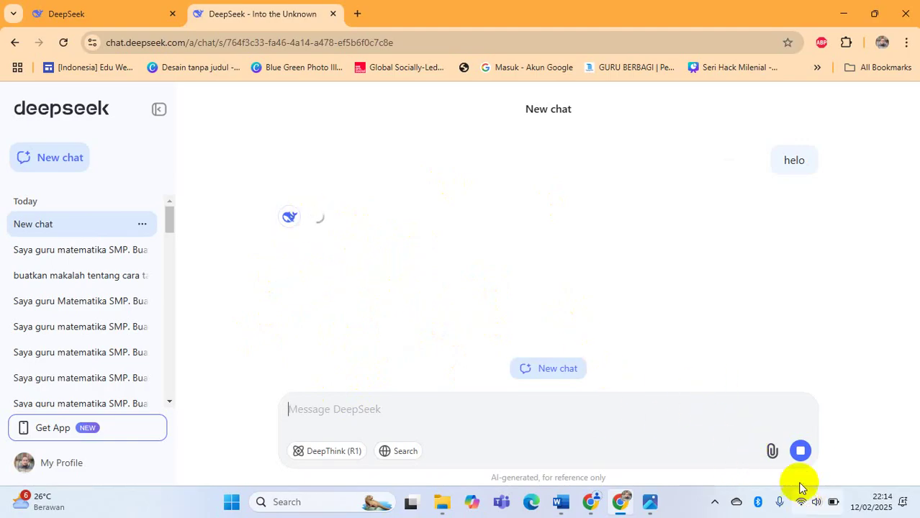
{"action": "left_click", "coordinate": [799, 450]}
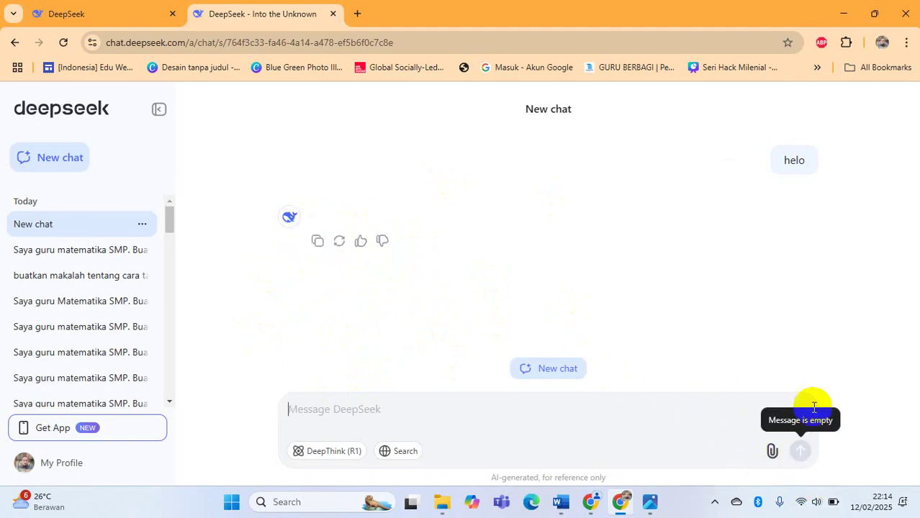
{"action": "left_click", "coordinate": [547, 370]}
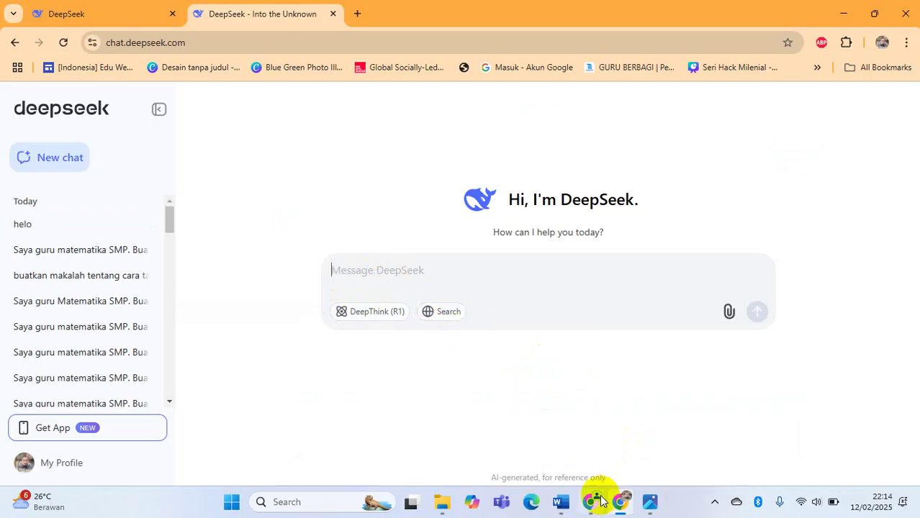
Step: Switch to the Word document and copy the full prompt paragraph under Contoh 1
{"action": "left_click", "coordinate": [560, 502]}
{"action": "scroll", "coordinate": [216, 297], "scroll_direction": "up", "scroll_amount": 2}
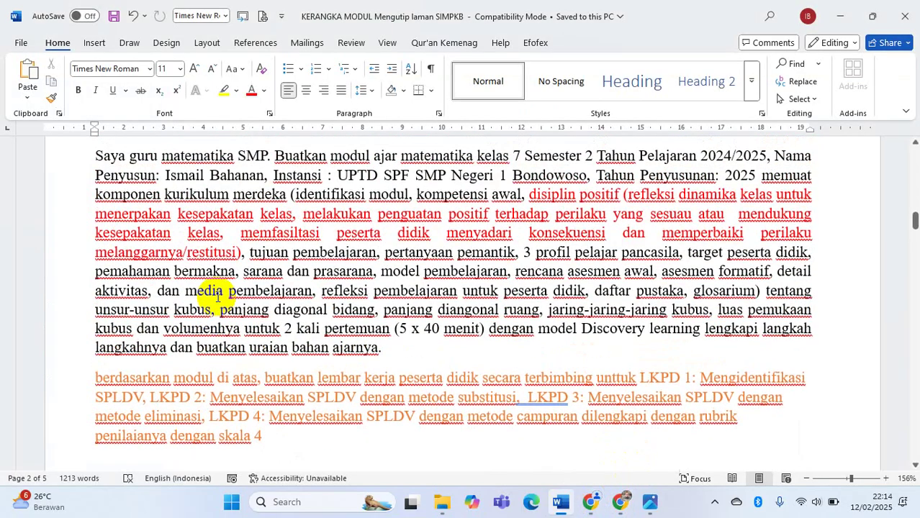
{"action": "scroll", "coordinate": [209, 245], "scroll_direction": "up", "scroll_amount": 4}
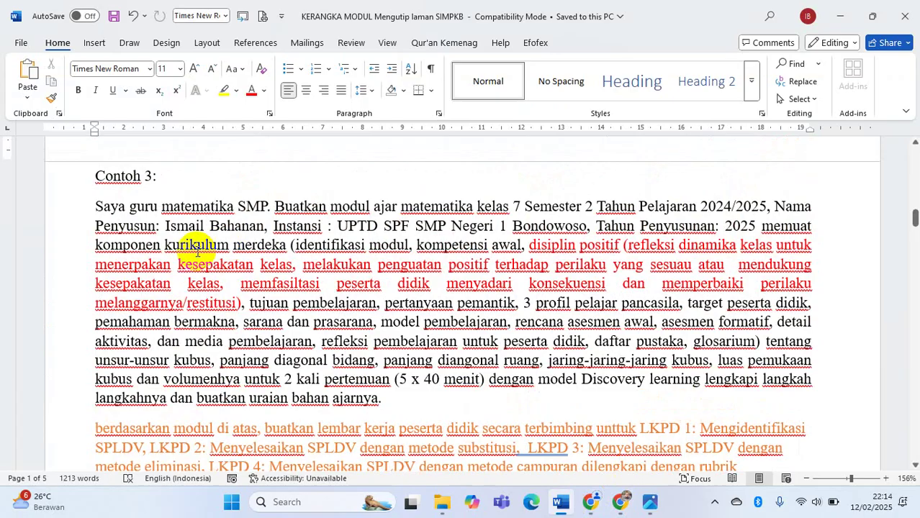
{"action": "scroll", "coordinate": [185, 250], "scroll_direction": "up", "scroll_amount": 2}
{"action": "scroll", "coordinate": [186, 250], "scroll_direction": "up", "scroll_amount": 5}
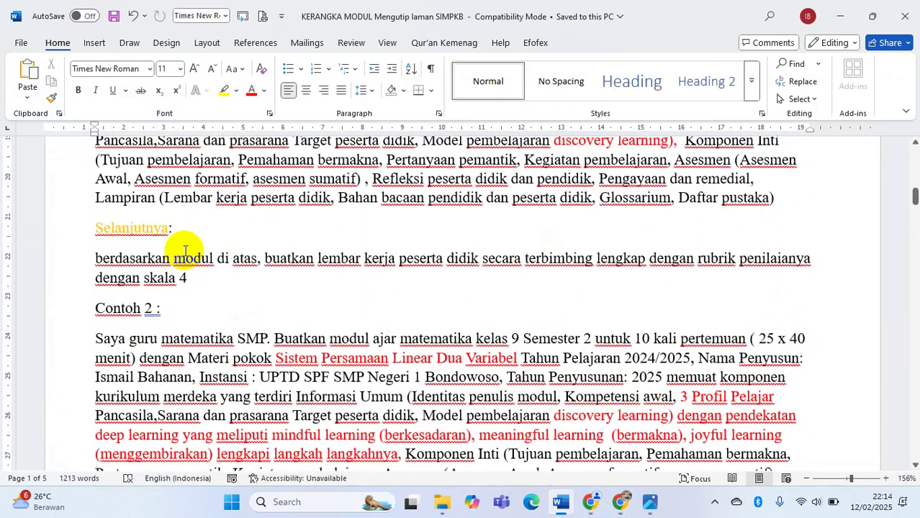
{"action": "scroll", "coordinate": [164, 249], "scroll_direction": "up", "scroll_amount": 1}
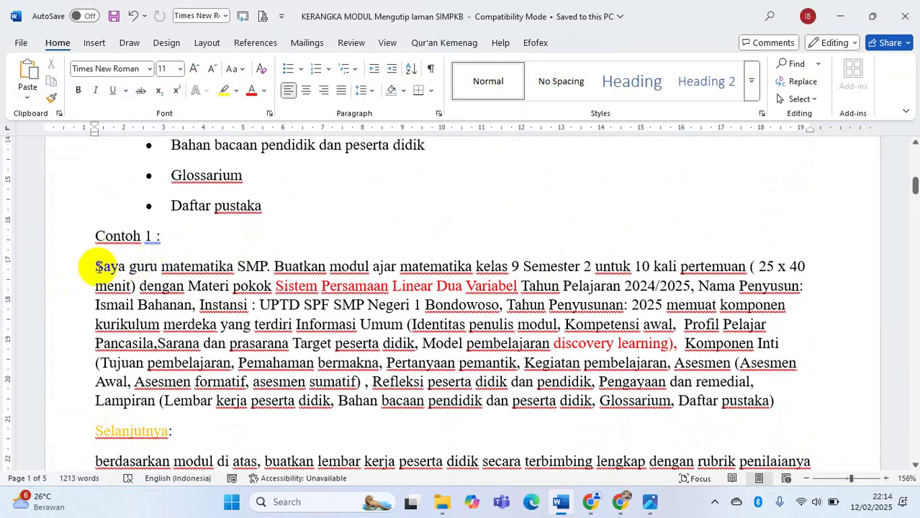
{"action": "left_click_drag", "start_coordinate": [99, 268], "coordinate": [768, 401]}
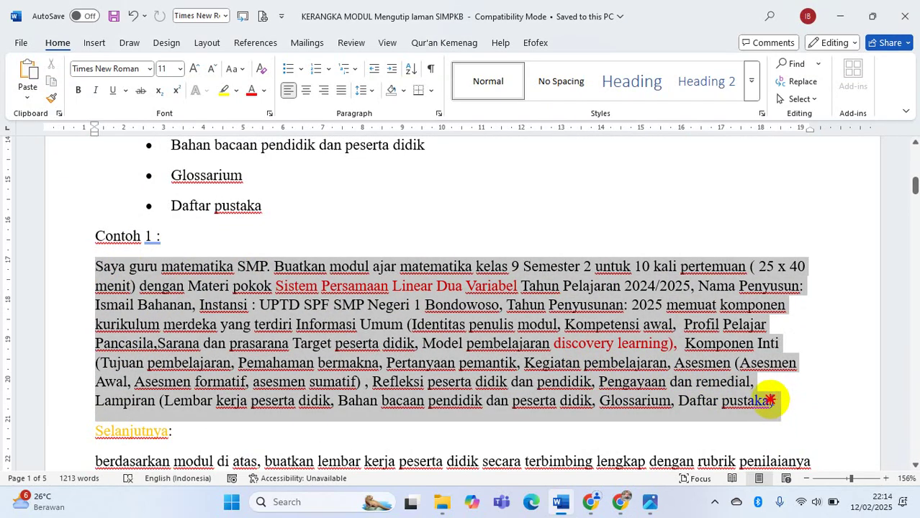
{"action": "left_click_drag", "start_coordinate": [773, 395], "coordinate": [773, 397]}
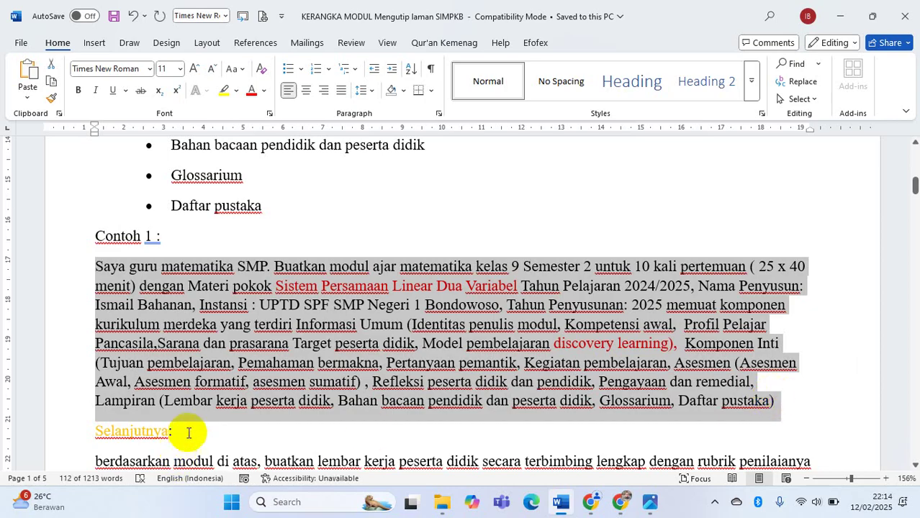
{"action": "scroll", "coordinate": [185, 431], "scroll_direction": "down", "scroll_amount": 1}
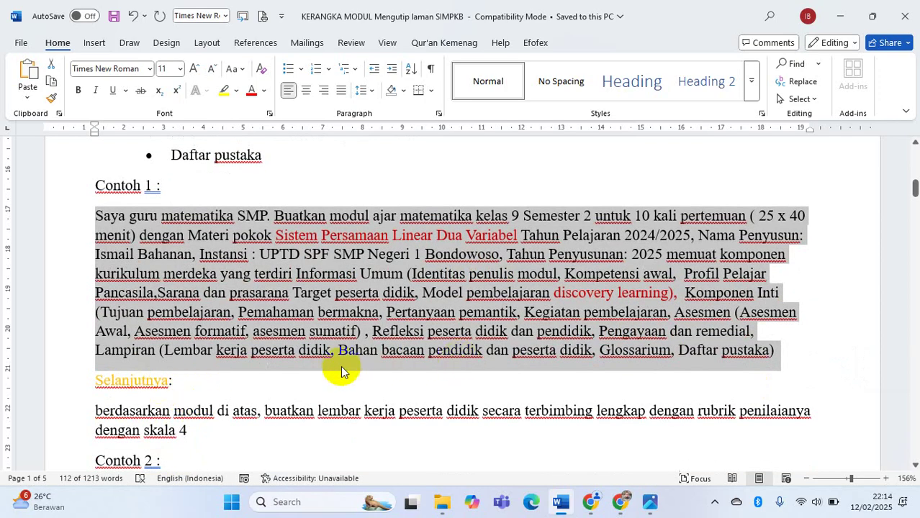
Step: Switch back to DeepSeek in Chrome and paste the copied Contoh 1 prompt into the new chat's message
{"action": "left_click", "coordinate": [619, 501]}
{"action": "left_click", "coordinate": [378, 270]}
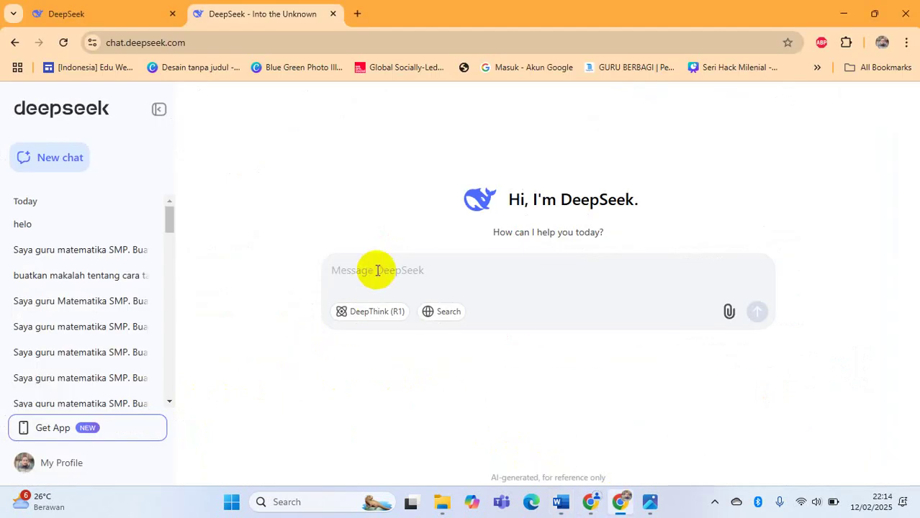
{"action": "key", "text": "ctrl+v"}
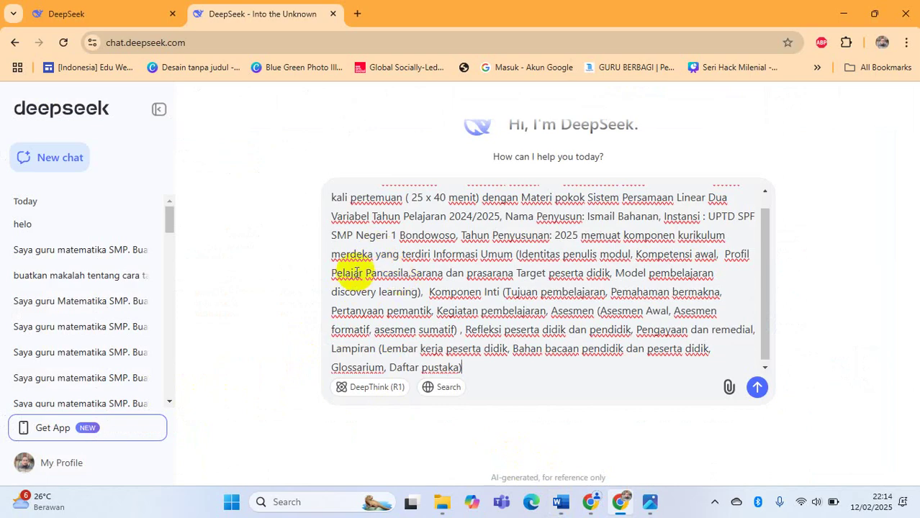
{"action": "scroll", "coordinate": [380, 241], "scroll_direction": "up", "scroll_amount": 1}
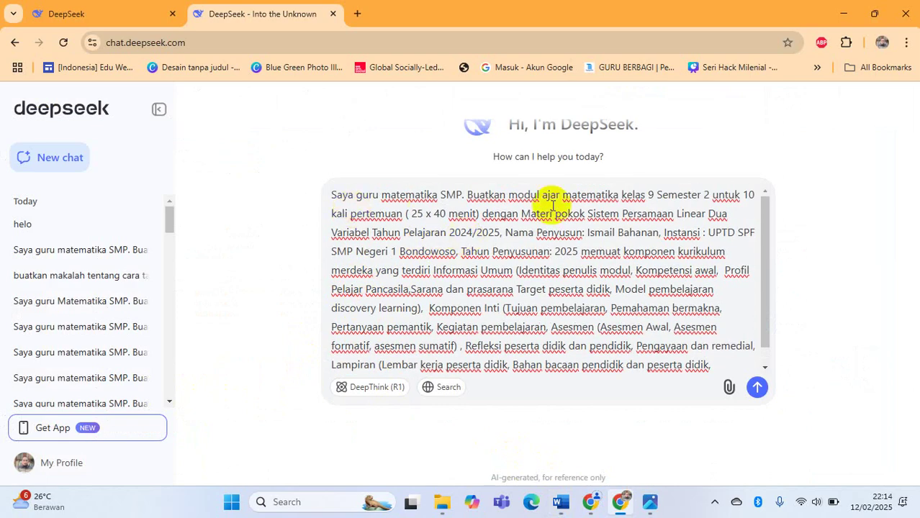
Step: Check the pasted Contoh 1 prompt from start to end and send it to DeepSeek
{"action": "scroll", "coordinate": [502, 288], "scroll_direction": "down", "scroll_amount": 1}
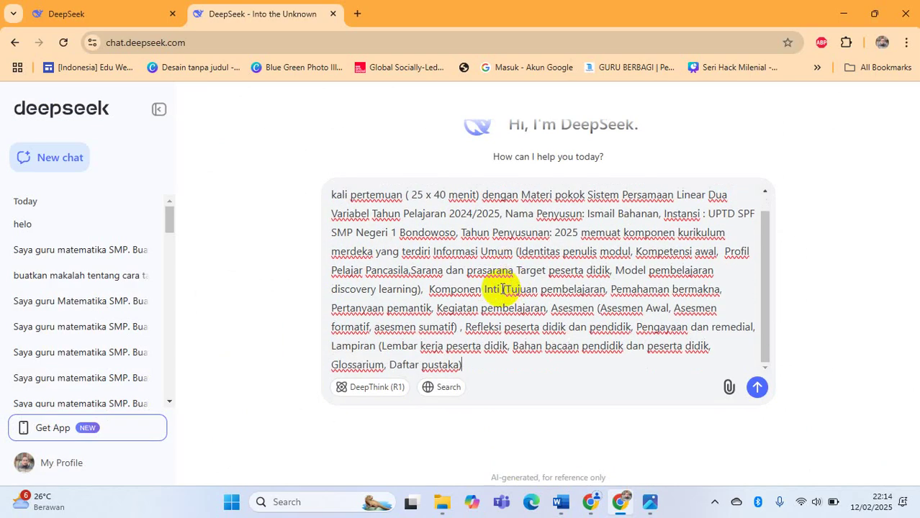
{"action": "scroll", "coordinate": [497, 287], "scroll_direction": "up", "scroll_amount": 1}
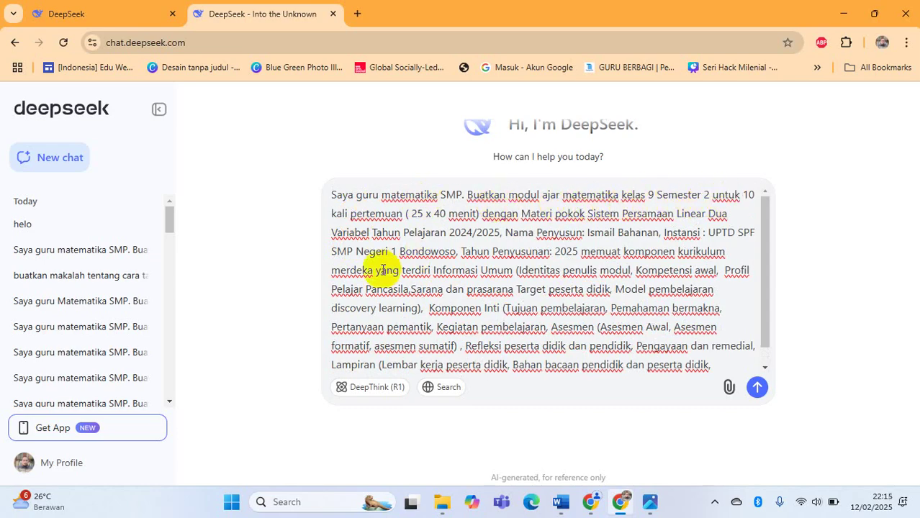
{"action": "scroll", "coordinate": [385, 269], "scroll_direction": "down", "scroll_amount": 1}
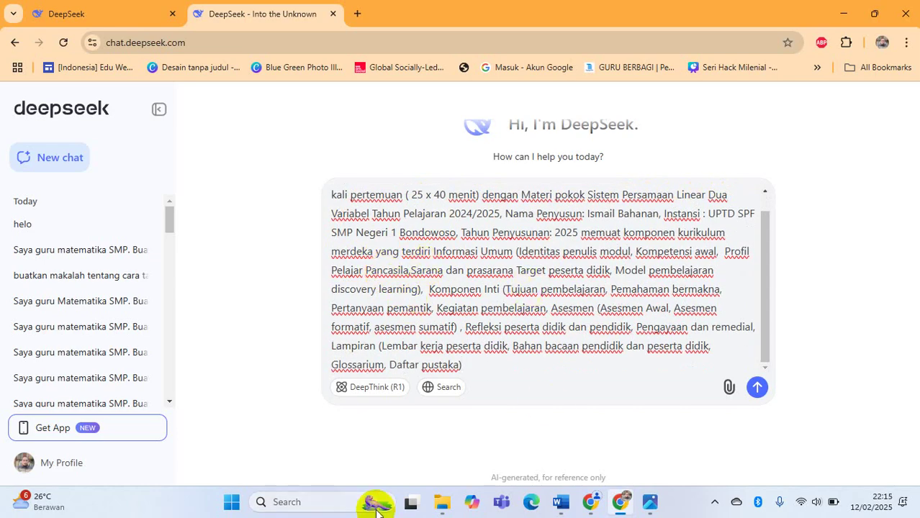
{"action": "left_click", "coordinate": [752, 392]}
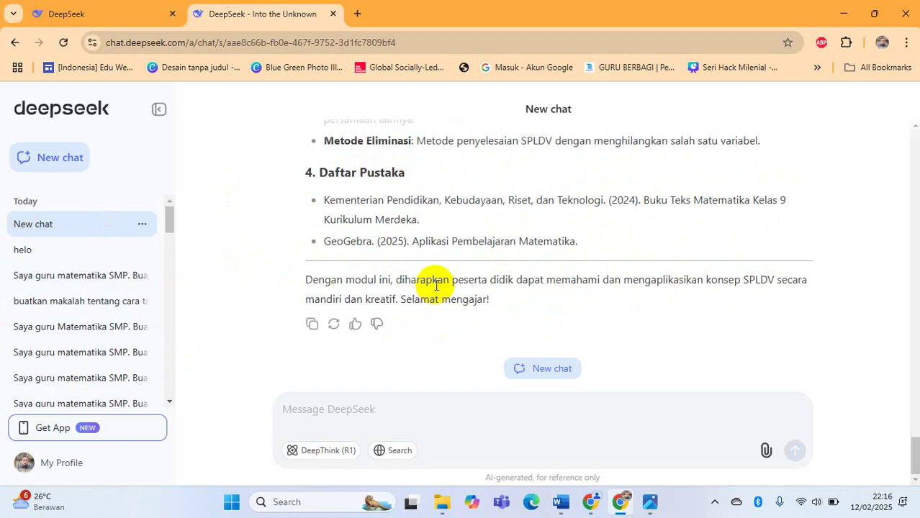
Step: Copy the generated module from its Daftar Pustaka back to the title MODUL AJAR MATEMATIKA KELAS 9 SEMESTER 2, then clear the selection
{"action": "left_click_drag", "start_coordinate": [586, 241], "coordinate": [306, 378]}
{"action": "right_click", "coordinate": [306, 377]}
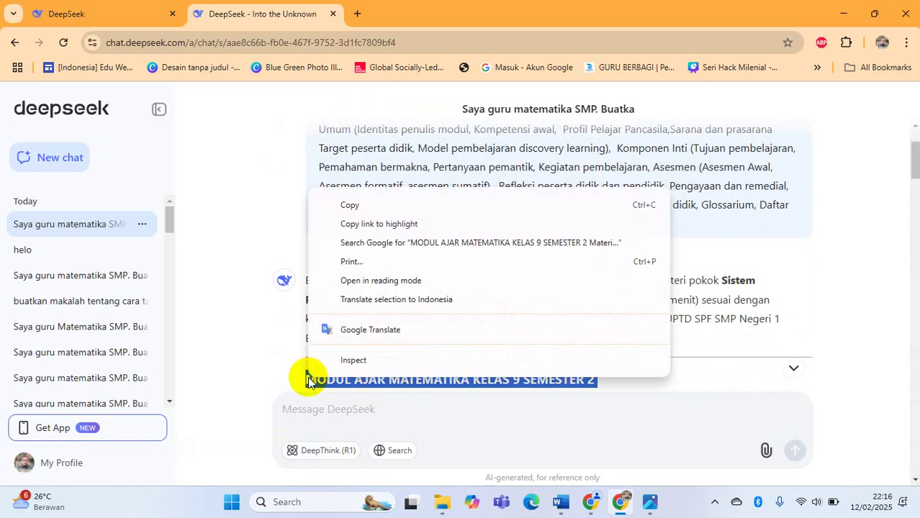
{"action": "left_click", "coordinate": [375, 202]}
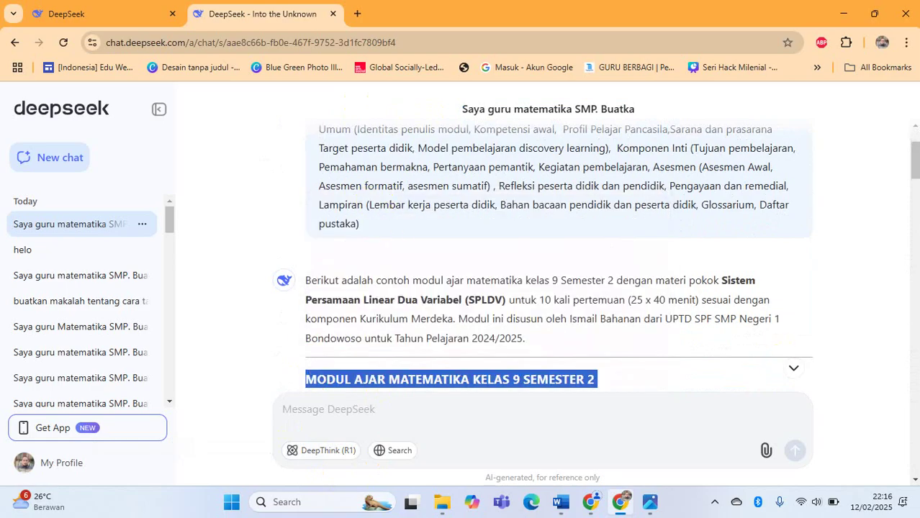
{"action": "left_click_drag", "start_coordinate": [914, 178], "coordinate": [916, 453]}
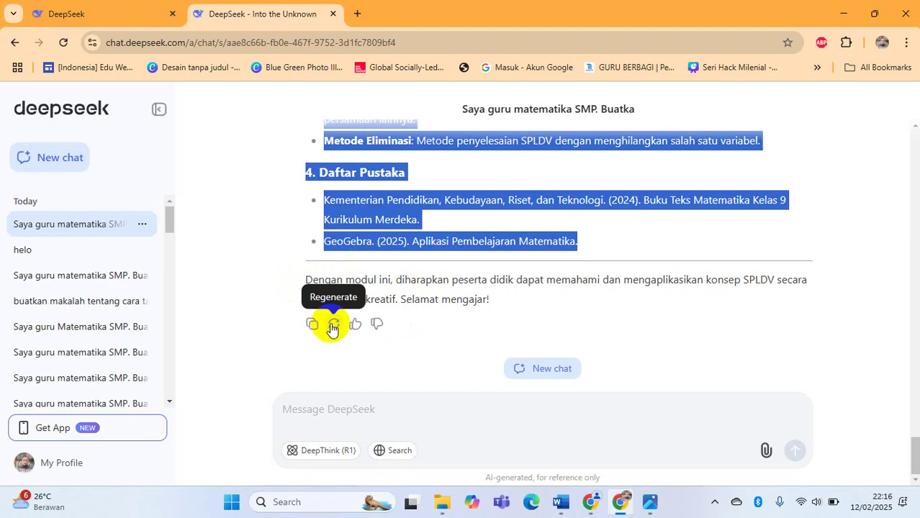
{"action": "left_click", "coordinate": [508, 228]}
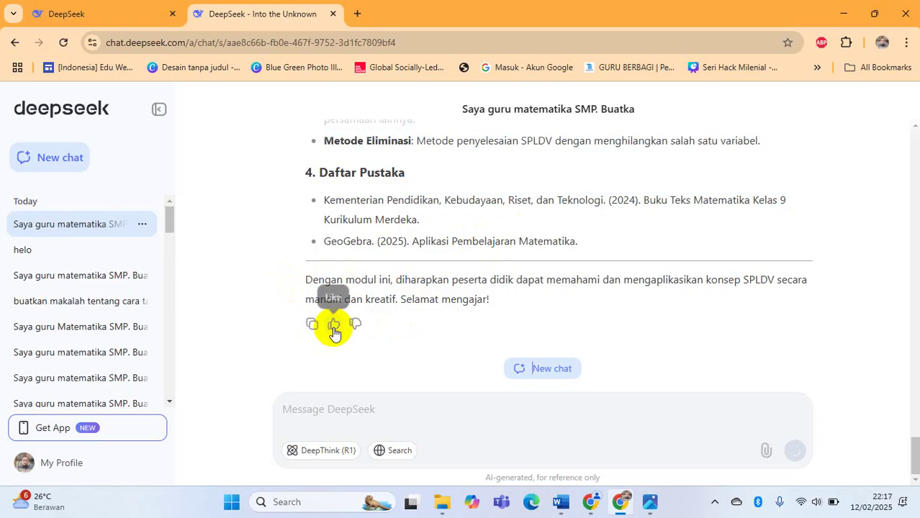
Step: Try to regenerate the teaching module reply and reload the chat page
{"action": "left_click", "coordinate": [334, 327]}
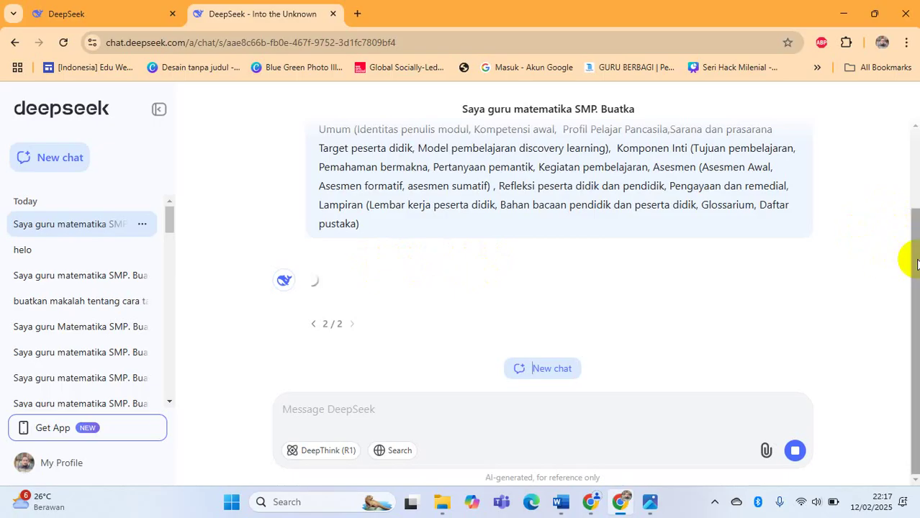
{"action": "scroll", "coordinate": [709, 254], "scroll_direction": "up", "scroll_amount": 1}
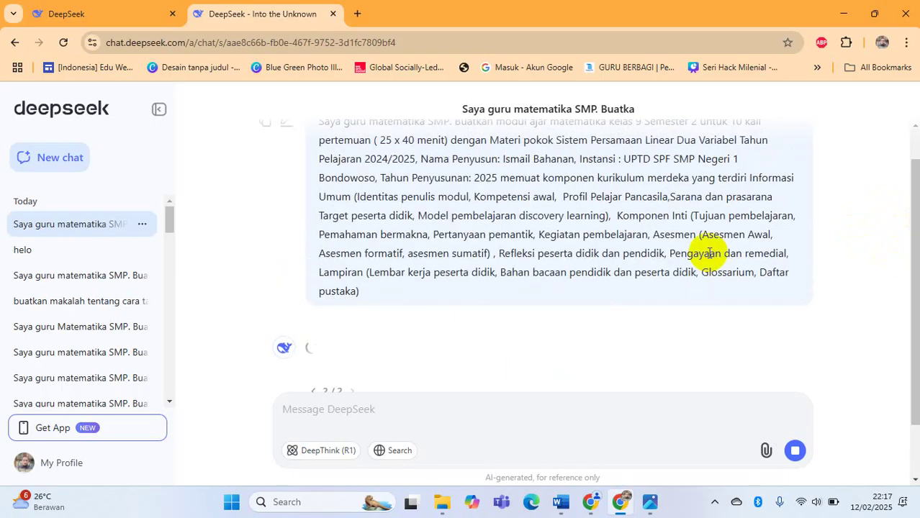
{"action": "scroll", "coordinate": [474, 307], "scroll_direction": "down", "scroll_amount": 1}
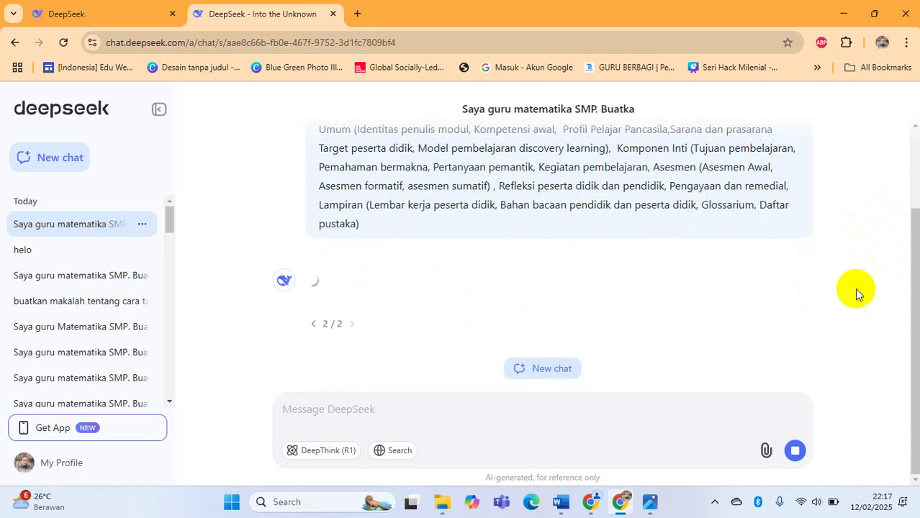
{"action": "scroll", "coordinate": [452, 250], "scroll_direction": "up", "scroll_amount": 2}
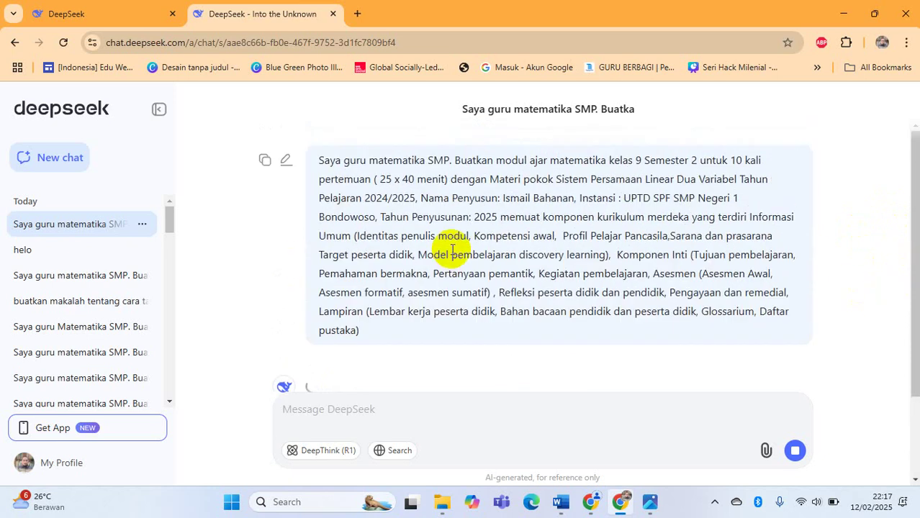
{"action": "scroll", "coordinate": [360, 277], "scroll_direction": "down", "scroll_amount": 1}
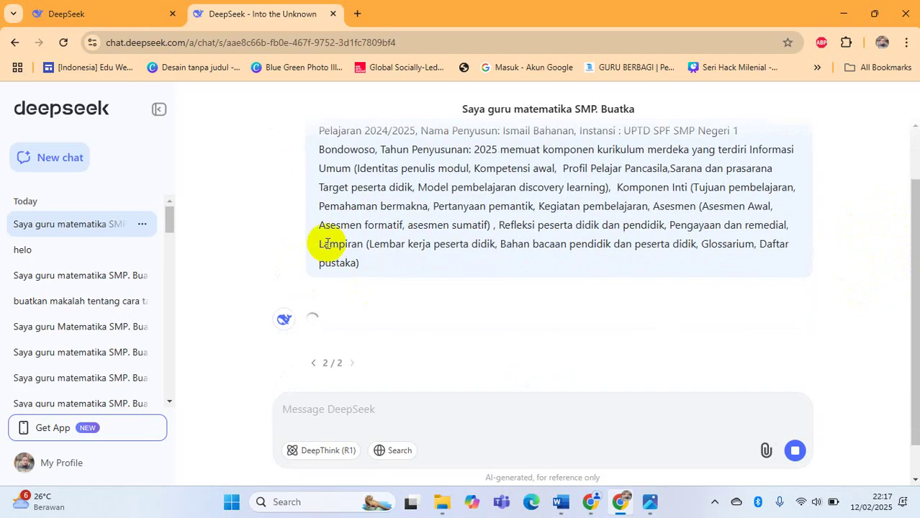
{"action": "scroll", "coordinate": [370, 304], "scroll_direction": "down", "scroll_amount": 1}
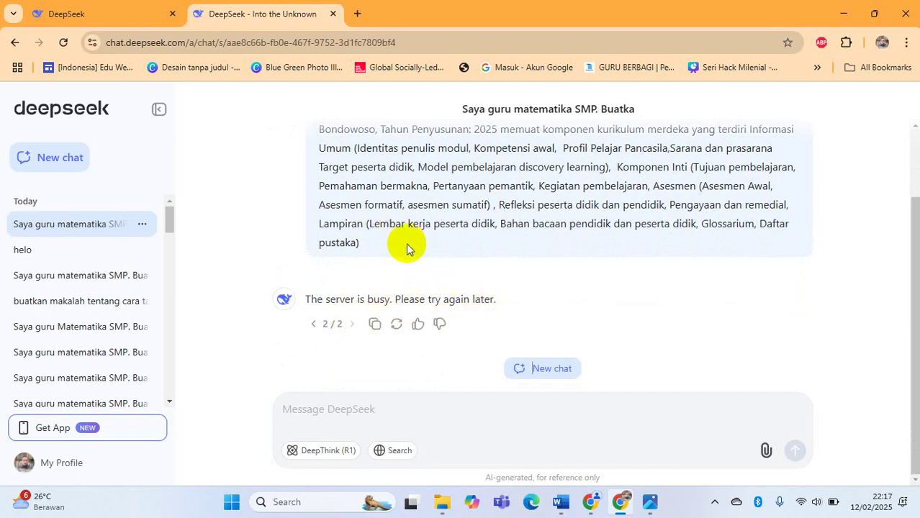
{"action": "left_click", "coordinate": [62, 43]}
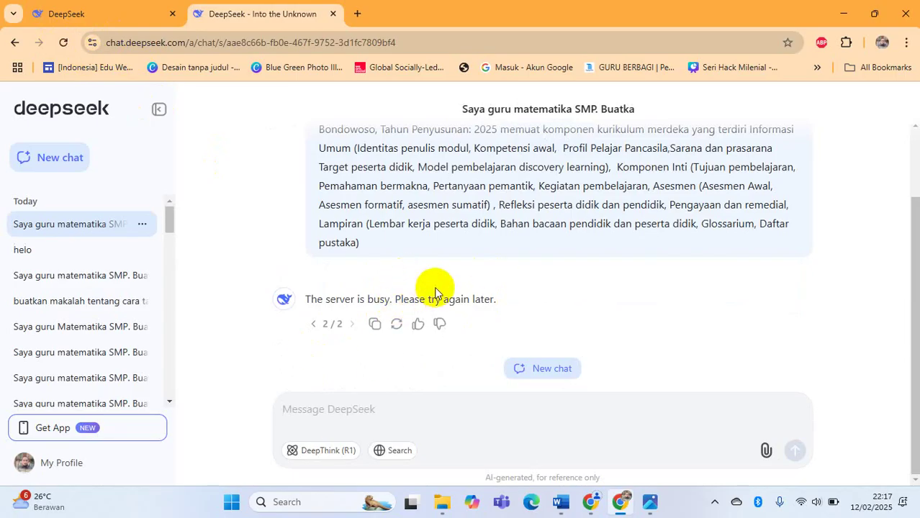
Step: Try once more to regenerate the reply to the module prompt, rereading the sent prompt while waiting
{"action": "left_click", "coordinate": [398, 325]}
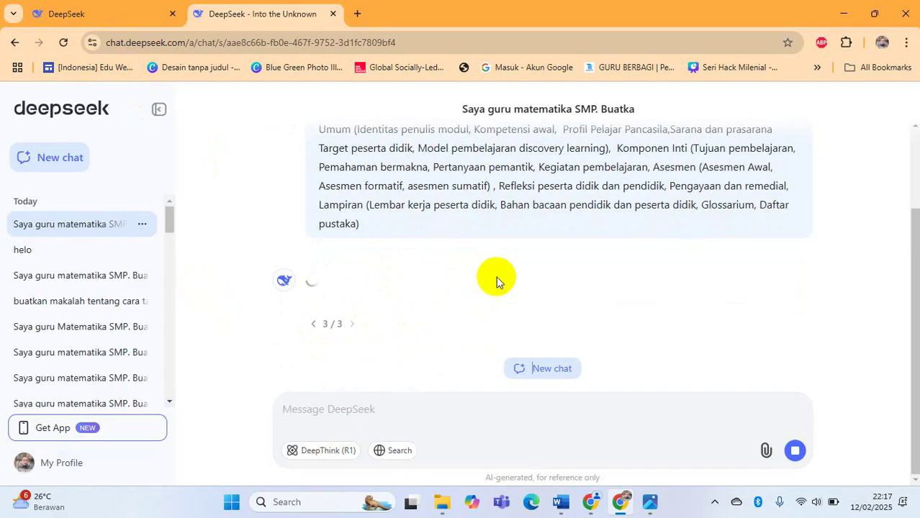
{"action": "scroll", "coordinate": [408, 247], "scroll_direction": "up", "scroll_amount": 1}
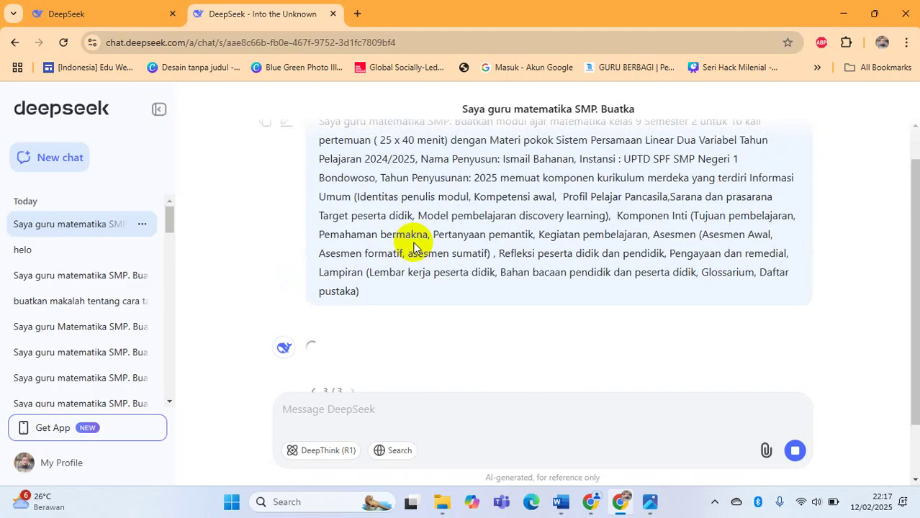
{"action": "scroll", "coordinate": [410, 249], "scroll_direction": "up", "scroll_amount": 1}
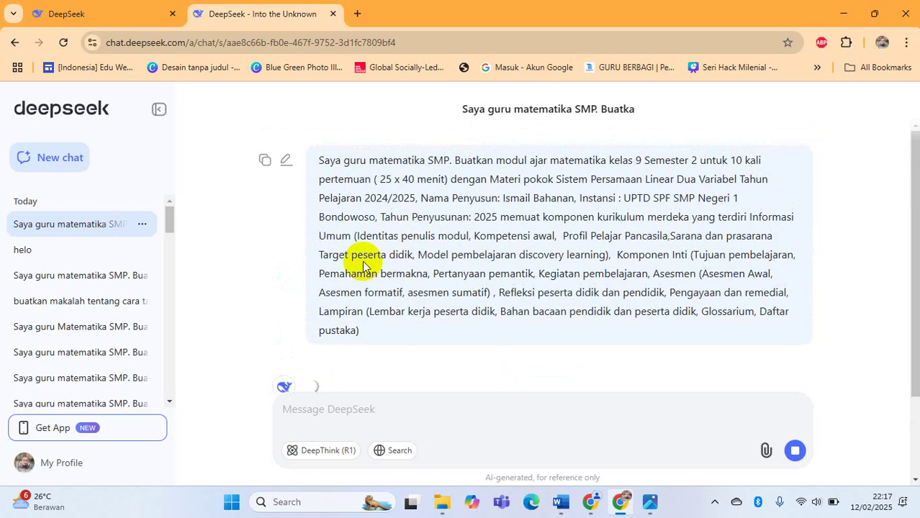
{"action": "scroll", "coordinate": [364, 267], "scroll_direction": "down", "scroll_amount": 1}
{"action": "scroll", "coordinate": [365, 268], "scroll_direction": "up", "scroll_amount": 1}
{"action": "scroll", "coordinate": [364, 269], "scroll_direction": "down", "scroll_amount": 2}
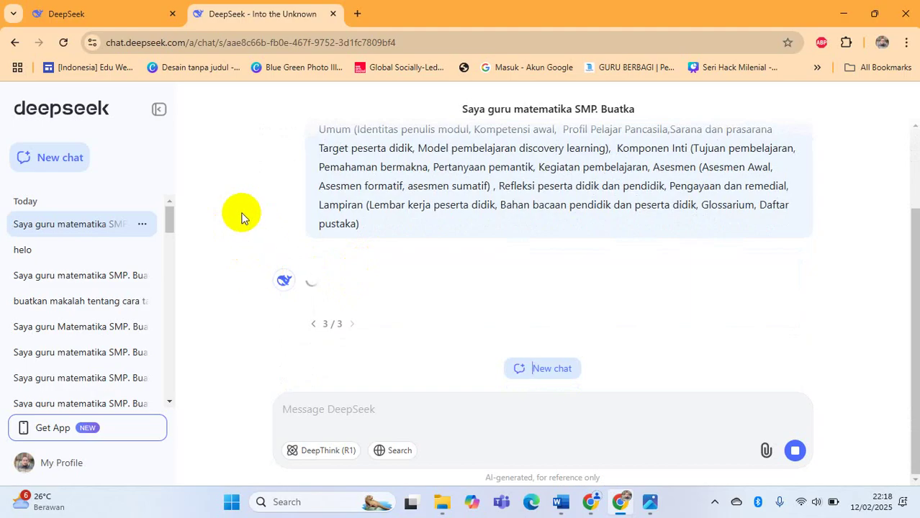
Step: Close the current chat tab, reload deepseek.com and start the web chat again
{"action": "left_click", "coordinate": [334, 14]}
{"action": "left_click", "coordinate": [64, 42]}
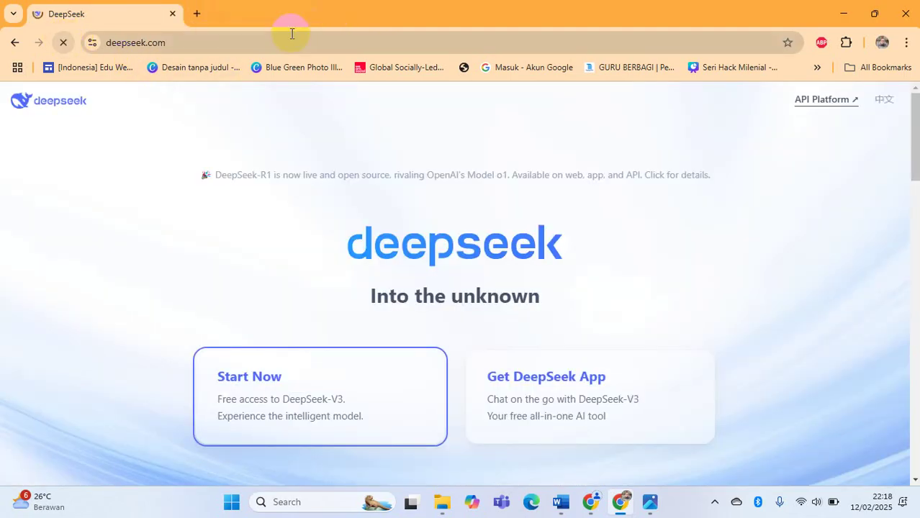
{"action": "left_click", "coordinate": [246, 378]}
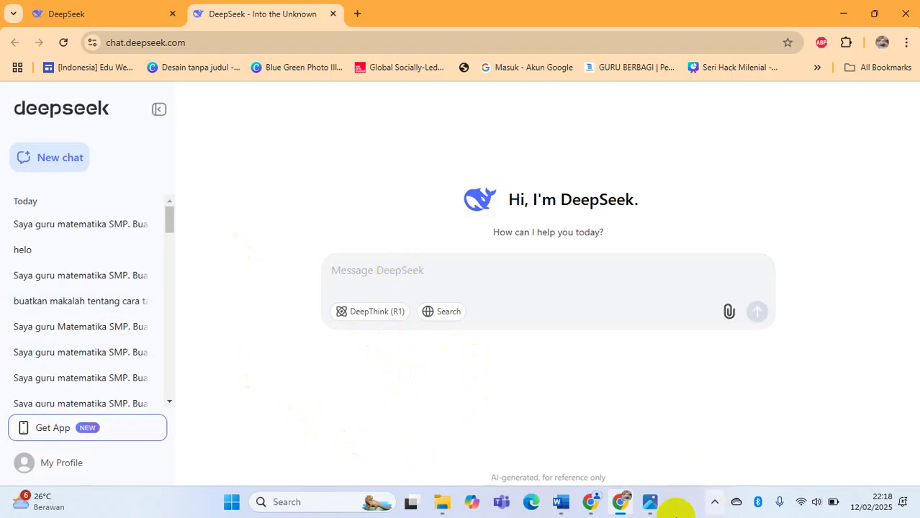
Step: Check the Contoh 1 prompt in the Word document, return to DeepSeek in Chrome, and paste and send the prompt in the new chat
{"action": "left_click", "coordinate": [564, 501]}
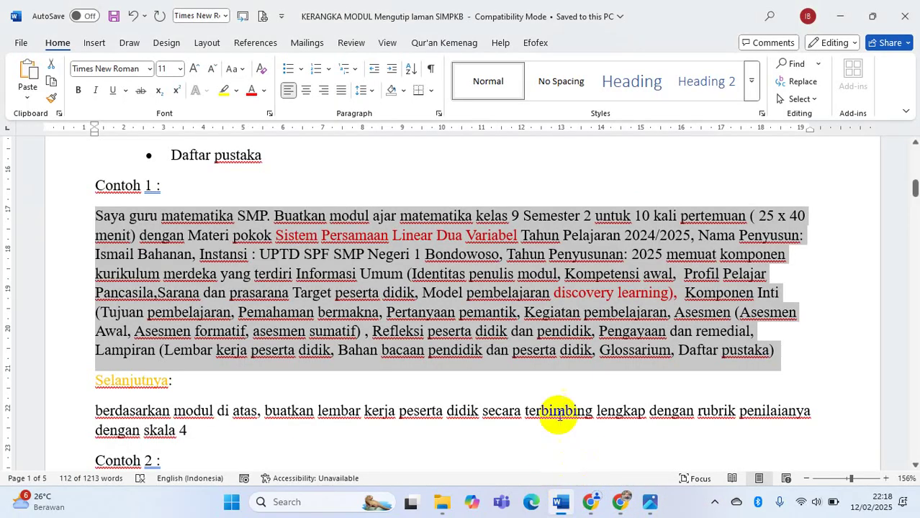
{"action": "left_click", "coordinate": [620, 501]}
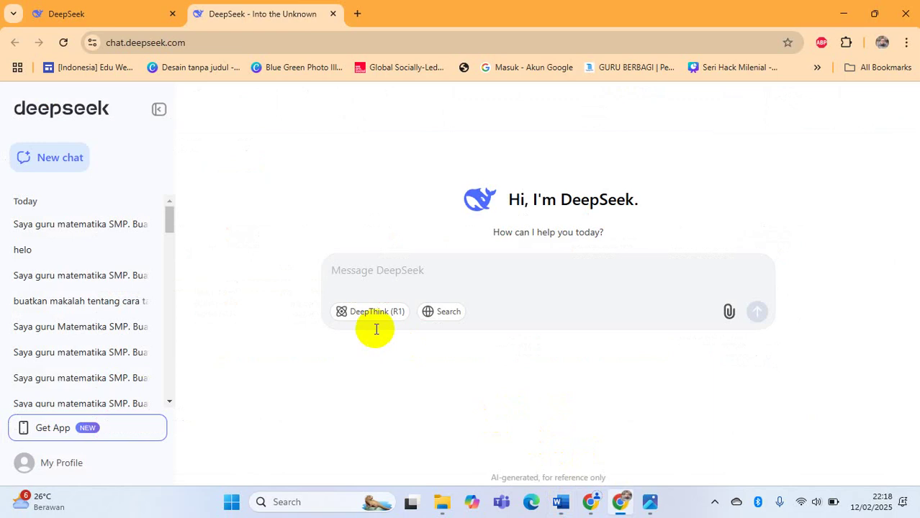
{"action": "key", "text": "ctrl+v"}
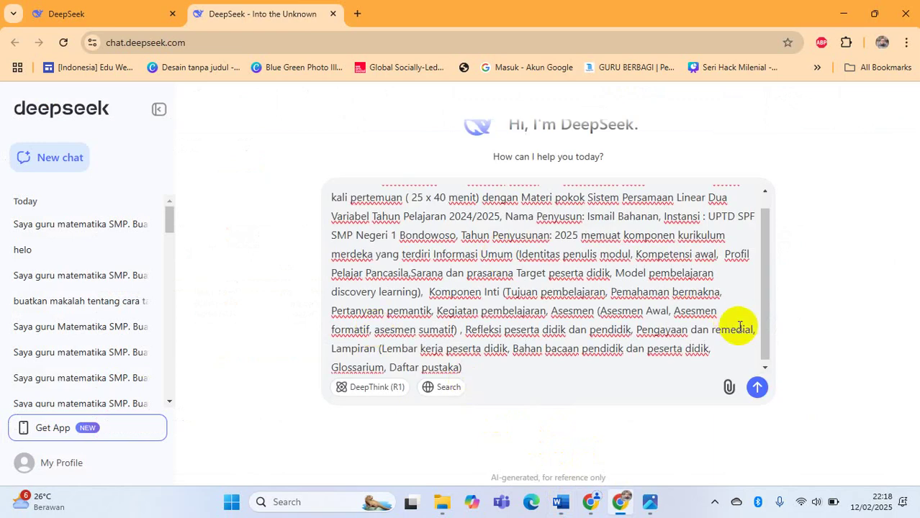
{"action": "left_click", "coordinate": [757, 387]}
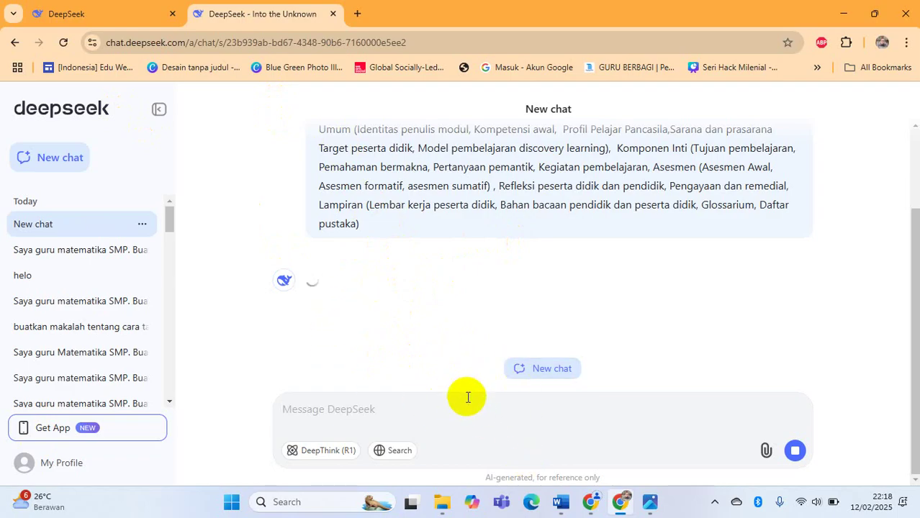
{"action": "left_click", "coordinate": [710, 504]}
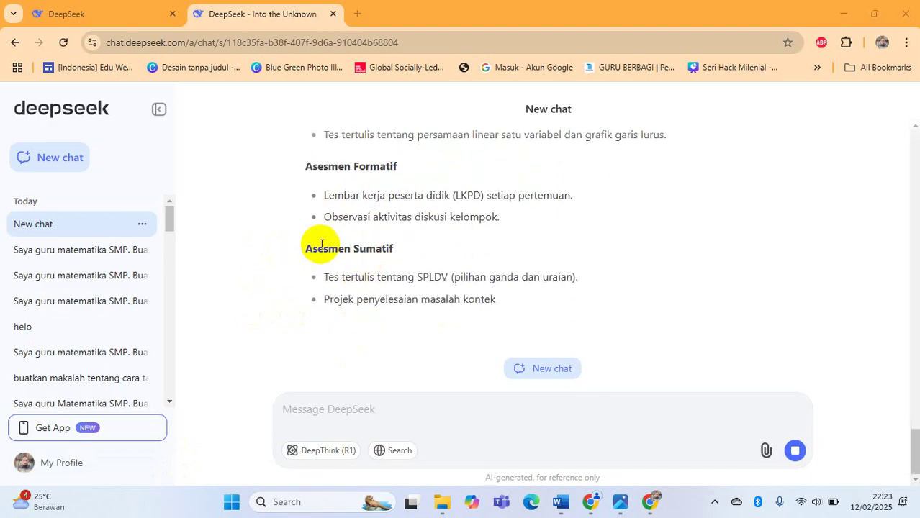
Step: Review the generated module's assessment, reflection, enrichment, attachment, glossary and bibliography sections
{"action": "scroll", "coordinate": [383, 255], "scroll_direction": "up", "scroll_amount": 2}
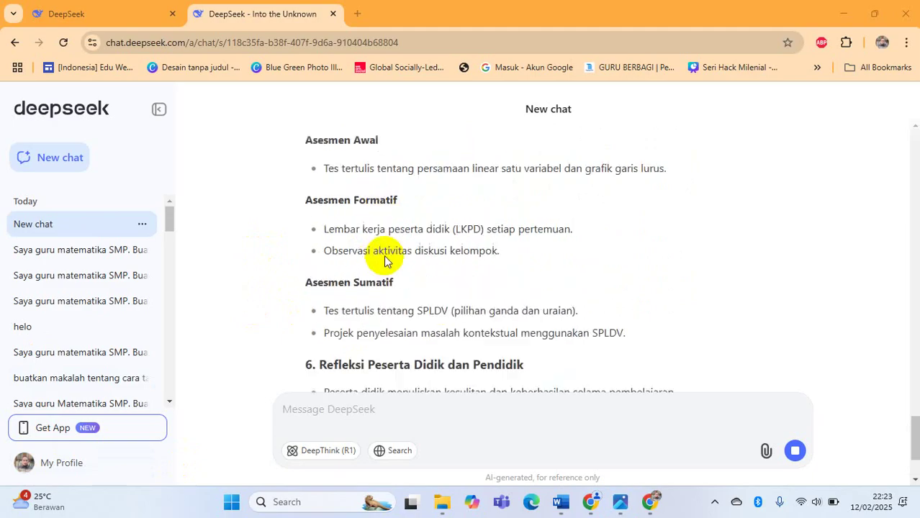
{"action": "scroll", "coordinate": [383, 255], "scroll_direction": "up", "scroll_amount": 1}
{"action": "scroll", "coordinate": [373, 255], "scroll_direction": "down", "scroll_amount": 2}
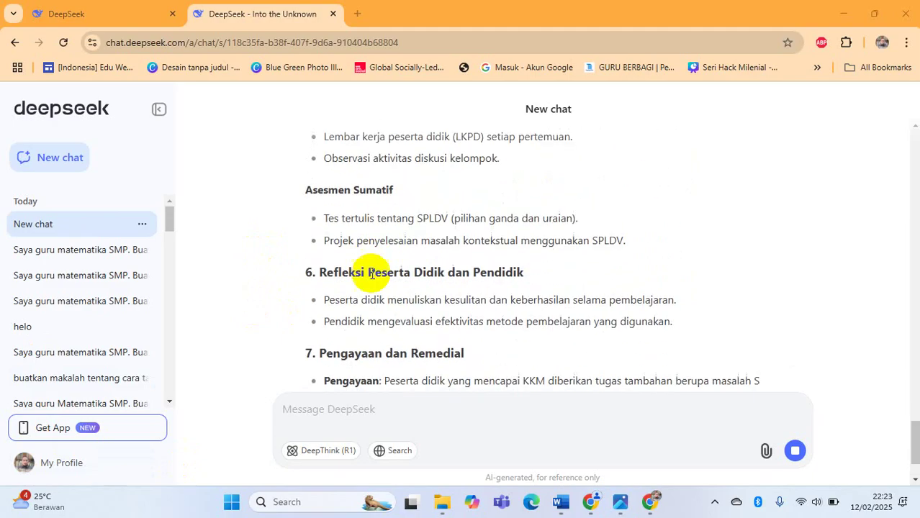
{"action": "scroll", "coordinate": [349, 292], "scroll_direction": "down", "scroll_amount": 2}
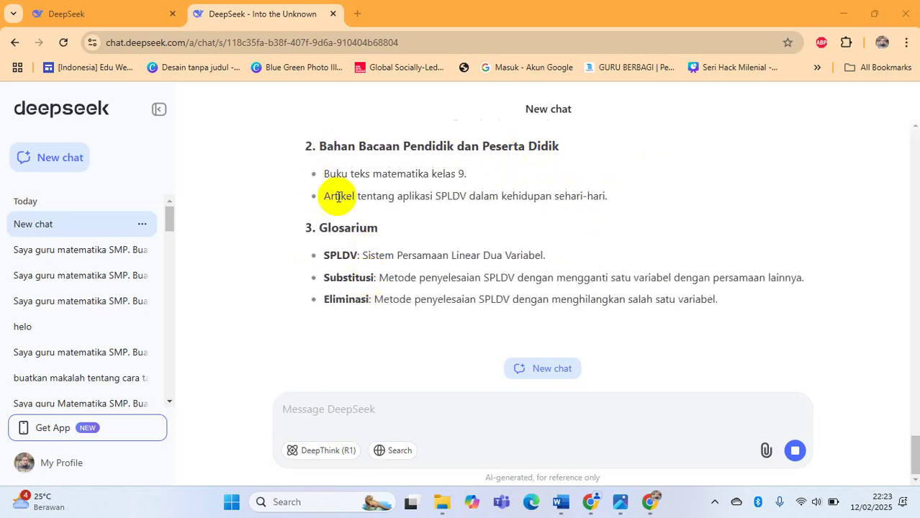
{"action": "scroll", "coordinate": [351, 240], "scroll_direction": "up", "scroll_amount": 2}
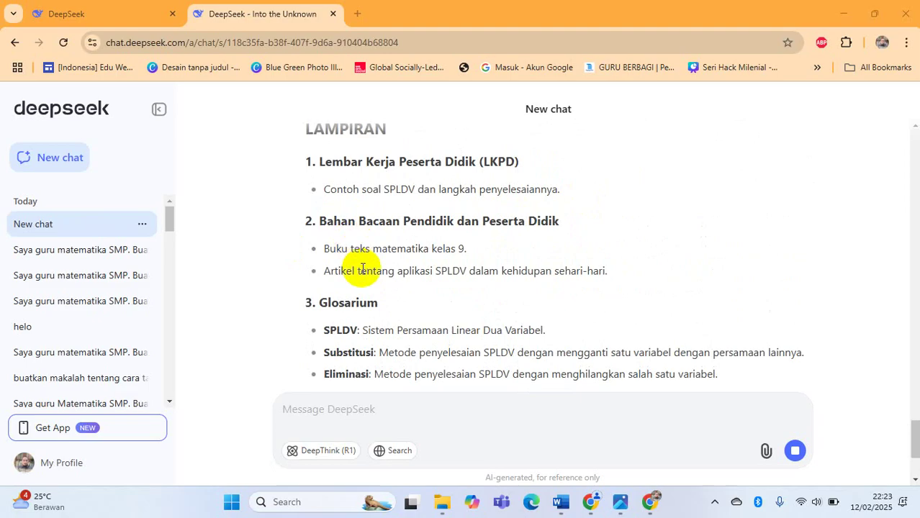
{"action": "scroll", "coordinate": [363, 248], "scroll_direction": "up", "scroll_amount": 1}
{"action": "scroll", "coordinate": [363, 248], "scroll_direction": "down", "scroll_amount": 4}
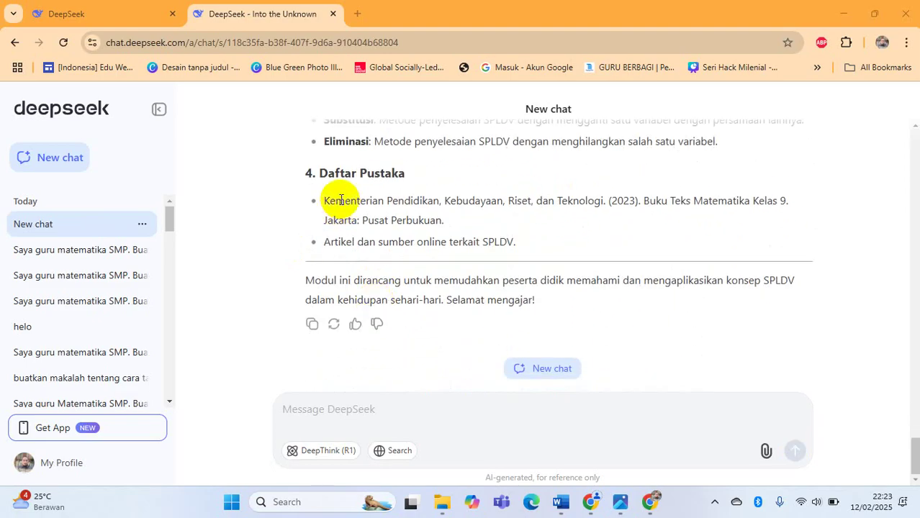
{"action": "scroll", "coordinate": [370, 236], "scroll_direction": "up", "scroll_amount": 1}
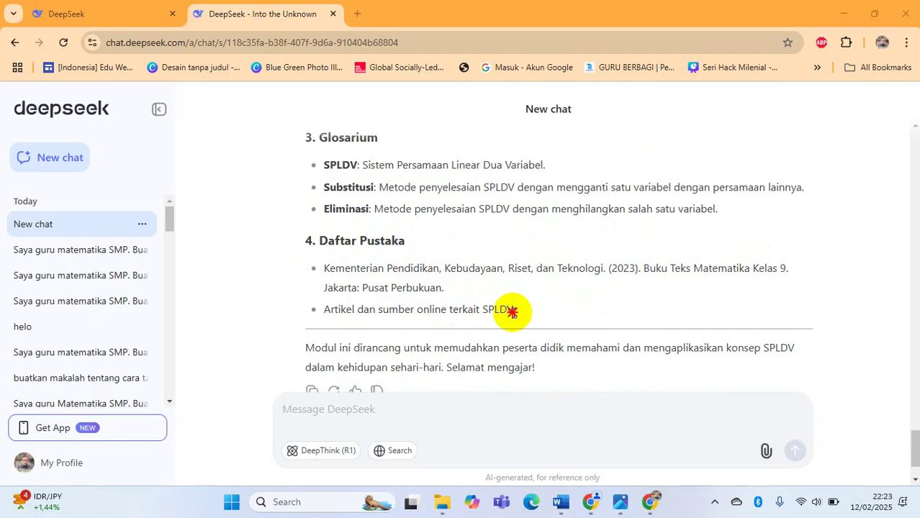
{"action": "scroll", "coordinate": [499, 360], "scroll_direction": "up", "scroll_amount": 2}
{"action": "scroll", "coordinate": [482, 354], "scroll_direction": "down", "scroll_amount": 2}
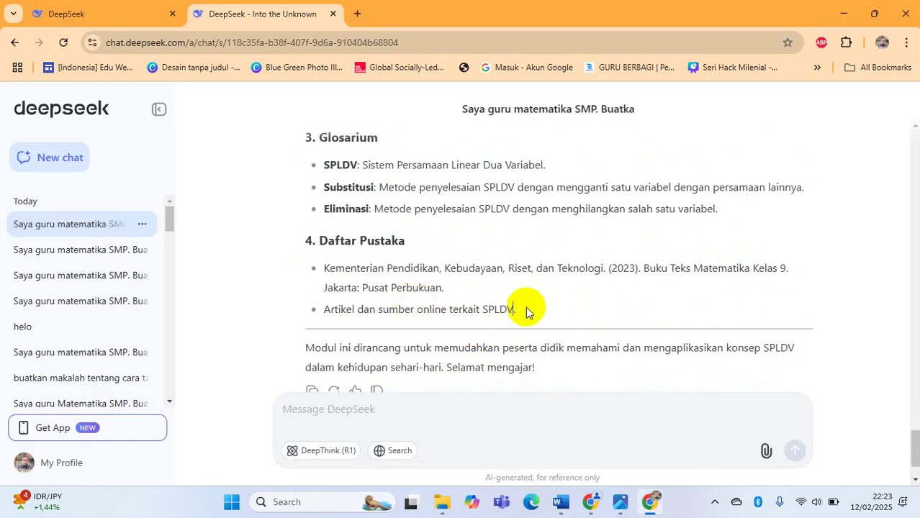
Step: Select the new module from the end of Daftar Pustaka up to its title MODUL AJAR MATEMATIKA KELAS 9 SEMESTER 2 and copy it
{"action": "left_click_drag", "start_coordinate": [513, 317], "coordinate": [323, 368]}
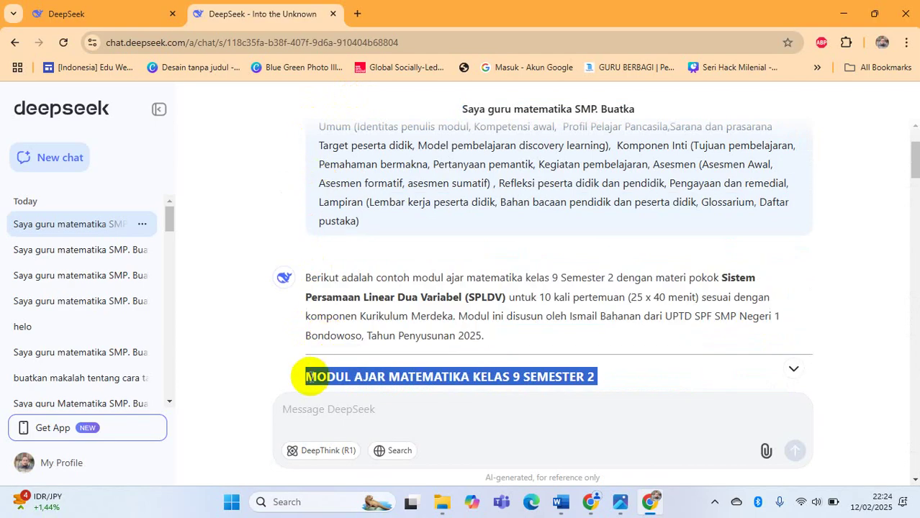
{"action": "right_click", "coordinate": [309, 376]}
{"action": "left_click", "coordinate": [356, 204]}
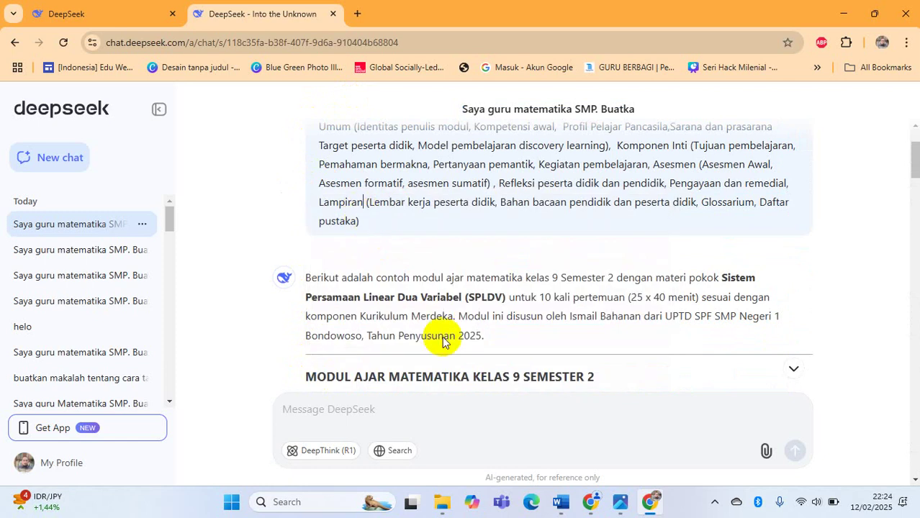
Step: Switch to Word, create a blank document, and bring the text edges in about 1.5 cm on the left and 1.7 cm on the right
{"action": "left_click", "coordinate": [561, 501]}
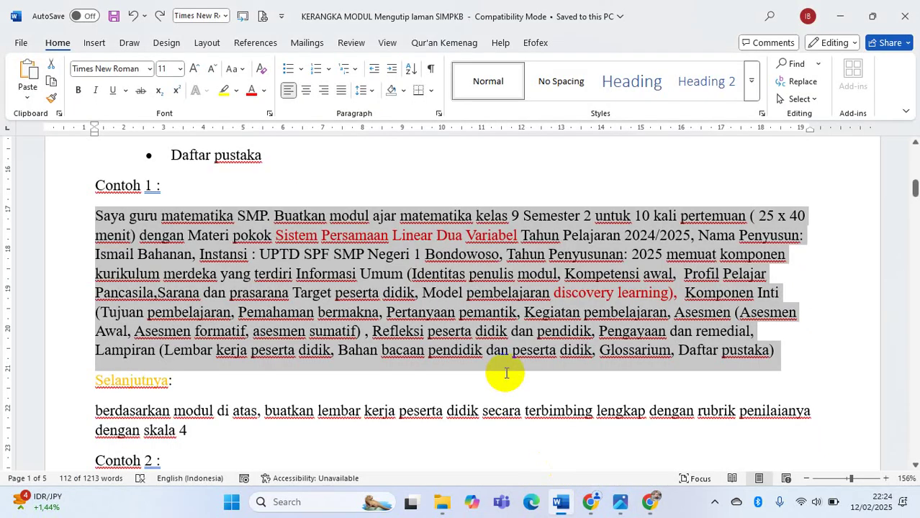
{"action": "key", "text": "ctrl+n"}
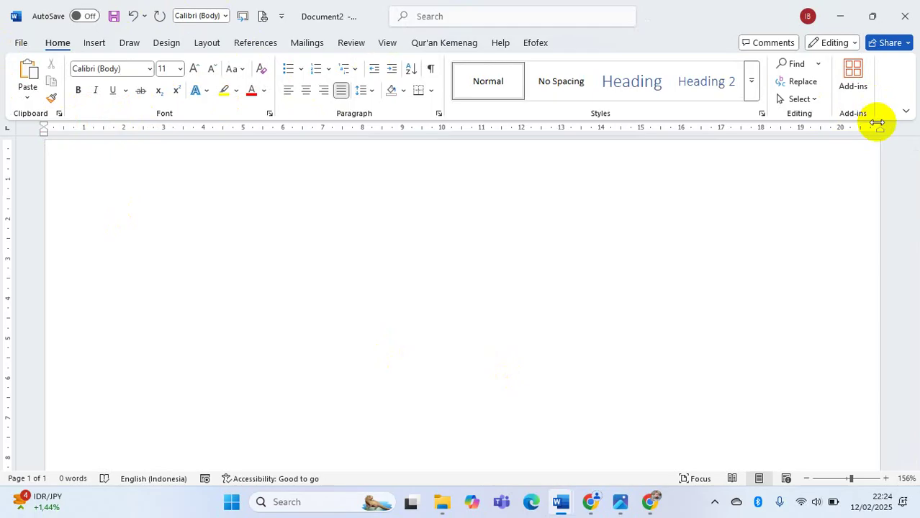
{"action": "left_click_drag", "start_coordinate": [880, 130], "coordinate": [810, 130]}
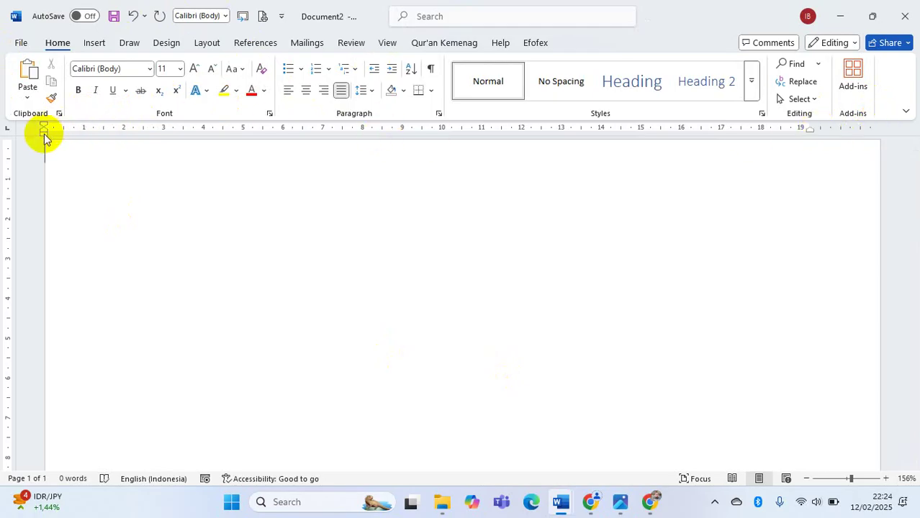
{"action": "mouse_move", "coordinate": [44, 130]}
{"action": "left_mouse_down"}
{"action": "mouse_move", "coordinate": [115, 130]}
{"action": "mouse_move", "coordinate": [41, 127]}
{"action": "mouse_move", "coordinate": [103, 126]}
{"action": "left_mouse_up"}
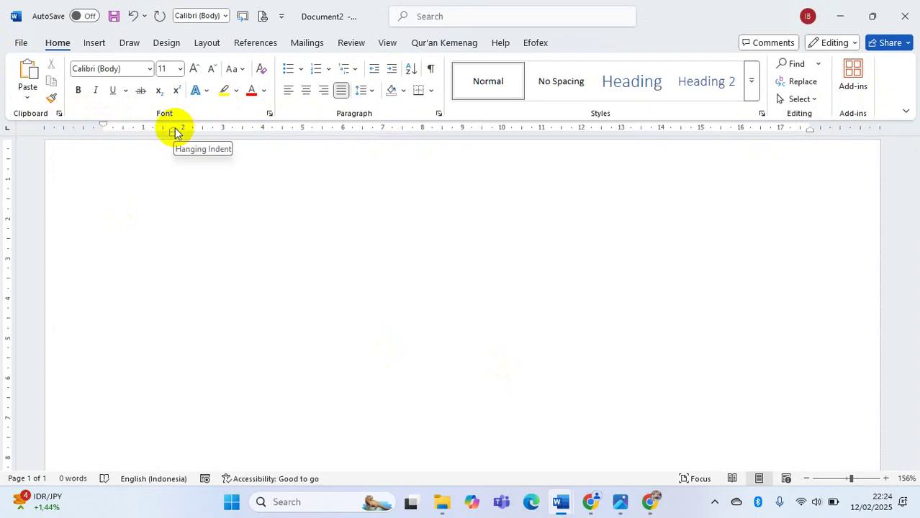
{"action": "mouse_move", "coordinate": [175, 131]}
{"action": "left_mouse_down"}
{"action": "mouse_move", "coordinate": [82, 134]}
{"action": "mouse_move", "coordinate": [103, 131]}
{"action": "left_mouse_up"}
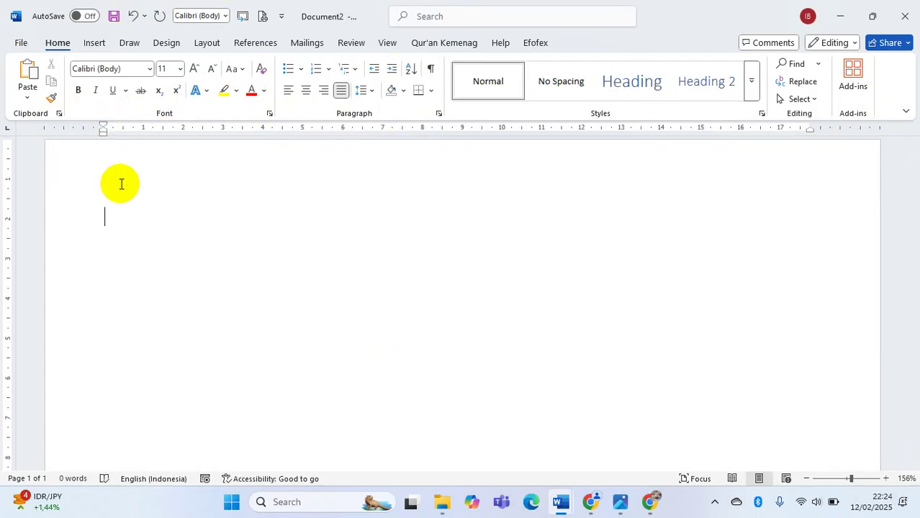
Step: Paste the copied teaching module into the blank document and return to its beginning
{"action": "key", "text": "ctrl+v"}
{"action": "scroll", "coordinate": [322, 273], "scroll_direction": "up", "scroll_amount": 8}
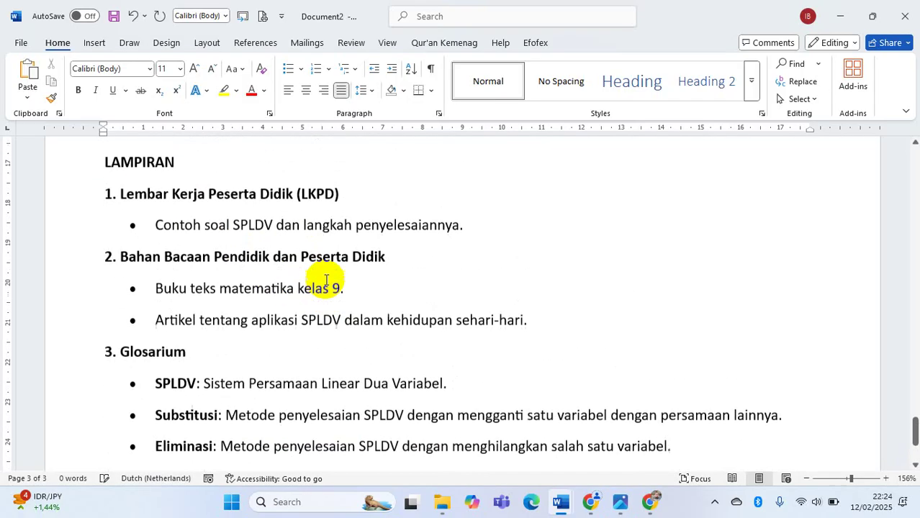
{"action": "scroll", "coordinate": [325, 280], "scroll_direction": "up", "scroll_amount": 3}
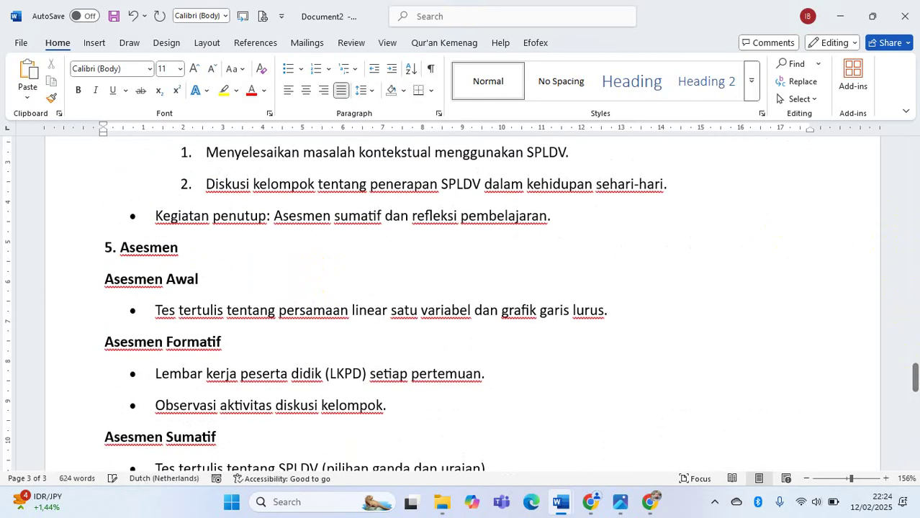
{"action": "left_click_drag", "start_coordinate": [915, 392], "coordinate": [912, 280]}
{"action": "left_click_drag", "start_coordinate": [910, 202], "coordinate": [910, 184]}
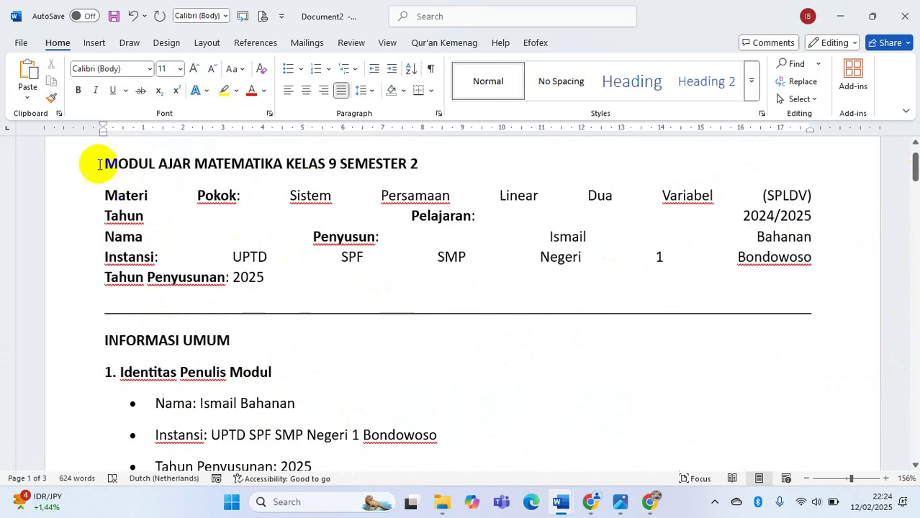
Step: Centre the title MODUL AJAR MATEMATIKA KELAS 9 SEMESTER 2 and left-align the identity lines from Materi Pokok to Tahun Penyusunan
{"action": "left_click_drag", "start_coordinate": [99, 163], "coordinate": [372, 277]}
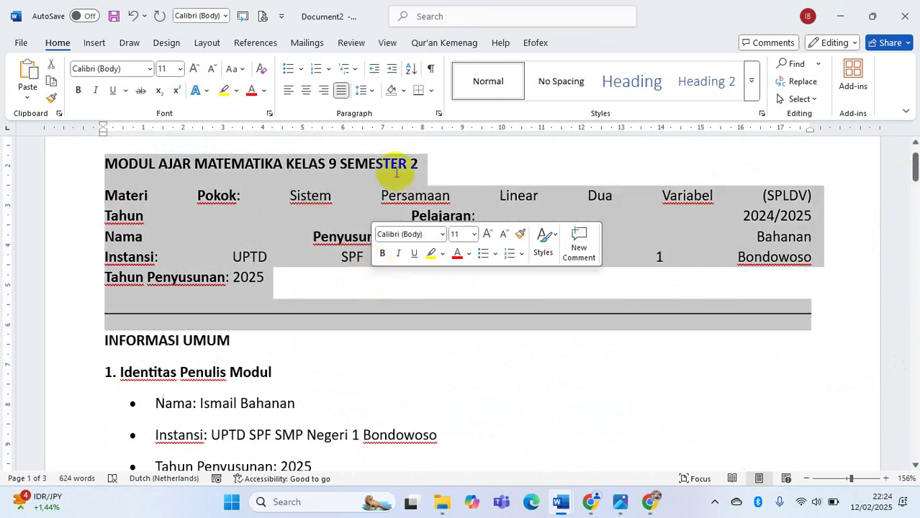
{"action": "left_click", "coordinate": [306, 90]}
{"action": "left_click", "coordinate": [459, 277]}
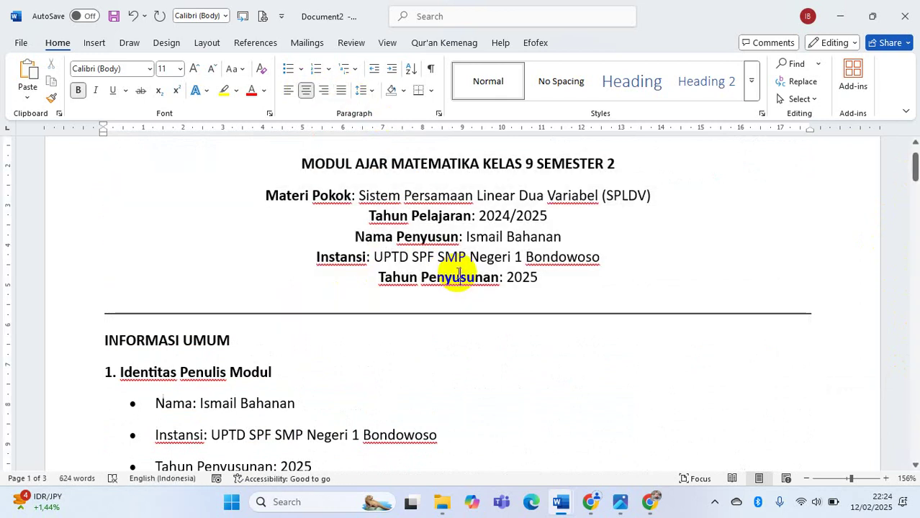
{"action": "left_click_drag", "start_coordinate": [267, 199], "coordinate": [563, 272]}
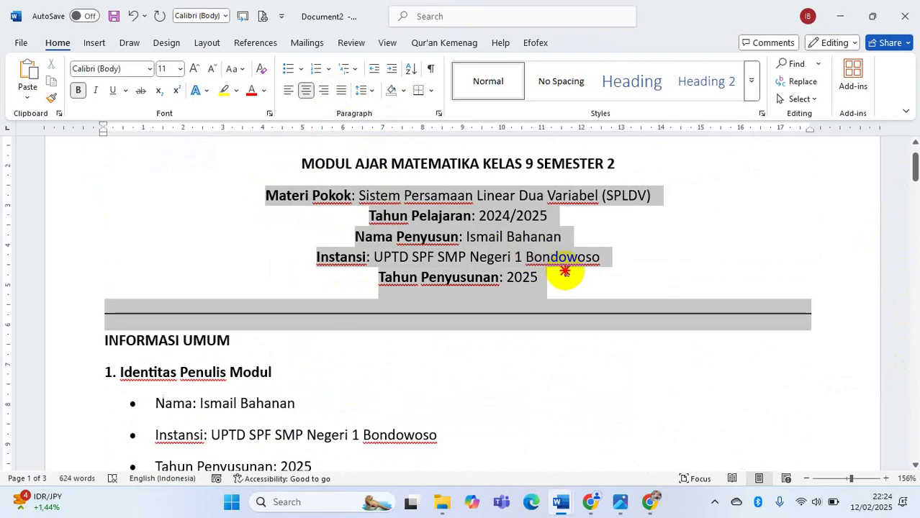
{"action": "left_click", "coordinate": [290, 90]}
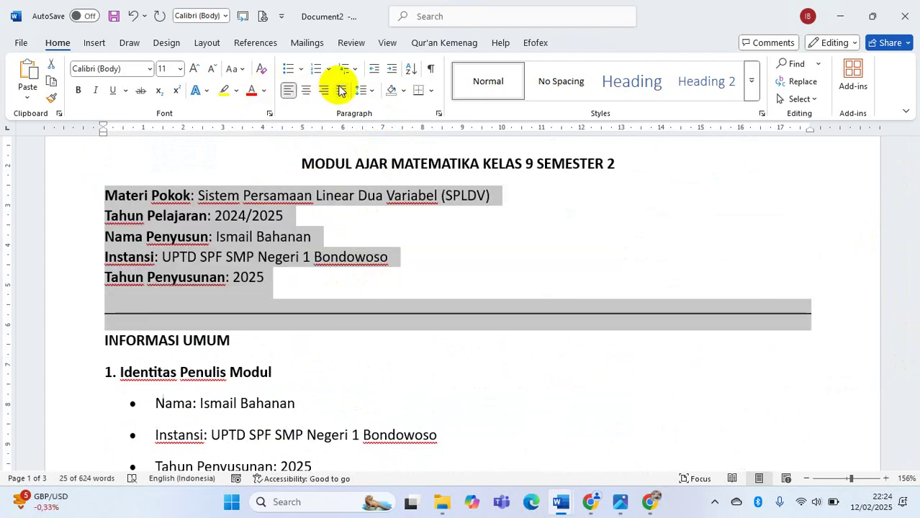
Step: Indent the identity lines from Materi Pokok to Tahun Penyusunan by three levels so they sit beneath the centred title
{"action": "left_click", "coordinate": [387, 70]}
{"action": "left_click", "coordinate": [388, 69]}
{"action": "left_click", "coordinate": [388, 69]}
{"action": "left_click", "coordinate": [387, 70]}
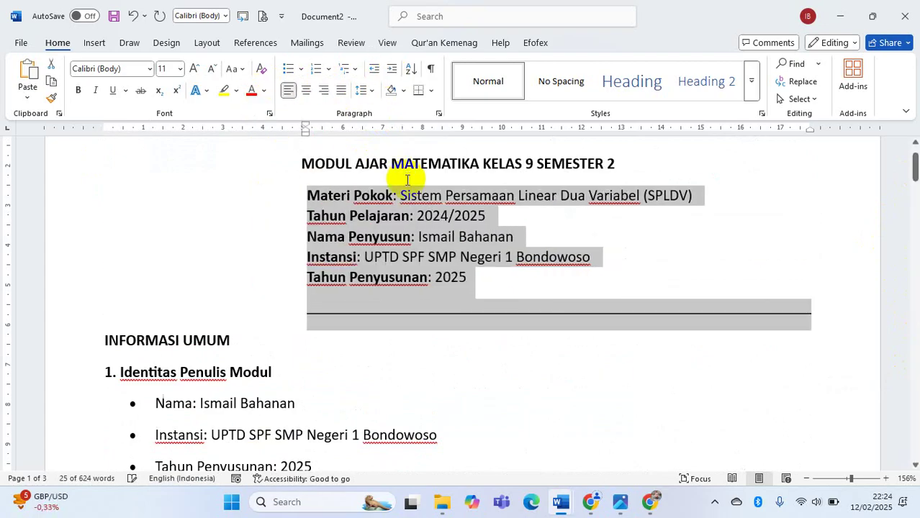
{"action": "left_click", "coordinate": [371, 70]}
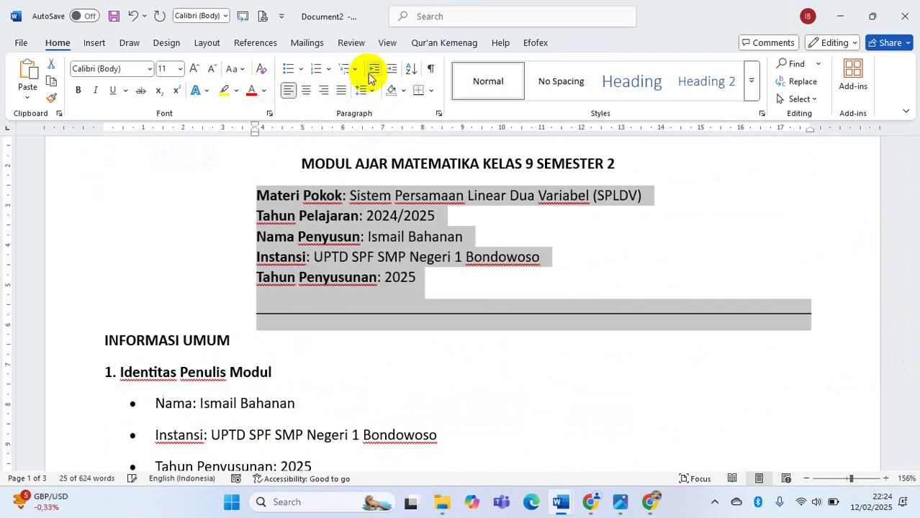
Step: Align the colons after Materi Pokok, Tahun Pelajaran and Nama Penyusun in one column using tab spacing
{"action": "left_click", "coordinate": [347, 196]}
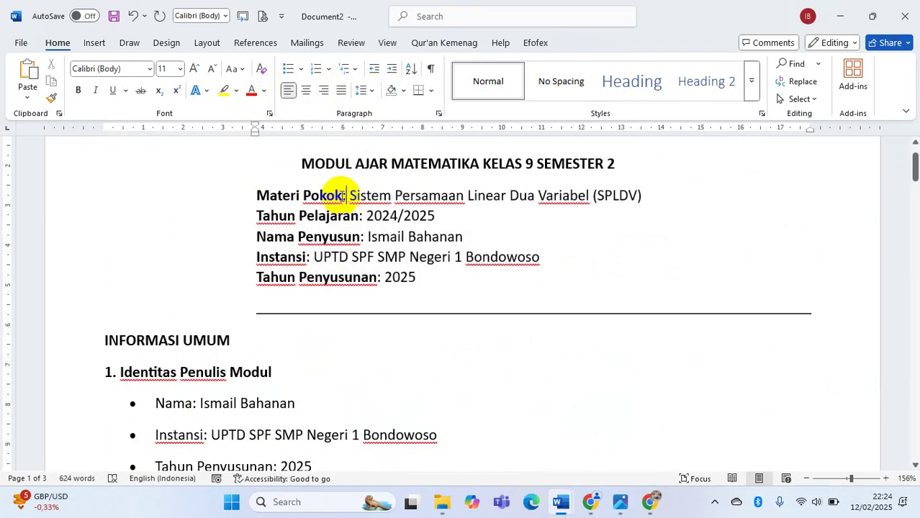
{"action": "key", "text": "Tab"}
{"action": "key", "text": "Tab"}
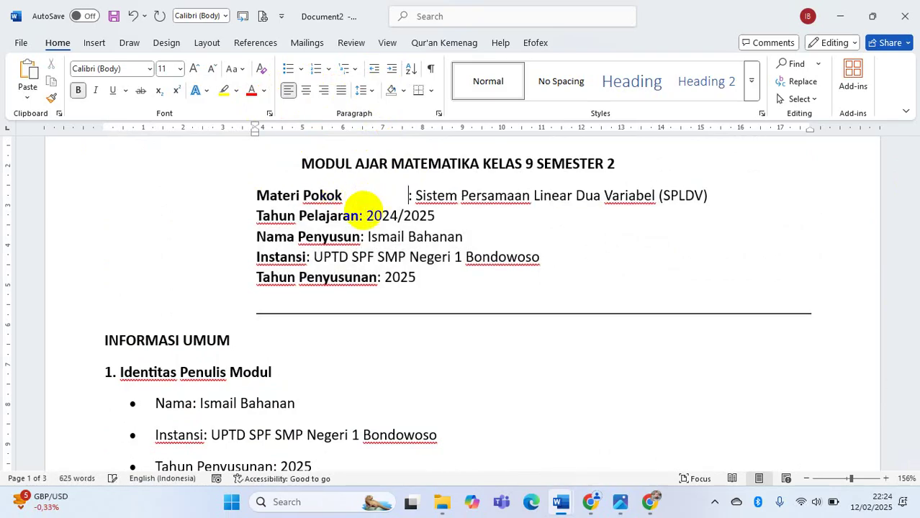
{"action": "double_click", "coordinate": [360, 216]}
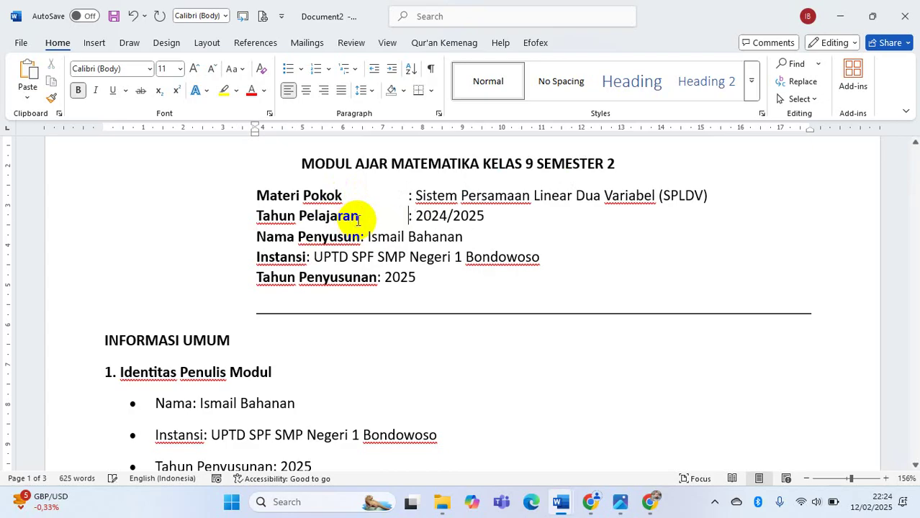
{"action": "left_click", "coordinate": [360, 236]}
{"action": "key", "text": "Tab"}
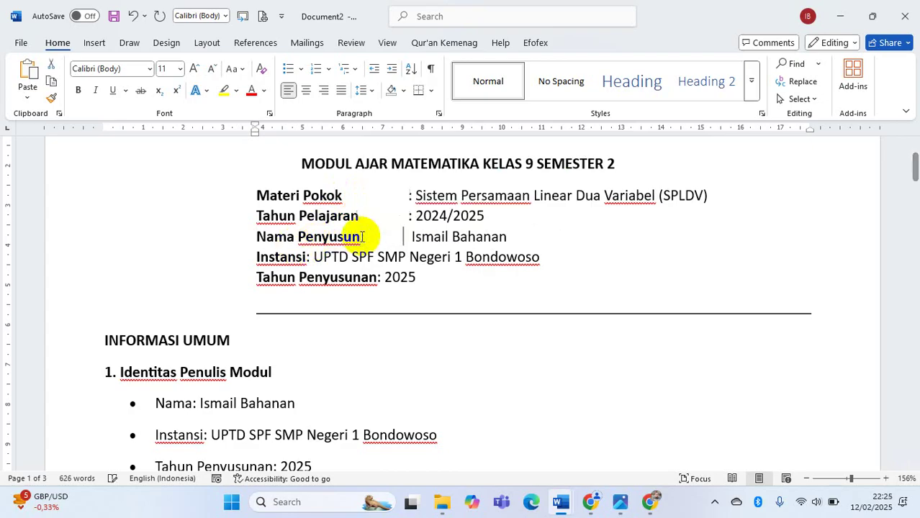
{"action": "key", "text": "ctrl+z"}
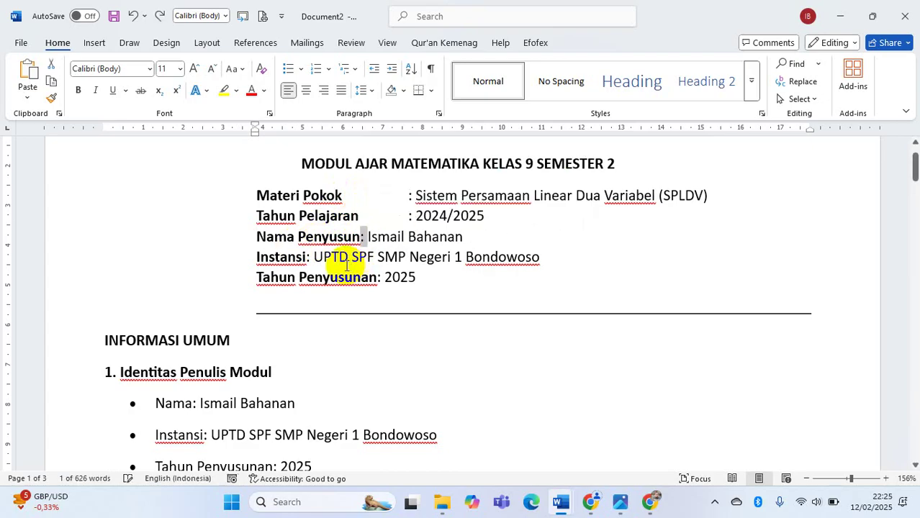
{"action": "key", "text": "Tab"}
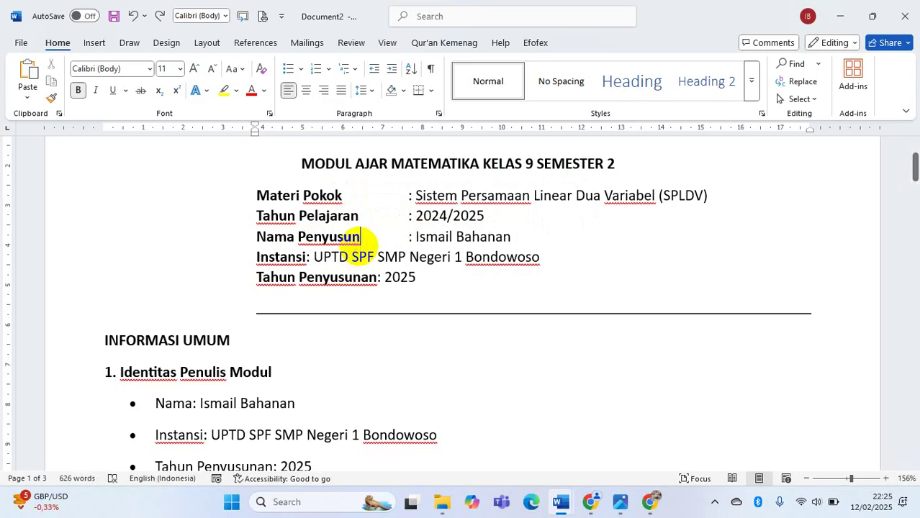
Step: Align the colons after Instansi and Tahun Penyusunan with the lines above, and delete the horizontal line below them
{"action": "double_click", "coordinate": [306, 258]}
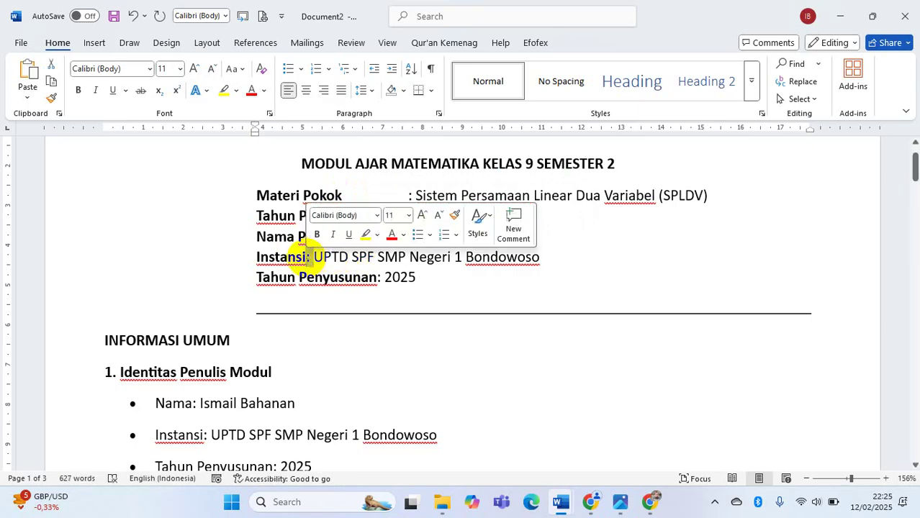
{"action": "key", "text": "BackSpace"}
{"action": "key", "text": "ctrl+z"}
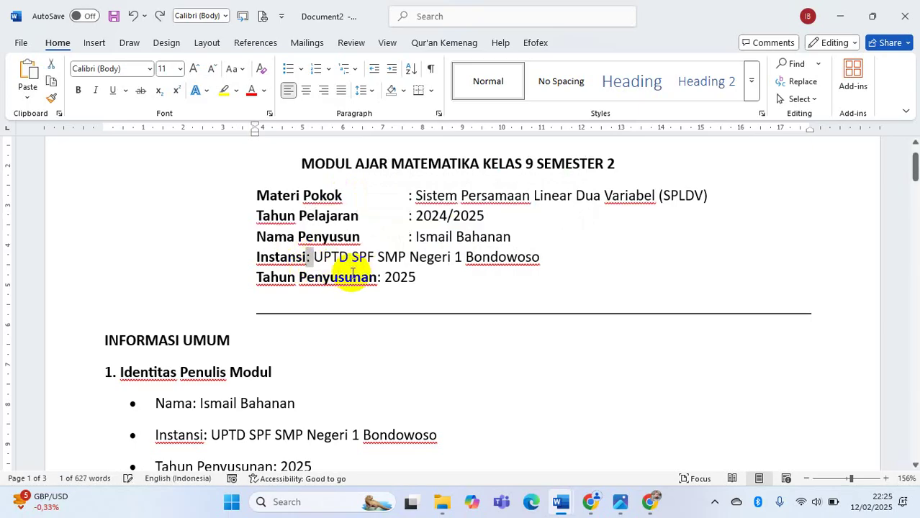
{"action": "triple_click", "coordinate": [352, 273]}
{"action": "left_click", "coordinate": [305, 257]}
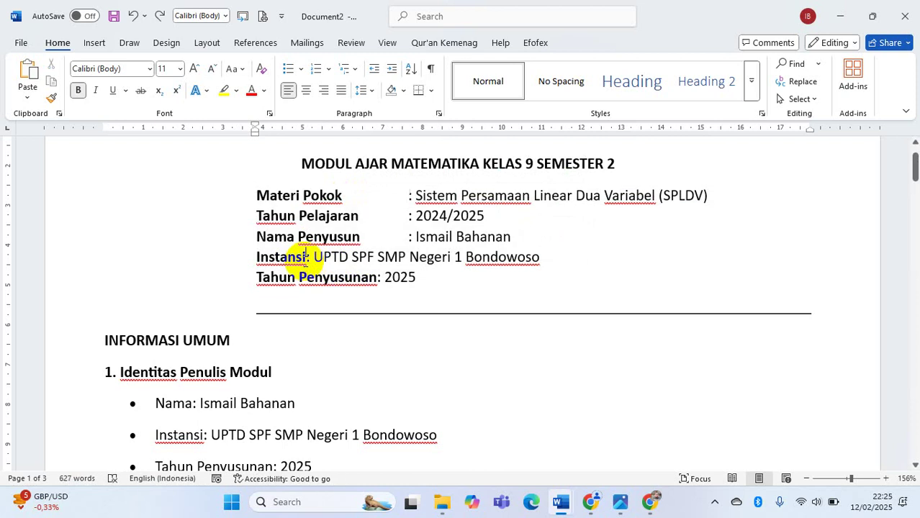
{"action": "key", "text": "Tab"}
{"action": "key", "text": "Tab"}
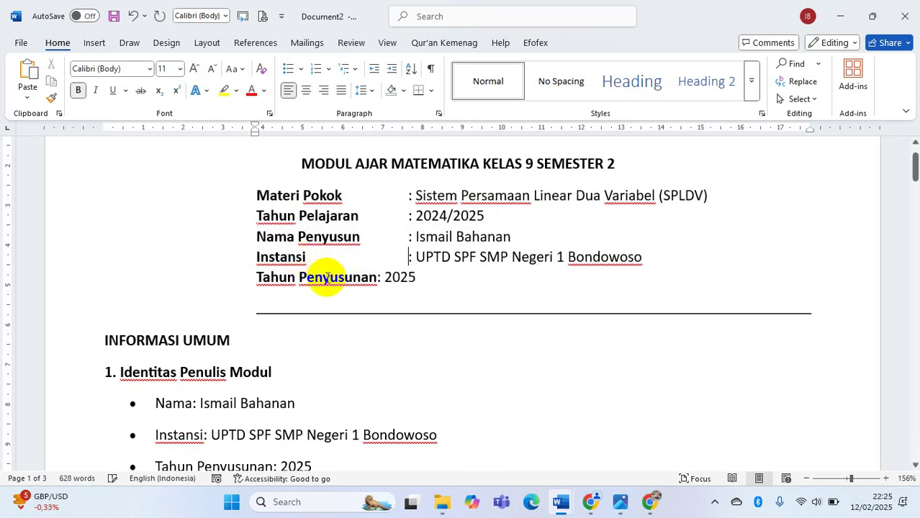
{"action": "double_click", "coordinate": [379, 279]}
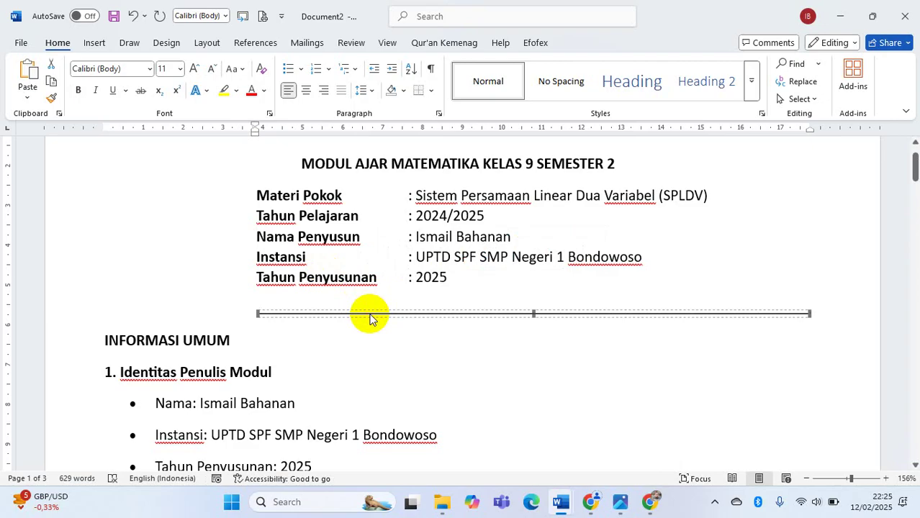
{"action": "key", "text": "Delete"}
Step: Review the pasted module from Informasi Umum through Komponen Inti and Asesmen to the Lampiran, Glosarium and Daftar Pustaka sections
{"action": "scroll", "coordinate": [369, 313], "scroll_direction": "down", "scroll_amount": 4}
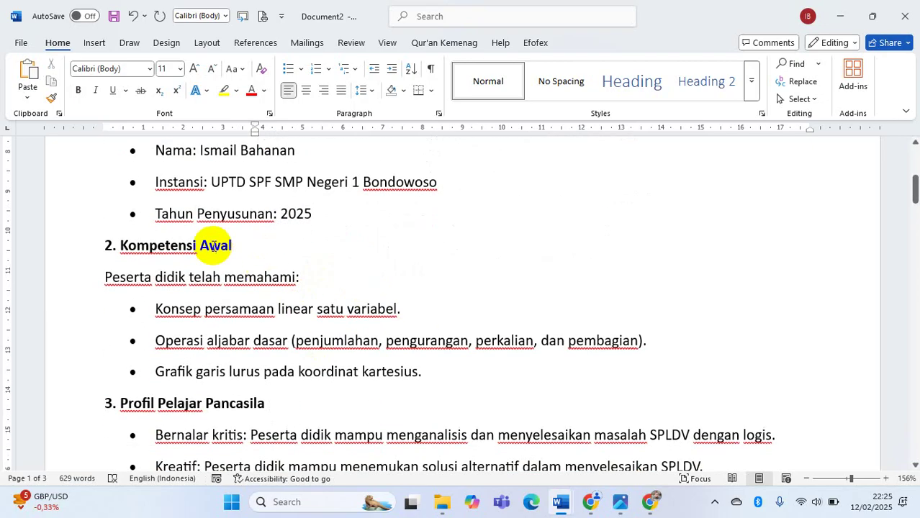
{"action": "scroll", "coordinate": [212, 244], "scroll_direction": "down", "scroll_amount": 6}
{"action": "scroll", "coordinate": [164, 288], "scroll_direction": "down", "scroll_amount": 9}
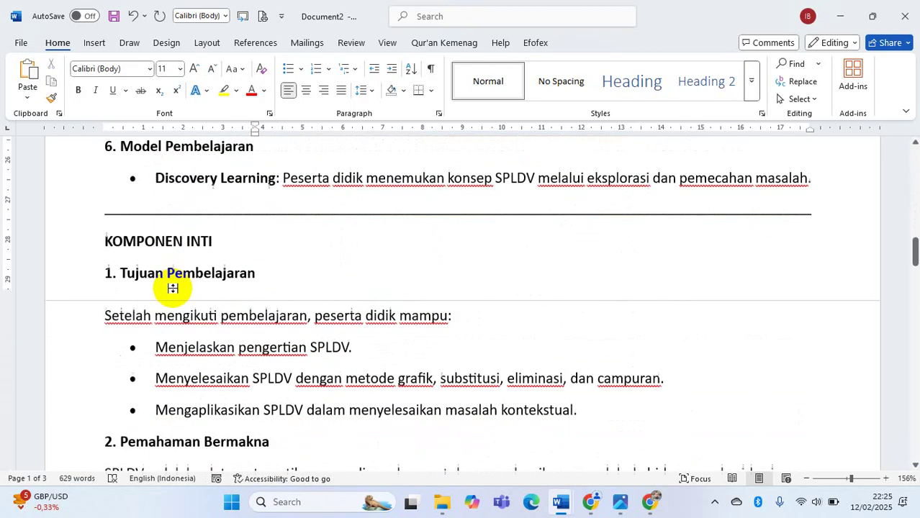
{"action": "scroll", "coordinate": [190, 297], "scroll_direction": "down", "scroll_amount": 10}
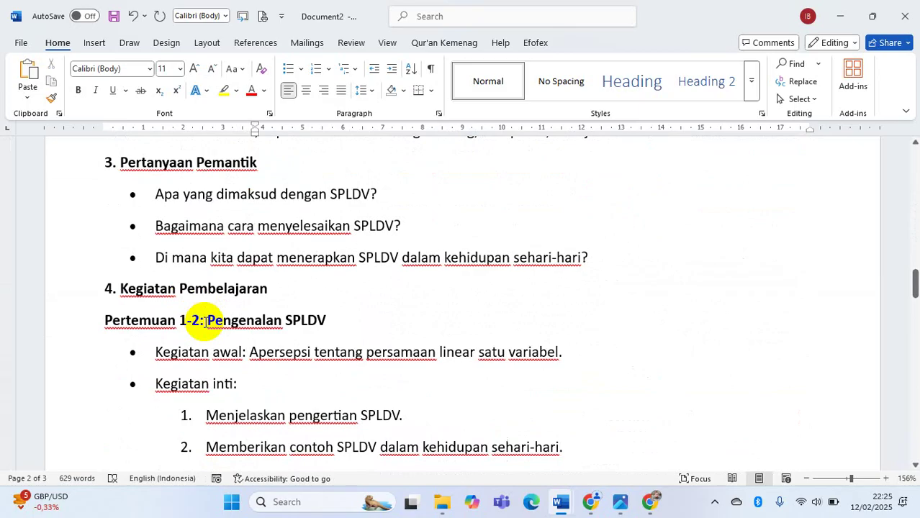
{"action": "scroll", "coordinate": [216, 306], "scroll_direction": "down", "scroll_amount": 10}
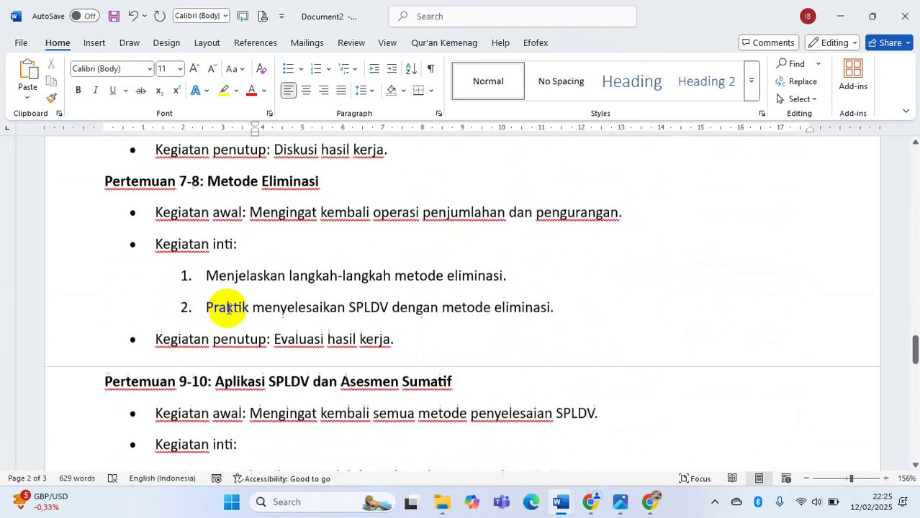
{"action": "scroll", "coordinate": [224, 313], "scroll_direction": "down", "scroll_amount": 2}
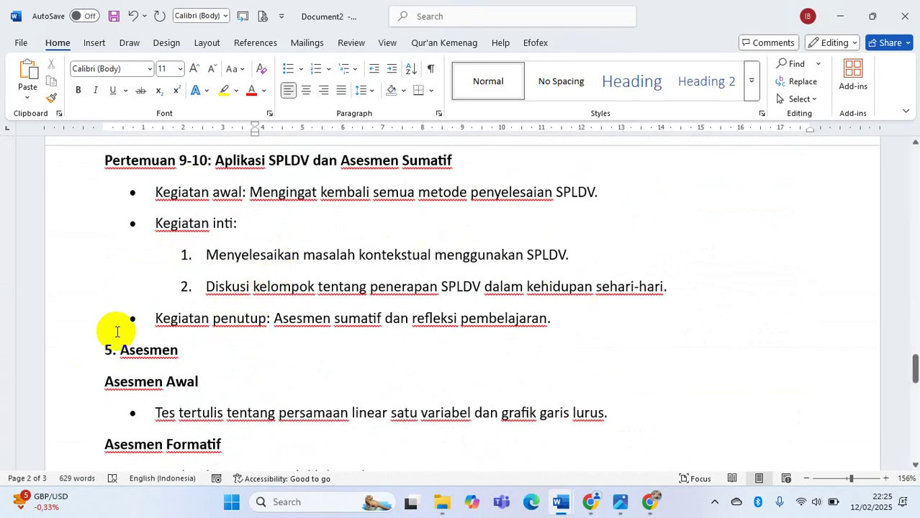
{"action": "scroll", "coordinate": [230, 338], "scroll_direction": "down", "scroll_amount": 5}
{"action": "scroll", "coordinate": [230, 345], "scroll_direction": "down", "scroll_amount": 15}
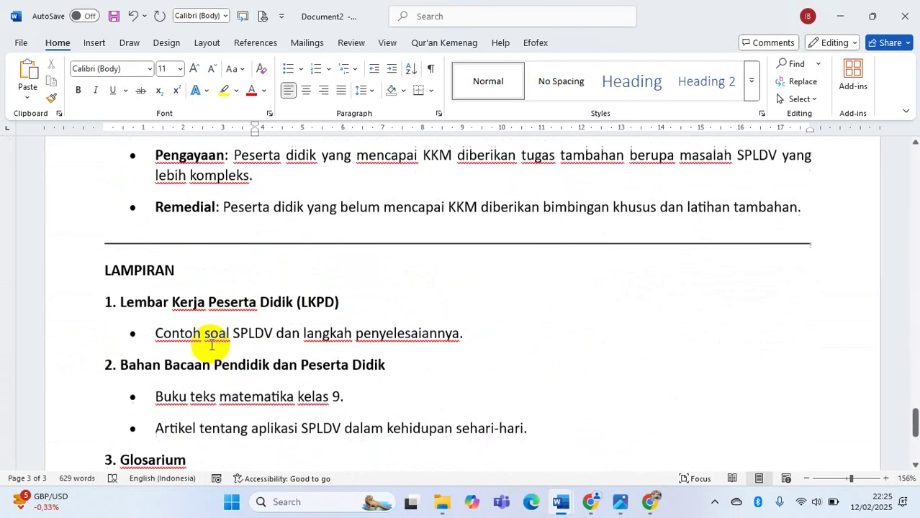
{"action": "scroll", "coordinate": [216, 324], "scroll_direction": "down", "scroll_amount": 1}
{"action": "scroll", "coordinate": [216, 273], "scroll_direction": "up", "scroll_amount": 1}
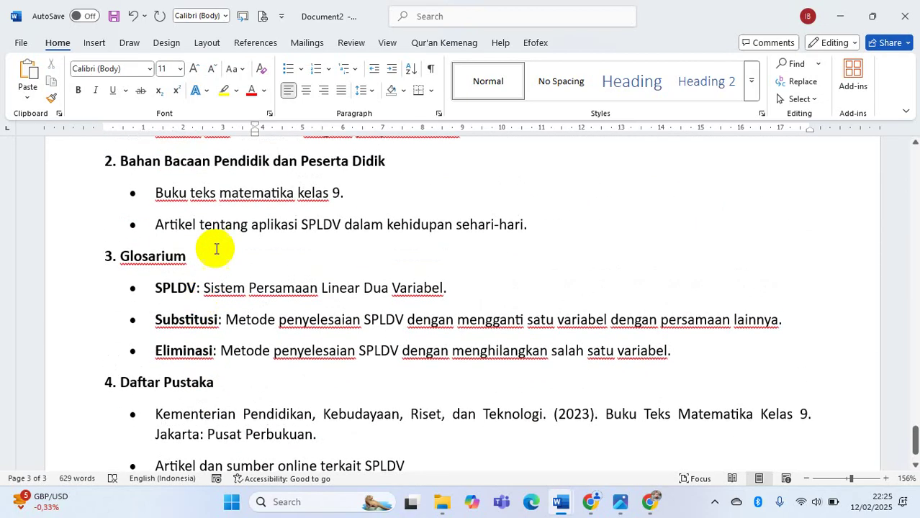
Step: Insert a page break after the last Daftar Pustaka entry, "Artikel dan sumber online terkait SPLDV"
{"action": "scroll", "coordinate": [213, 238], "scroll_direction": "down", "scroll_amount": 1}
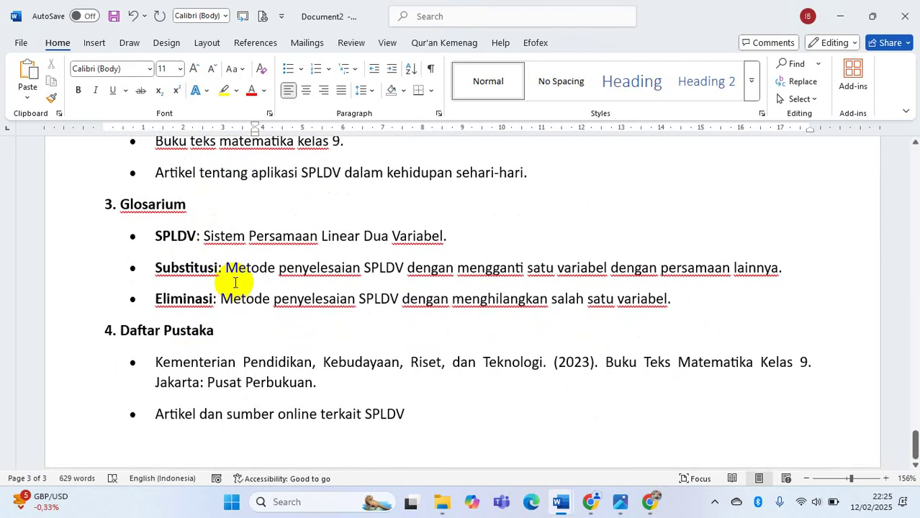
{"action": "left_click", "coordinate": [427, 415]}
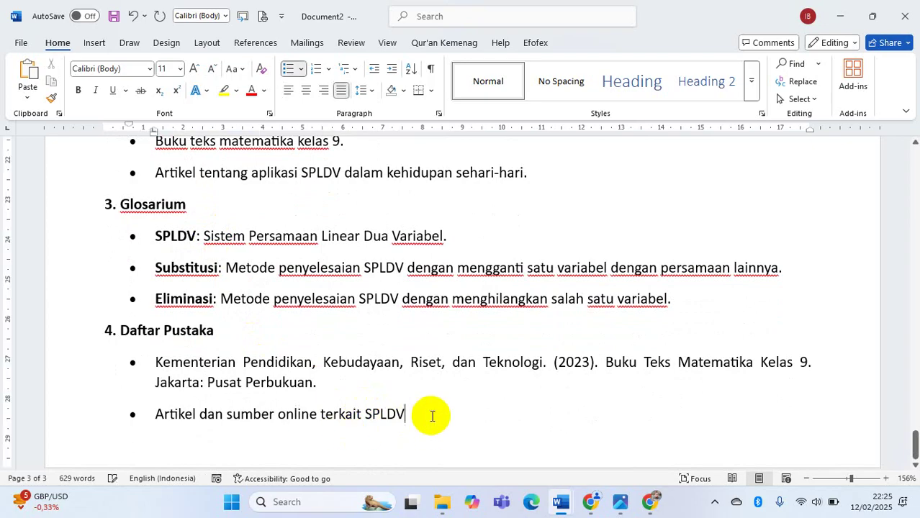
{"action": "key", "text": "ctrl+Return"}
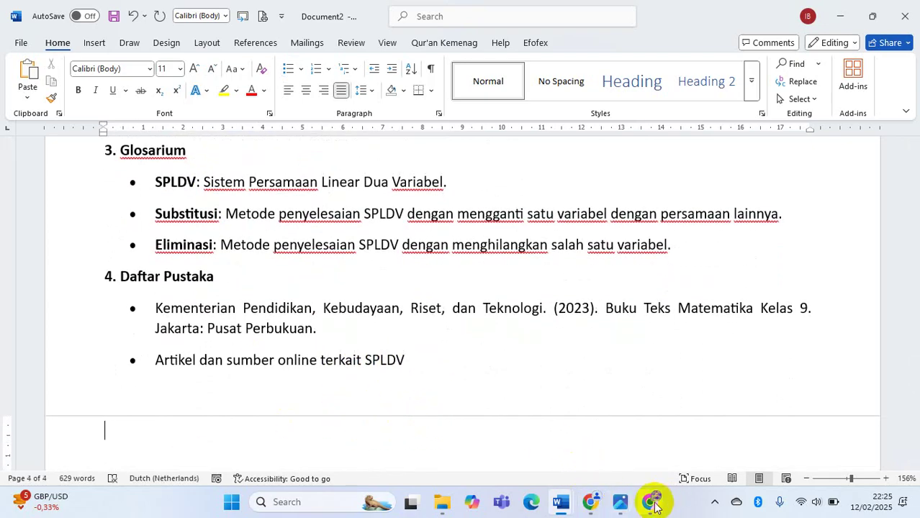
Step: Switch to the KERANGKA MODUL document and copy the worksheet prompt under "Selanjutnya", just below the Contoh 1 prompt
{"action": "mouse_move", "coordinate": [655, 508]}
{"action": "mouse_move", "coordinate": [567, 507]}
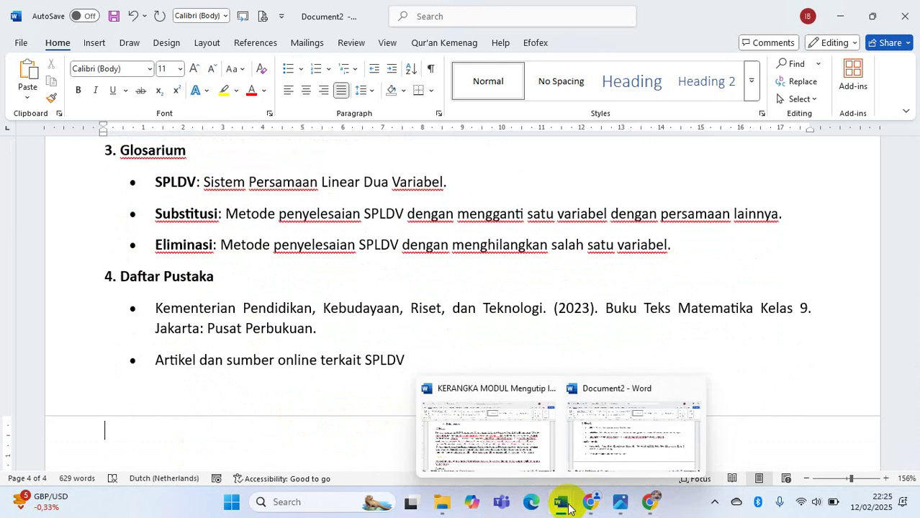
{"action": "left_click", "coordinate": [468, 432]}
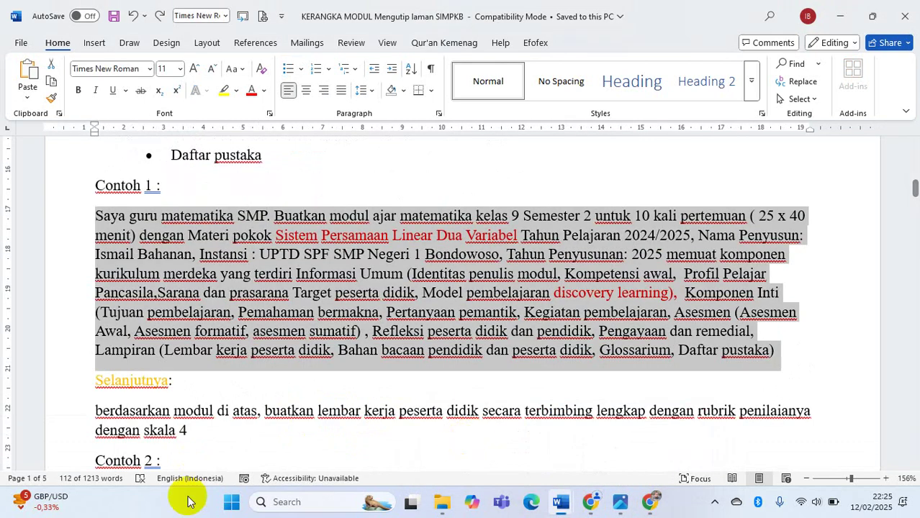
{"action": "scroll", "coordinate": [56, 452], "scroll_direction": "down", "scroll_amount": 2}
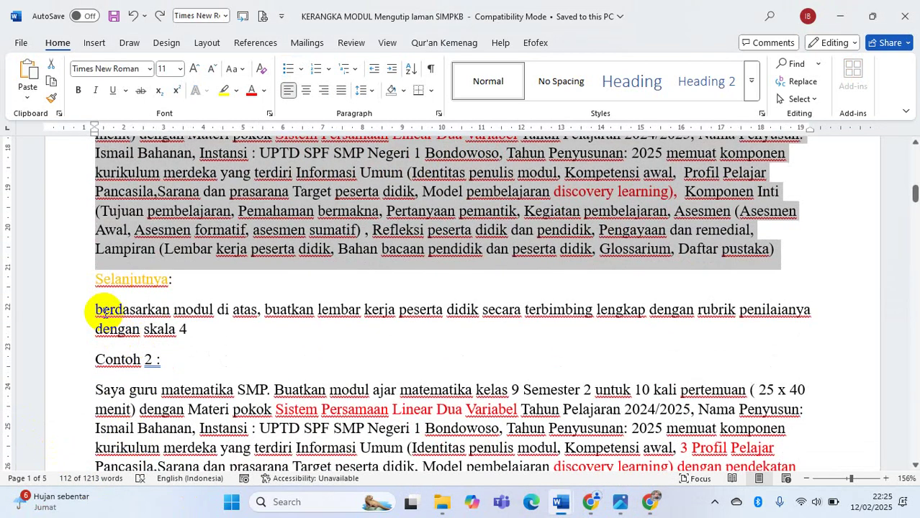
{"action": "scroll", "coordinate": [105, 311], "scroll_direction": "down", "scroll_amount": 2}
{"action": "scroll", "coordinate": [104, 311], "scroll_direction": "up", "scroll_amount": 2}
{"action": "left_click_drag", "start_coordinate": [96, 310], "coordinate": [184, 328]}
{"action": "key", "text": "ctrl+c"}
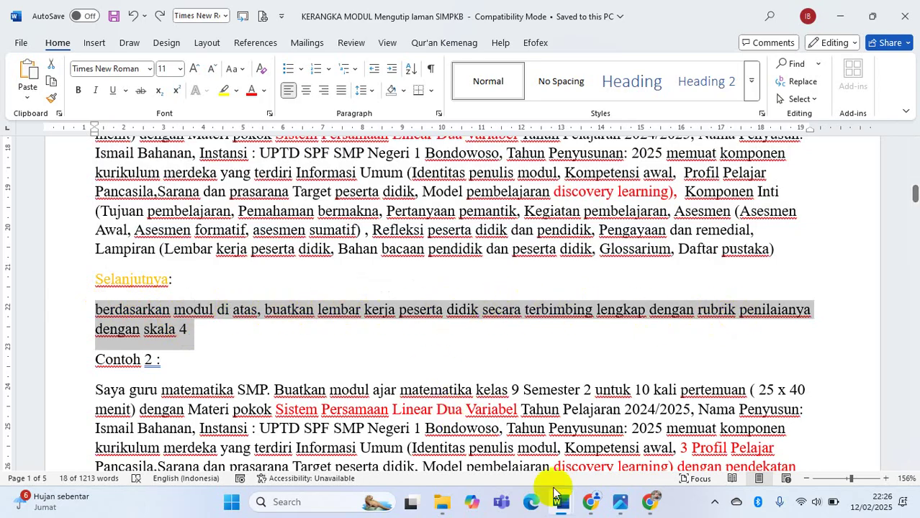
Step: In the existing DeepSeek chat, send the prompt "berdasarkan modul di atas, buatkan lembar kerja peserta didik secara terbimbing lengkap dengan rubrik penilaianya dengan skala 4"
{"action": "left_click", "coordinate": [646, 503]}
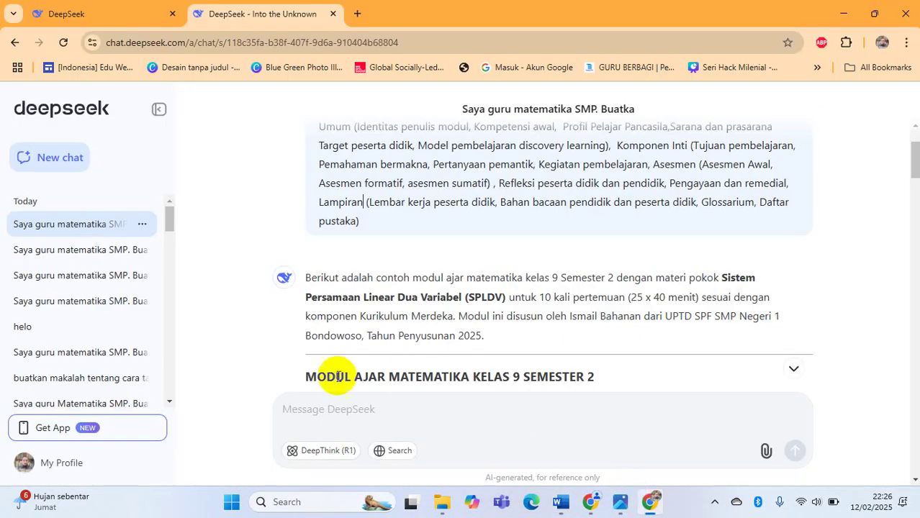
{"action": "scroll", "coordinate": [376, 407], "scroll_direction": "down", "scroll_amount": 3}
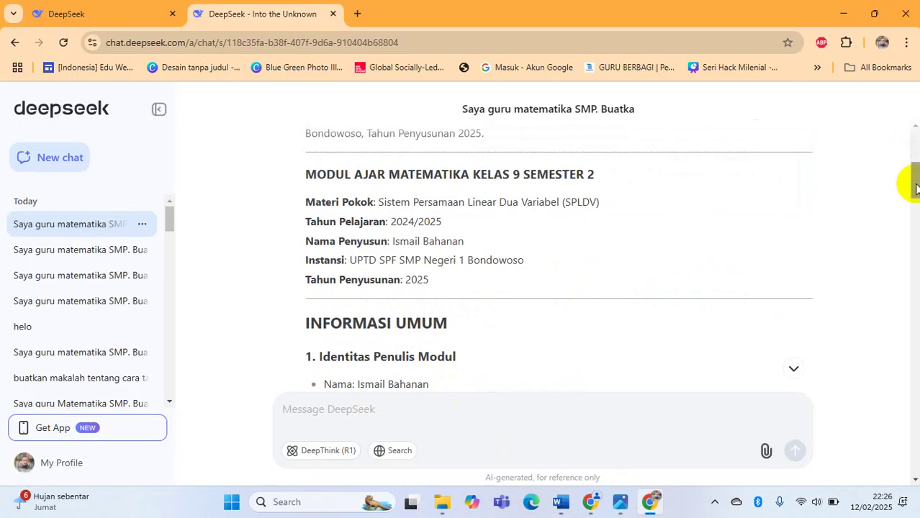
{"action": "left_click_drag", "start_coordinate": [916, 187], "coordinate": [915, 457]}
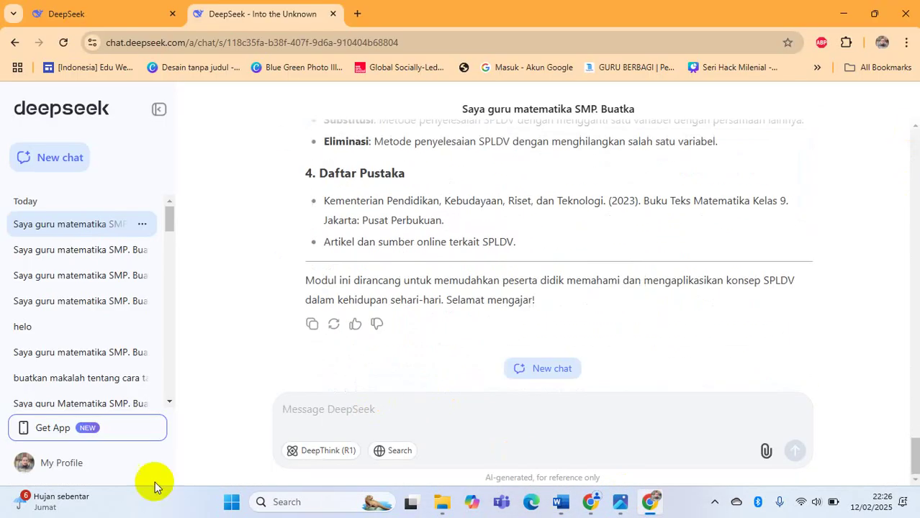
{"action": "left_click", "coordinate": [364, 403]}
{"action": "key", "text": "ctrl+v"}
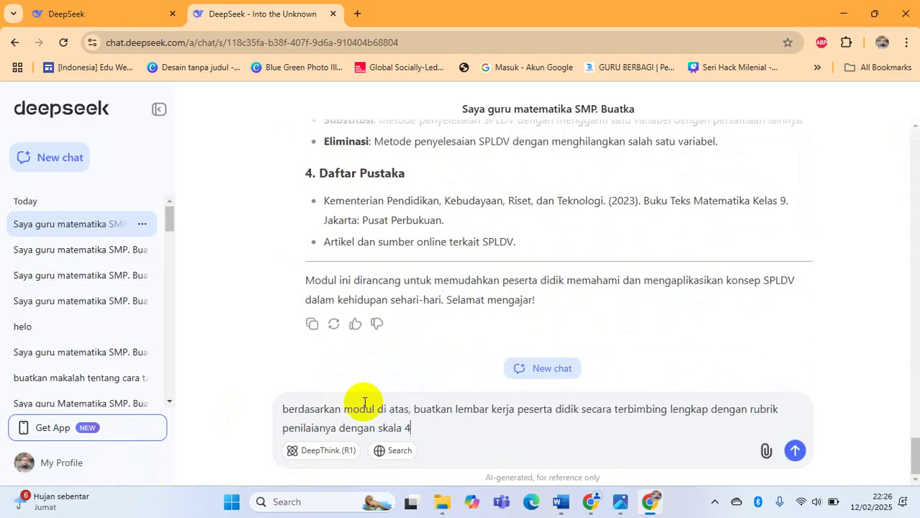
{"action": "left_click", "coordinate": [793, 451]}
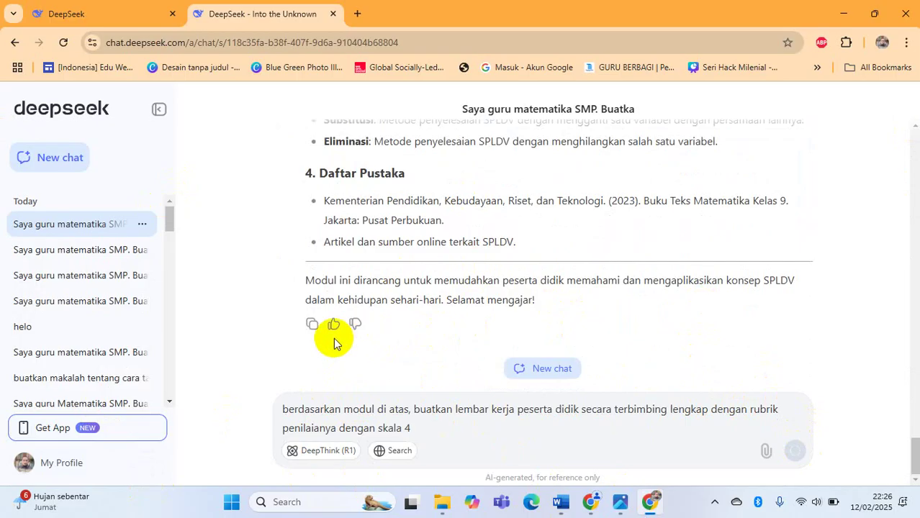
{"action": "key", "text": "Return"}
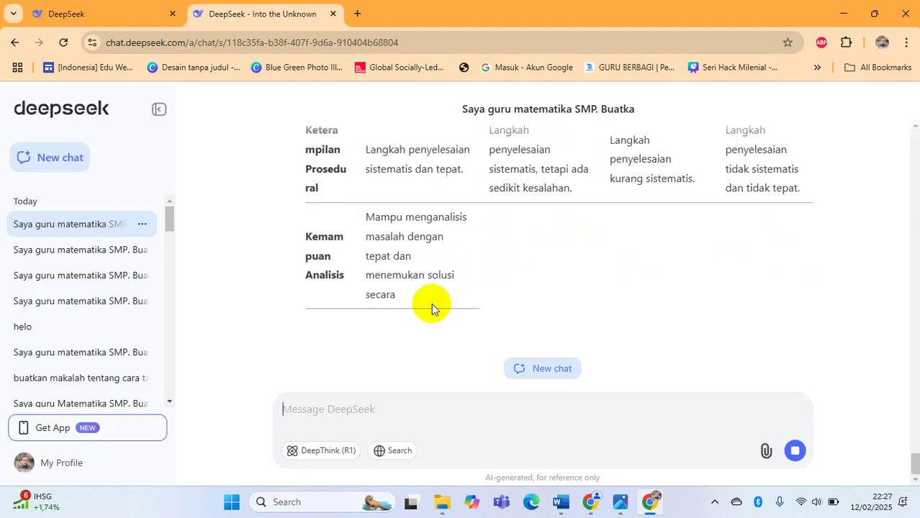
Step: Check the generated scoring rubric, then copy the answer from the heading "LEMBAR KERJA PESERTA DIDIK (LKPD)" through the end of the rubric table
{"action": "scroll", "coordinate": [513, 290], "scroll_direction": "up", "scroll_amount": 4}
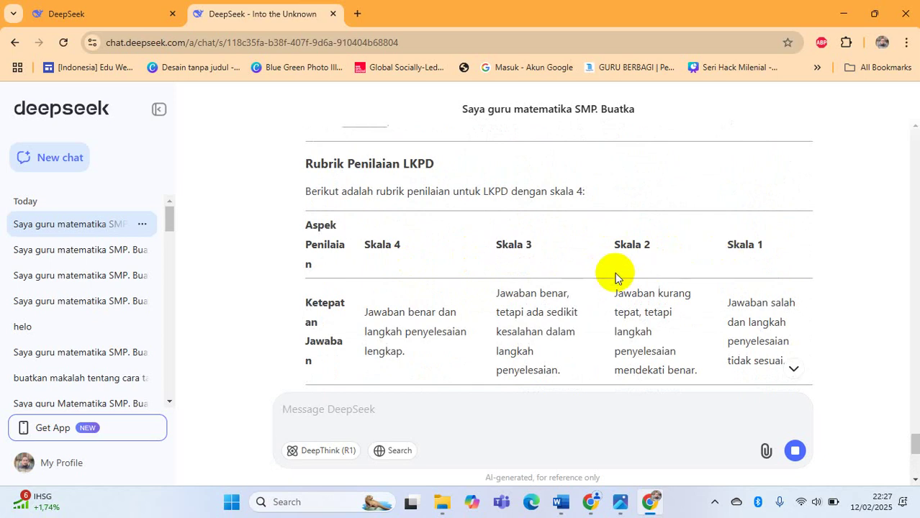
{"action": "scroll", "coordinate": [391, 288], "scroll_direction": "down", "scroll_amount": 1}
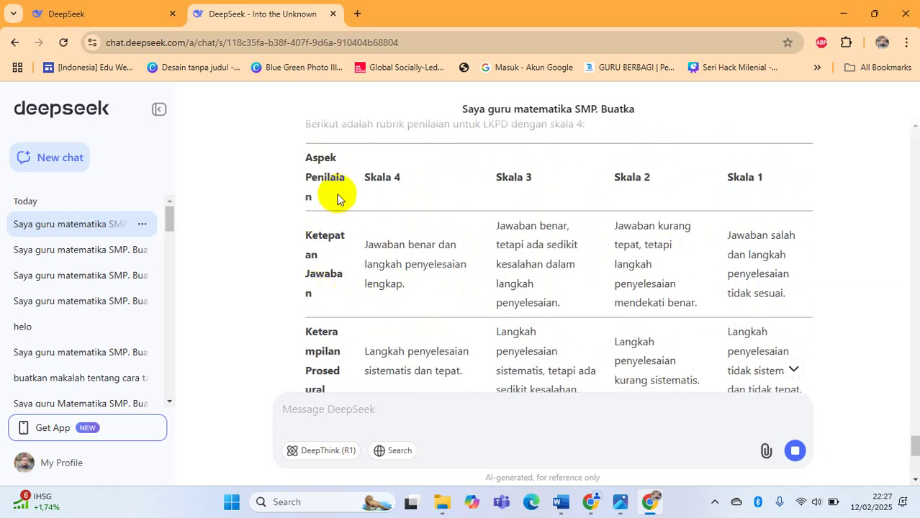
{"action": "scroll", "coordinate": [352, 307], "scroll_direction": "down", "scroll_amount": 5}
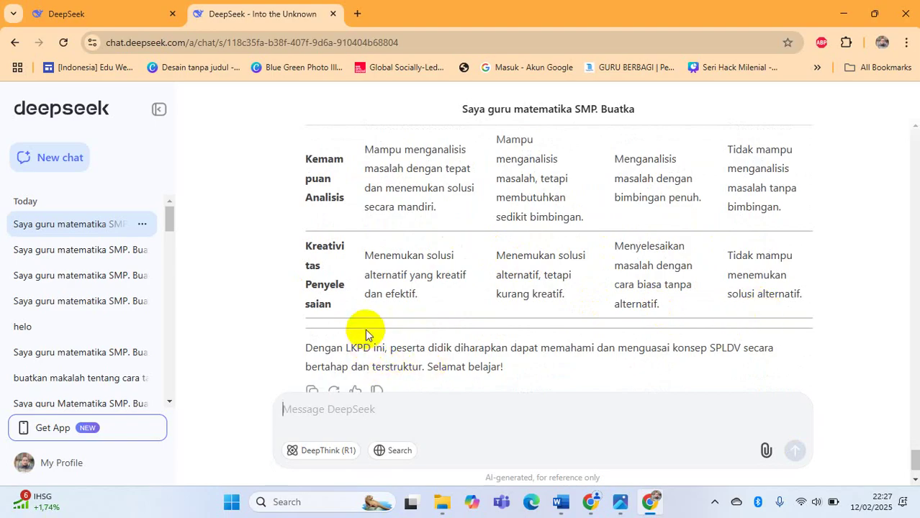
{"action": "left_click_drag", "start_coordinate": [366, 334], "coordinate": [314, 330]}
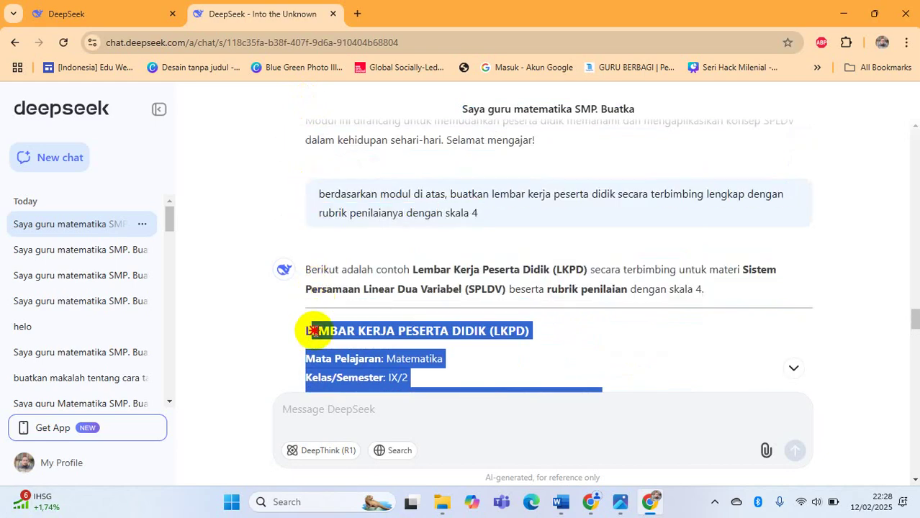
{"action": "right_click", "coordinate": [306, 332]}
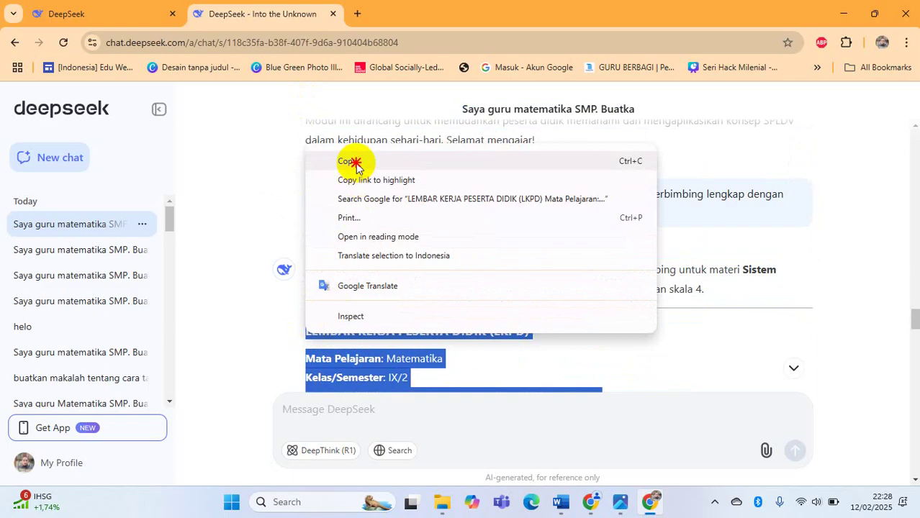
{"action": "left_click", "coordinate": [353, 161]}
Step: Switch to Document2 in Word and paste the copied LKPD on the new page after the Daftar Pustaka
{"action": "left_click", "coordinate": [560, 504]}
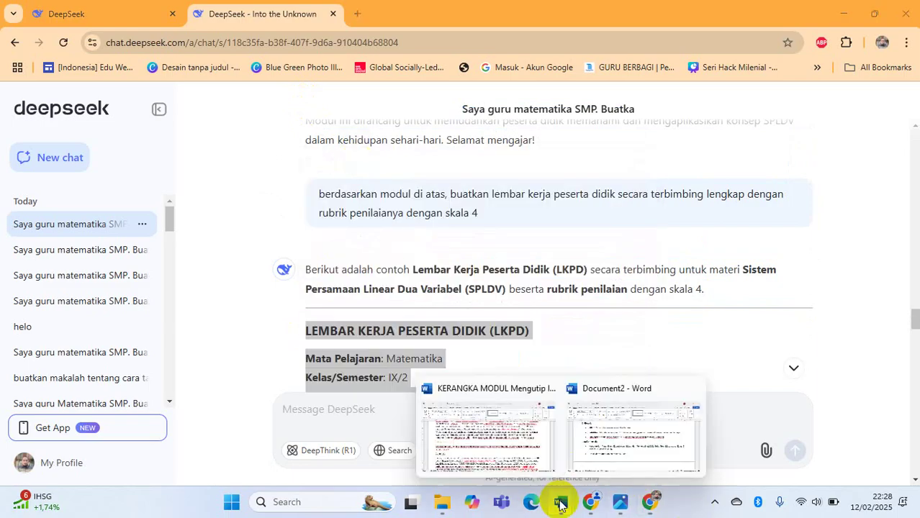
{"action": "left_click", "coordinate": [602, 422]}
{"action": "scroll", "coordinate": [182, 381], "scroll_direction": "down", "scroll_amount": 5}
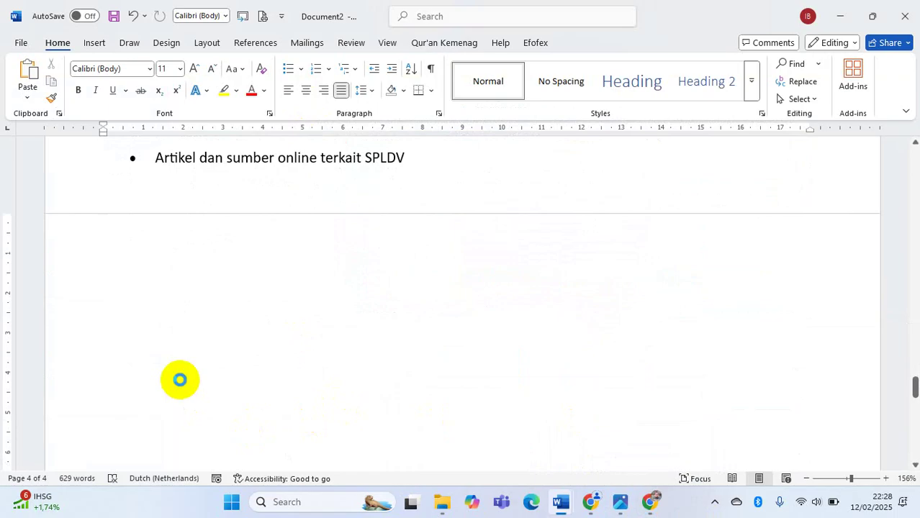
{"action": "key", "text": "ctrl+v"}
Step: Apply all borders to the whole table under "Rubrik Penilaian LKPD"
{"action": "scroll", "coordinate": [238, 309], "scroll_direction": "up", "scroll_amount": 3}
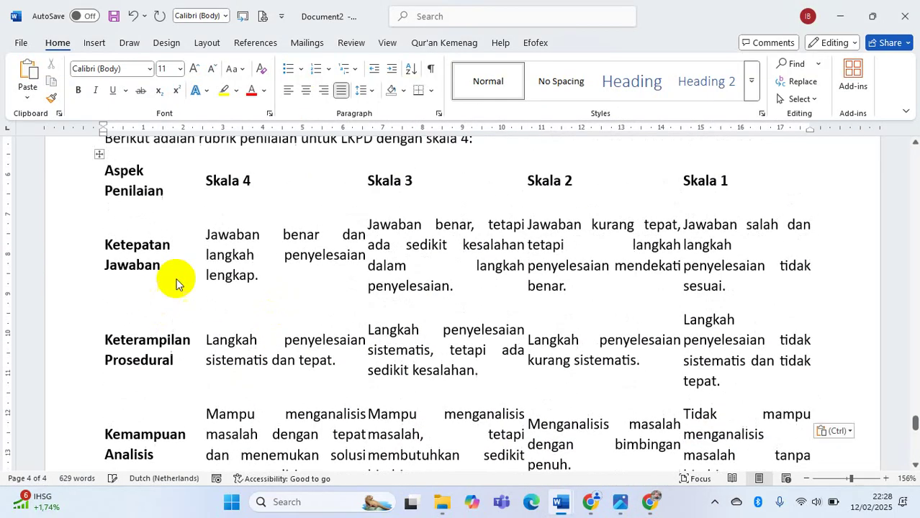
{"action": "scroll", "coordinate": [144, 231], "scroll_direction": "up", "scroll_amount": 3}
{"action": "left_click", "coordinate": [100, 254]}
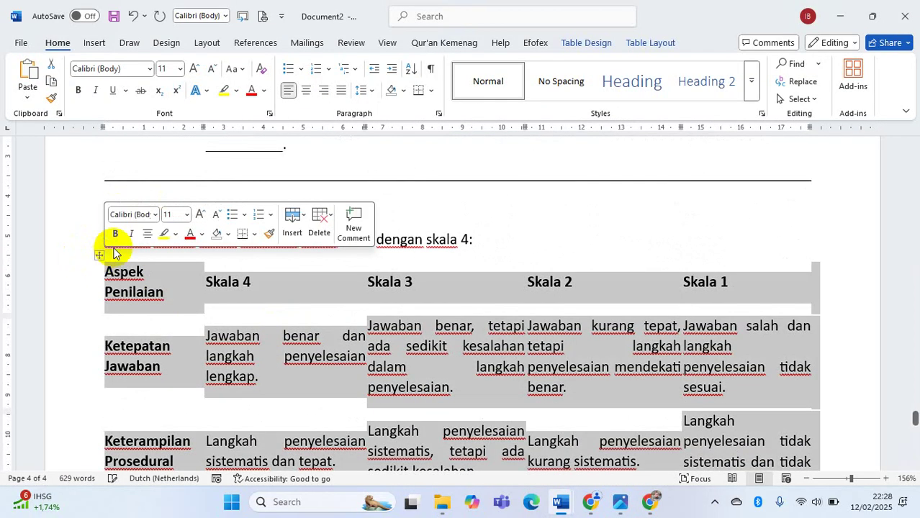
{"action": "left_click", "coordinate": [432, 94]}
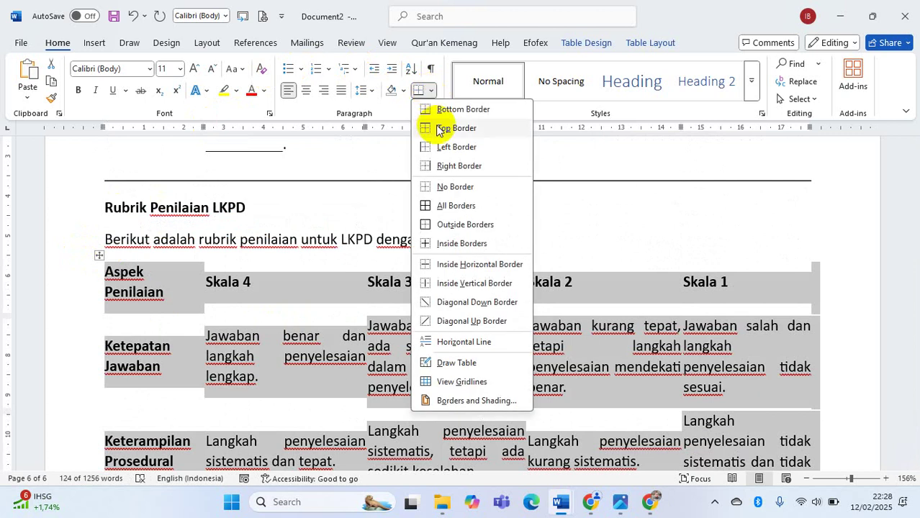
{"action": "left_click", "coordinate": [448, 201]}
Step: Left-align the Aktivitas 5 text from its Tujuan line down to the line above "Rubrik Penilaian LKPD"
{"action": "scroll", "coordinate": [324, 209], "scroll_direction": "up", "scroll_amount": 6}
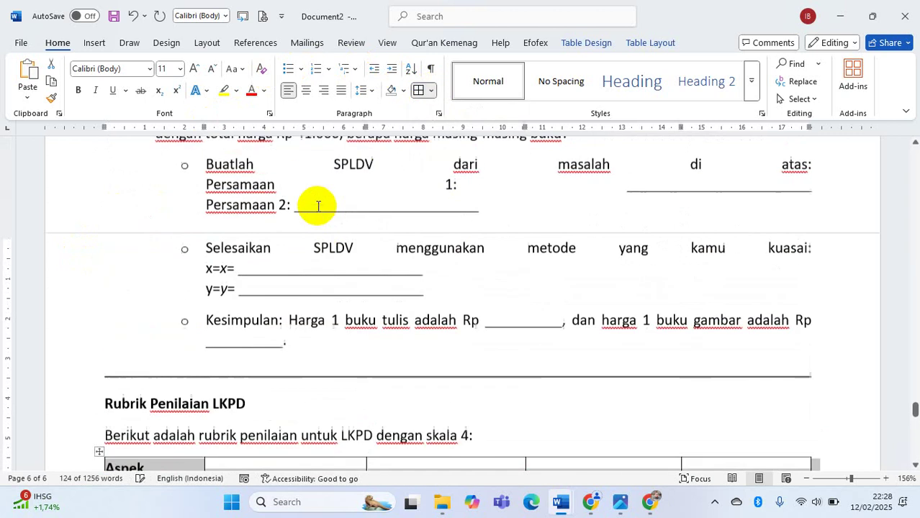
{"action": "left_click", "coordinate": [287, 294]}
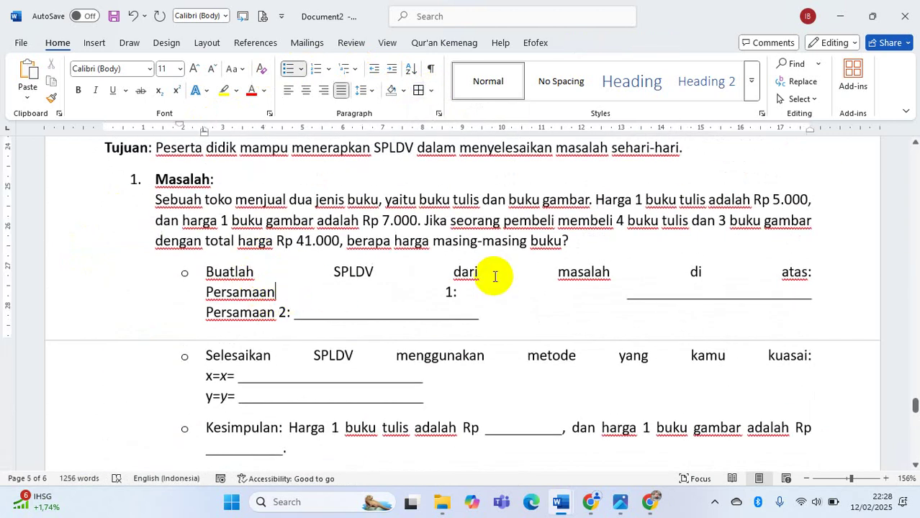
{"action": "scroll", "coordinate": [155, 262], "scroll_direction": "up", "scroll_amount": 1}
{"action": "scroll", "coordinate": [123, 203], "scroll_direction": "up", "scroll_amount": 2}
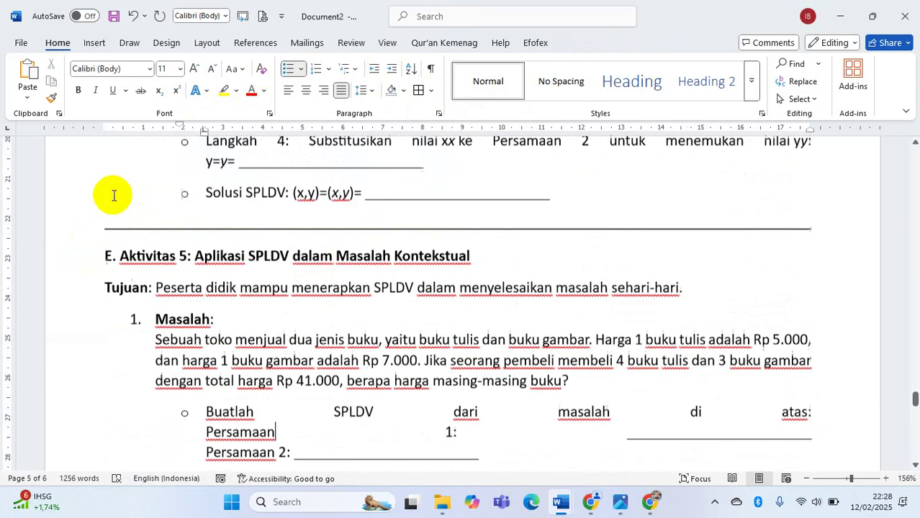
{"action": "scroll", "coordinate": [129, 231], "scroll_direction": "down", "scroll_amount": 2}
{"action": "left_click", "coordinate": [158, 203]}
{"action": "left_click_drag", "start_coordinate": [230, 289], "coordinate": [321, 365]}
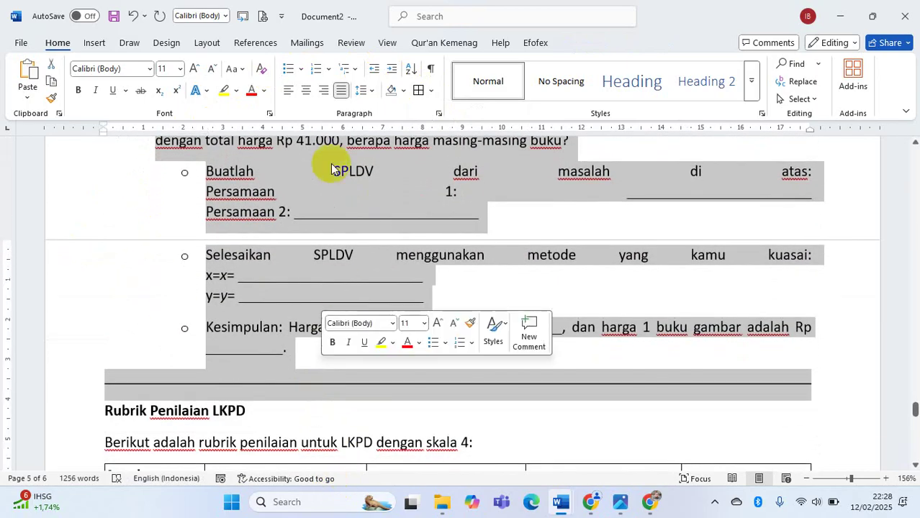
{"action": "left_click", "coordinate": [288, 90]}
Step: Left-align the Aktivitas 4 section on the elimination method, including its Langkah steps
{"action": "scroll", "coordinate": [311, 226], "scroll_direction": "up", "scroll_amount": 2}
{"action": "scroll", "coordinate": [310, 226], "scroll_direction": "up", "scroll_amount": 7}
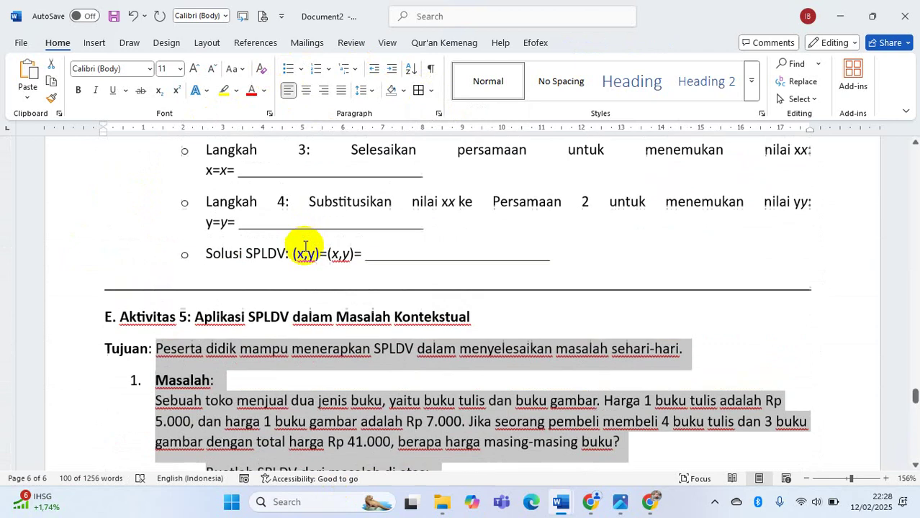
{"action": "left_click_drag", "start_coordinate": [549, 358], "coordinate": [159, 182]}
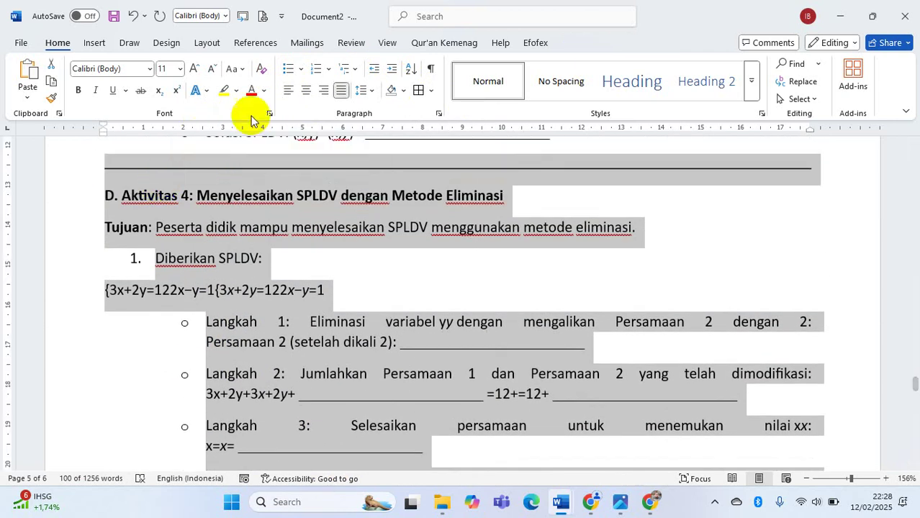
{"action": "left_click", "coordinate": [287, 90]}
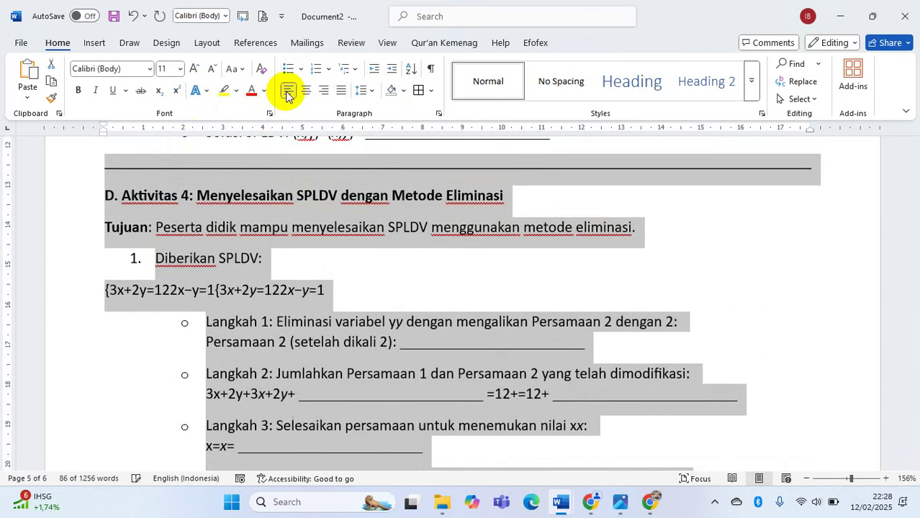
Step: Left-align the Aktivitas 3 section on the substitution method, including its Langkah steps
{"action": "scroll", "coordinate": [288, 231], "scroll_direction": "up", "scroll_amount": 4}
{"action": "left_click_drag", "start_coordinate": [563, 343], "coordinate": [136, 295]}
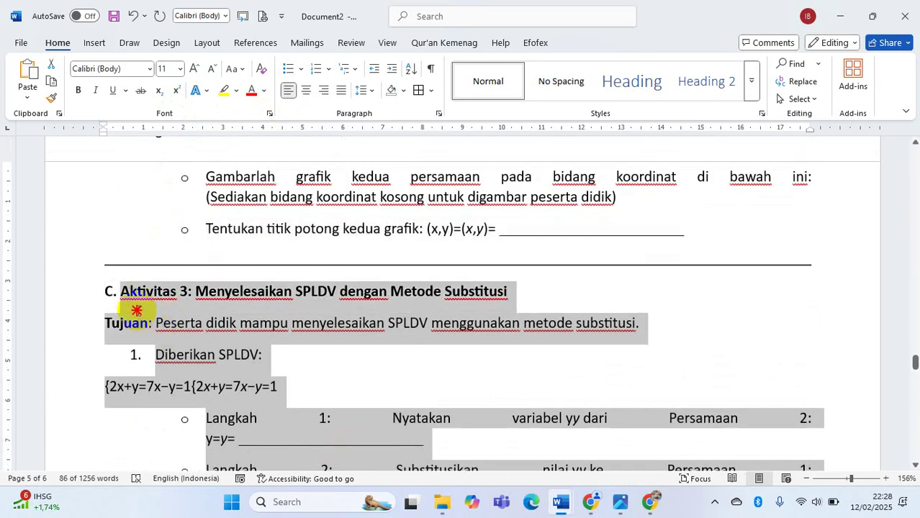
{"action": "left_click", "coordinate": [288, 91]}
Step: Insert a space between "2x+y=7" and "x−y=1" in the Aktivitas 3 equation system
{"action": "scroll", "coordinate": [324, 317], "scroll_direction": "down", "scroll_amount": 2}
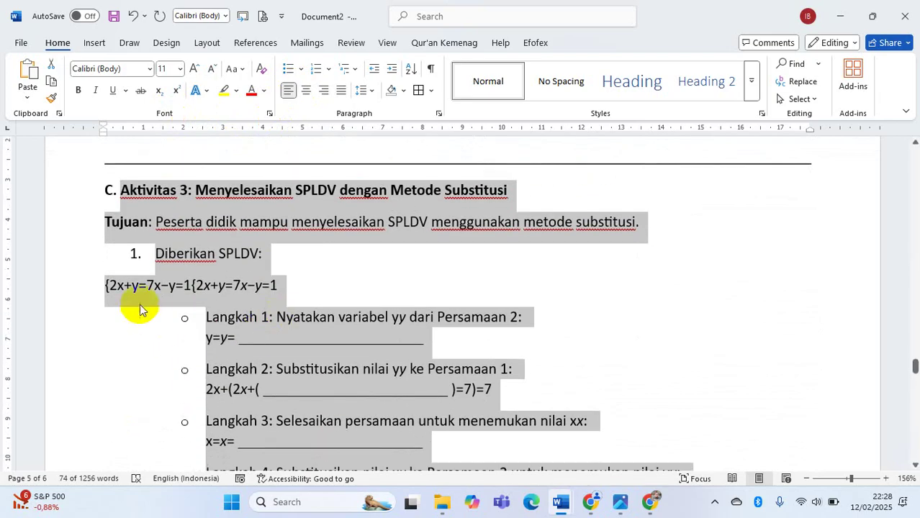
{"action": "scroll", "coordinate": [139, 310], "scroll_direction": "down", "scroll_amount": 1}
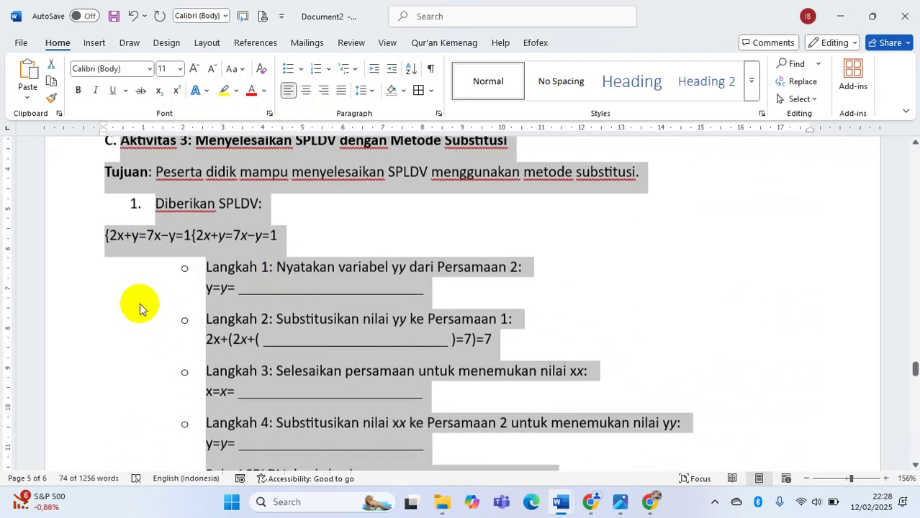
{"action": "left_click", "coordinate": [191, 242]}
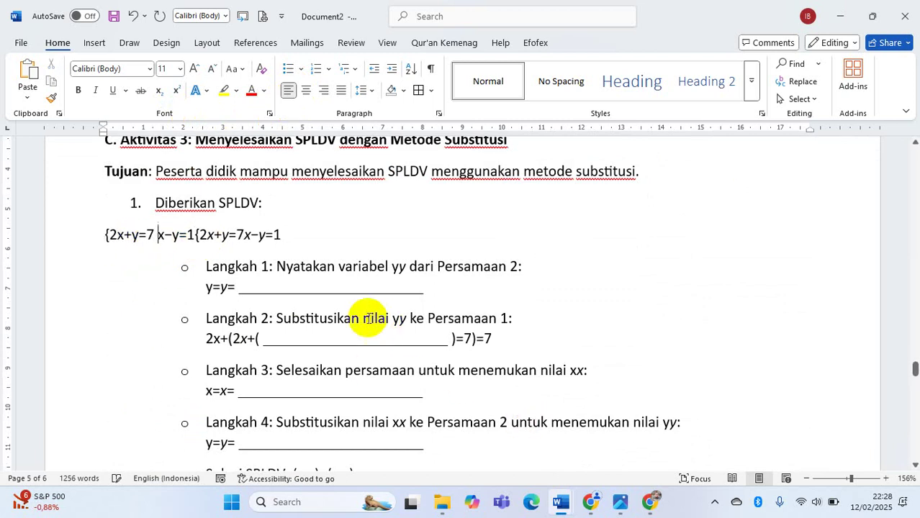
Step: Select question 1 of Aktivitas 1, from "Perhatikan masalah berikut!" to the Persamaan 2 line
{"action": "scroll", "coordinate": [359, 281], "scroll_direction": "up", "scroll_amount": 5}
{"action": "scroll", "coordinate": [289, 294], "scroll_direction": "up", "scroll_amount": 10}
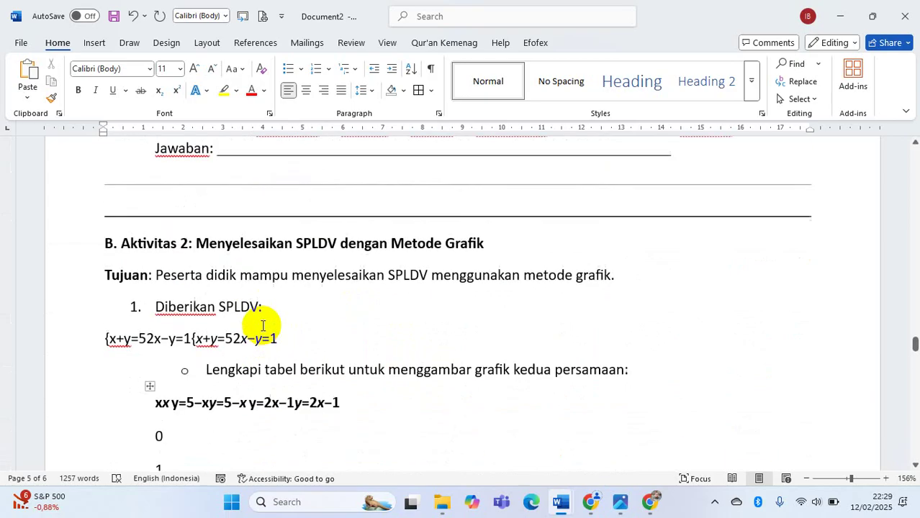
{"action": "left_click_drag", "start_coordinate": [478, 400], "coordinate": [195, 158]}
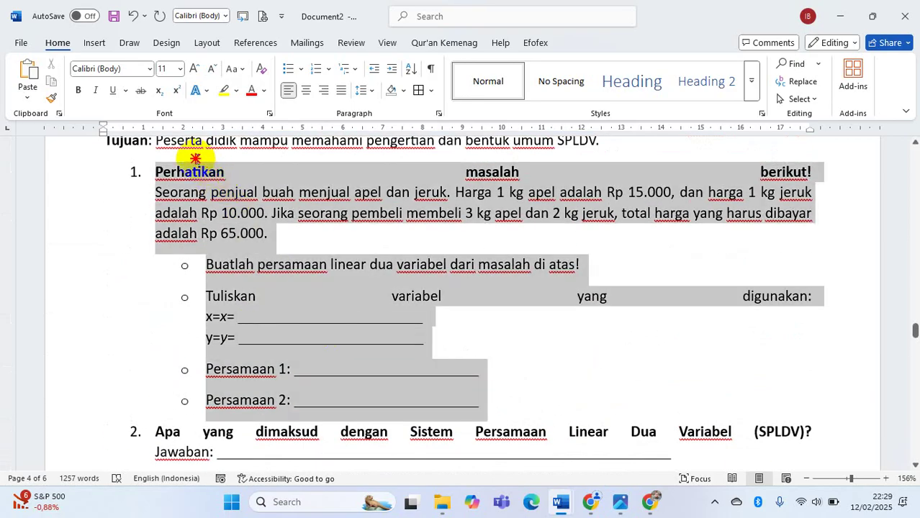
Step: Switch to the DeepSeek chat and review the generated LKPD from Petunjuk Umum through the activities to the scoring rubric
{"action": "left_click", "coordinate": [651, 500]}
{"action": "left_click", "coordinate": [532, 344]}
{"action": "scroll", "coordinate": [531, 344], "scroll_direction": "down", "scroll_amount": 10}
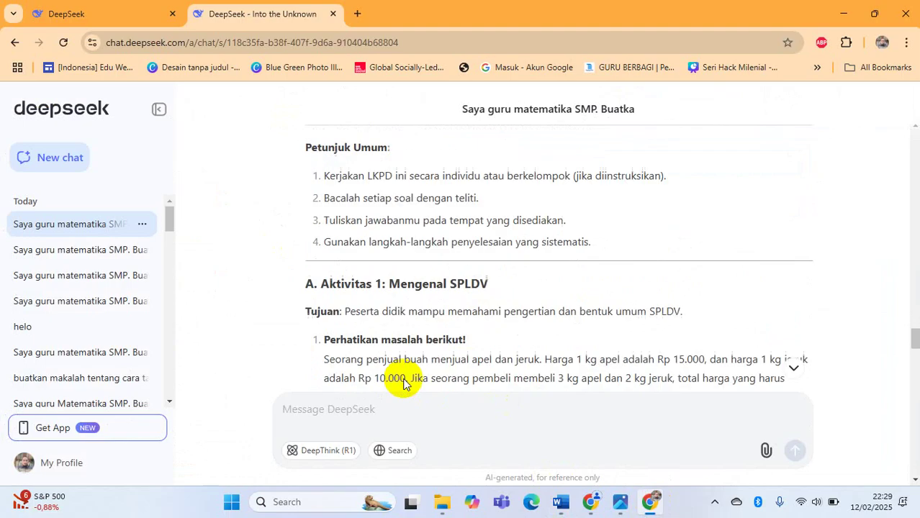
{"action": "scroll", "coordinate": [377, 279], "scroll_direction": "down", "scroll_amount": 6}
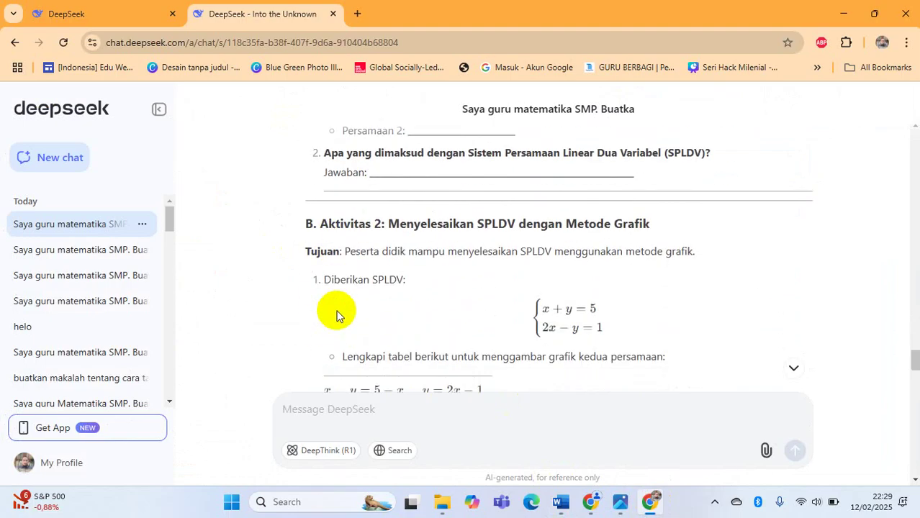
{"action": "scroll", "coordinate": [369, 301], "scroll_direction": "down", "scroll_amount": 5}
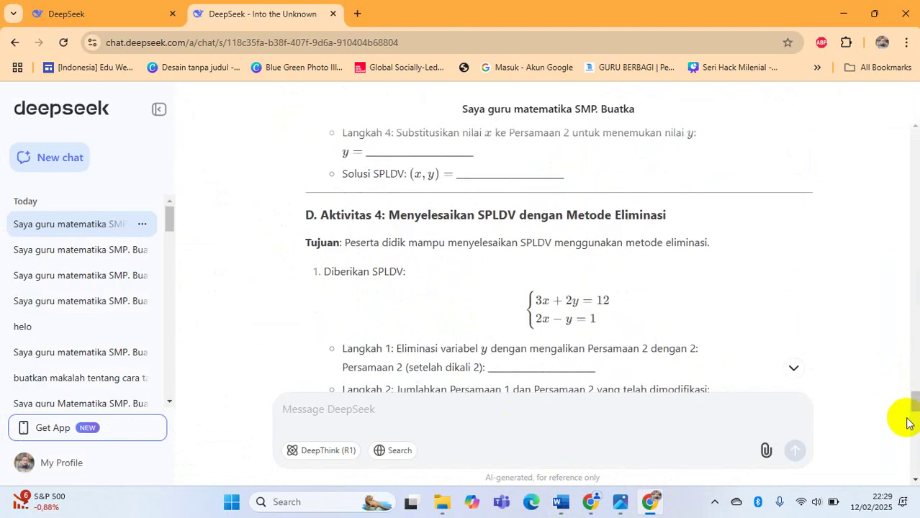
{"action": "left_click_drag", "start_coordinate": [914, 396], "coordinate": [912, 425]}
{"action": "scroll", "coordinate": [607, 294], "scroll_direction": "up", "scroll_amount": 5}
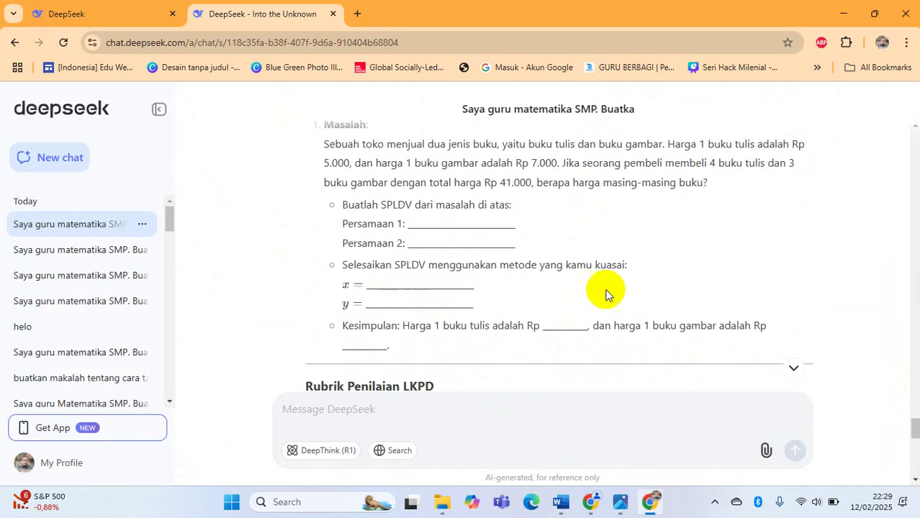
{"action": "scroll", "coordinate": [559, 254], "scroll_direction": "up", "scroll_amount": 2}
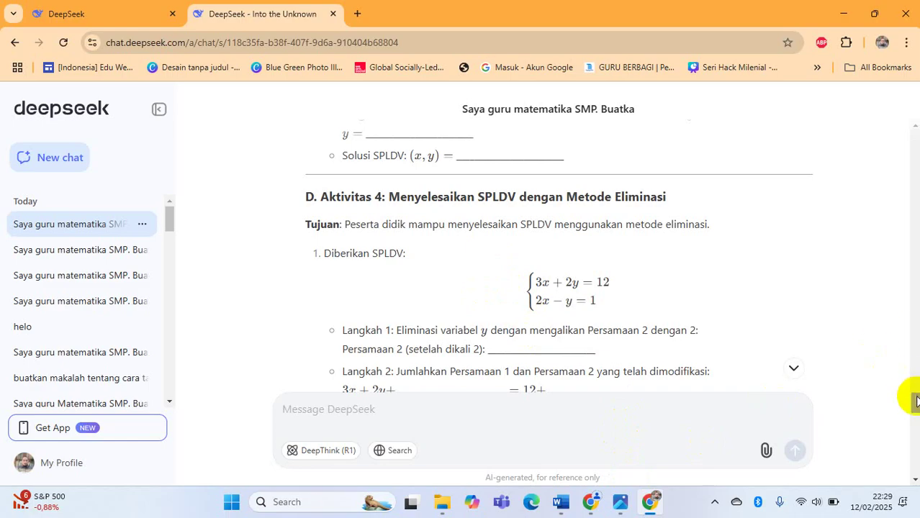
{"action": "left_click_drag", "start_coordinate": [914, 400], "coordinate": [908, 462]}
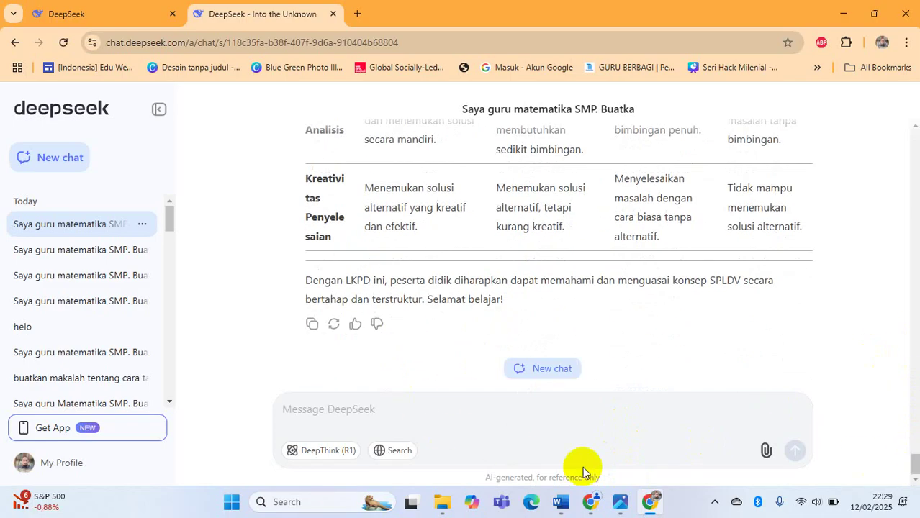
Step: In the KERANGKA MODUL Word document, append "lengkap kuncj jawabannya" to the orange assessment prompt ending in "asesmen sumatif"
{"action": "mouse_move", "coordinate": [565, 501]}
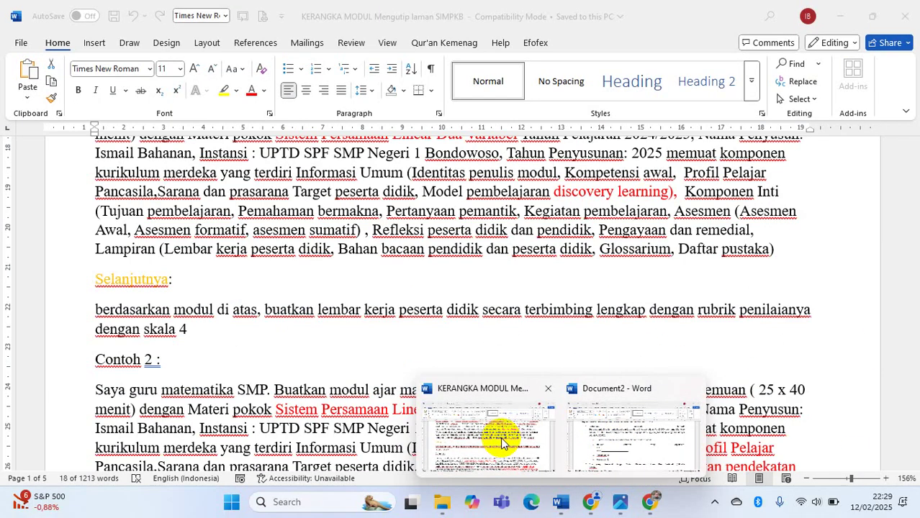
{"action": "left_click", "coordinate": [500, 437]}
{"action": "scroll", "coordinate": [232, 368], "scroll_direction": "down", "scroll_amount": 5}
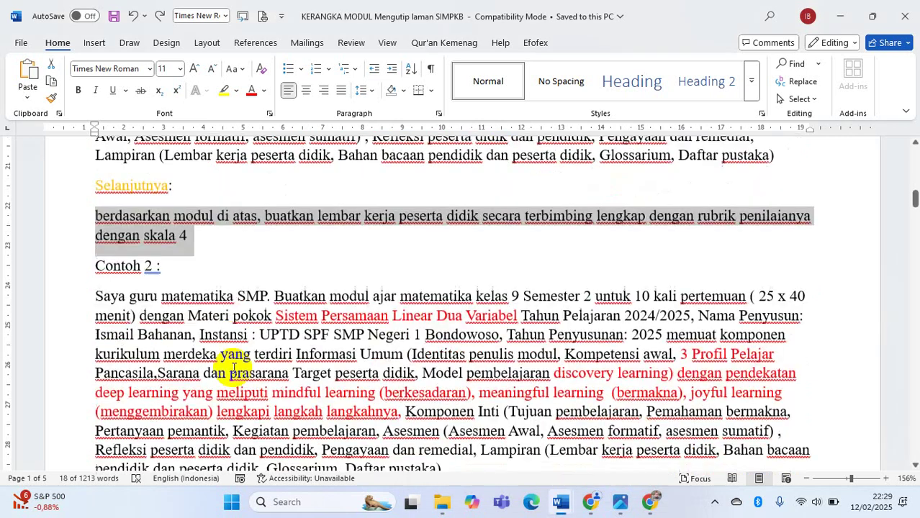
{"action": "scroll", "coordinate": [232, 368], "scroll_direction": "down", "scroll_amount": 8}
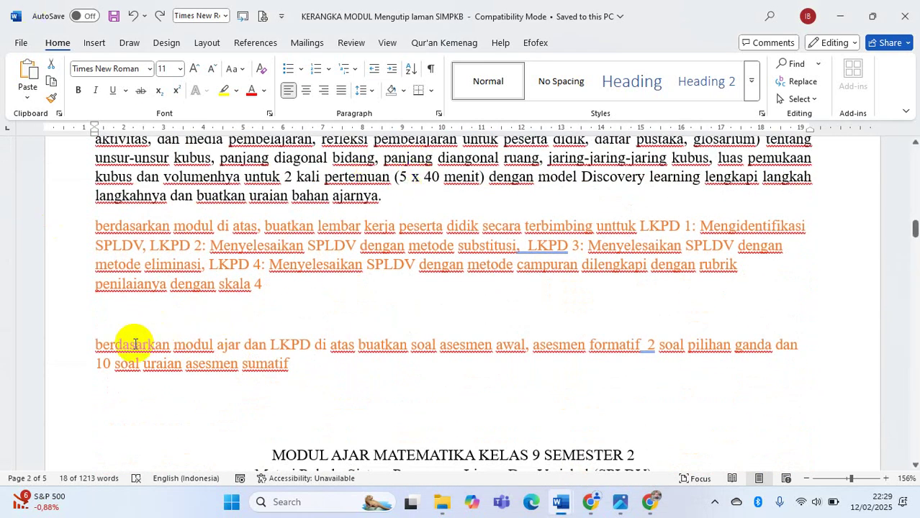
{"action": "left_click", "coordinate": [94, 350]}
{"action": "left_click_drag", "start_coordinate": [93, 350], "coordinate": [274, 361]}
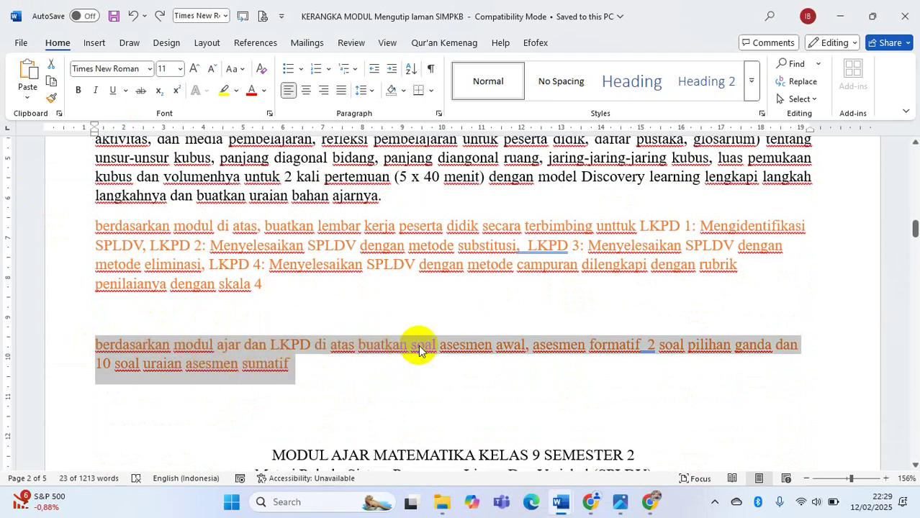
{"action": "left_click", "coordinate": [508, 349]}
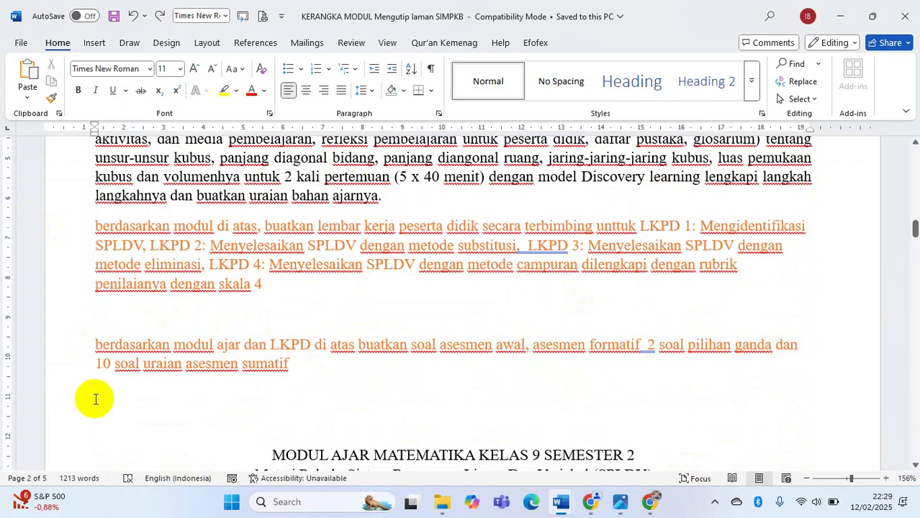
{"action": "left_click", "coordinate": [300, 367]}
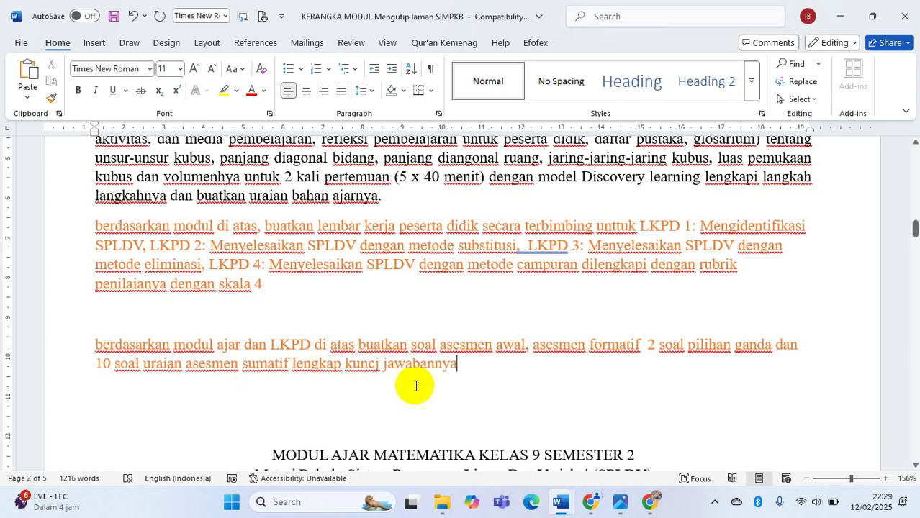
Step: Copy the complete assessment prompt and send it in the DeepSeek module conversation
{"action": "left_click_drag", "start_coordinate": [466, 366], "coordinate": [101, 345]}
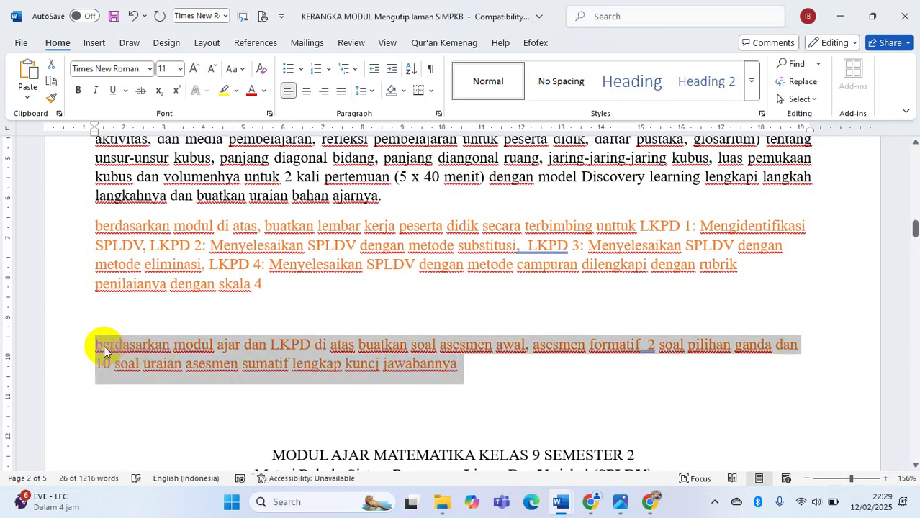
{"action": "left_click", "coordinate": [648, 502]}
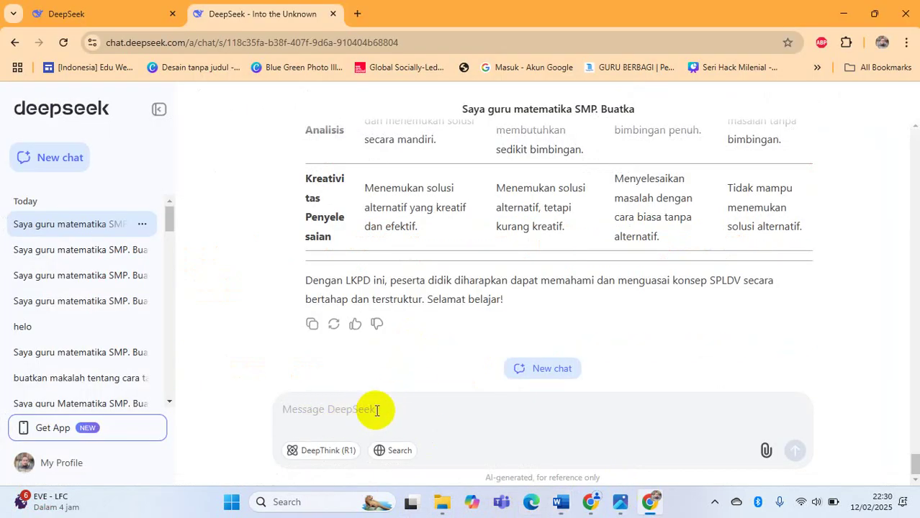
{"action": "type", "text": "berdasarkan modul ajar dan LKPD di atas buatkan soal asesmen awal, asesmen formatif  2 soal pilihan ganda dan 10 soal uraian asesmen sumatif lengkap kunci jawabannya"}
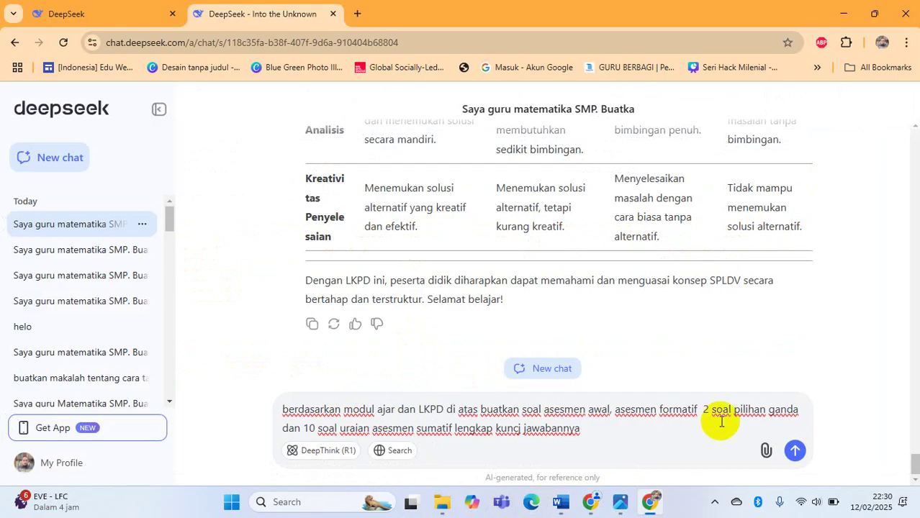
{"action": "left_click", "coordinate": [791, 452]}
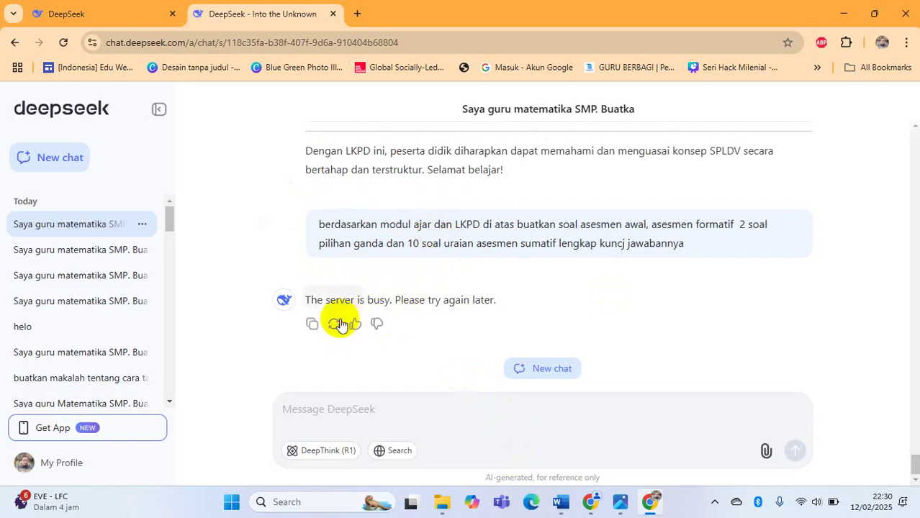
Step: Try to regenerate DeepSeek's reply to the assessment prompt
{"action": "left_click", "coordinate": [341, 325]}
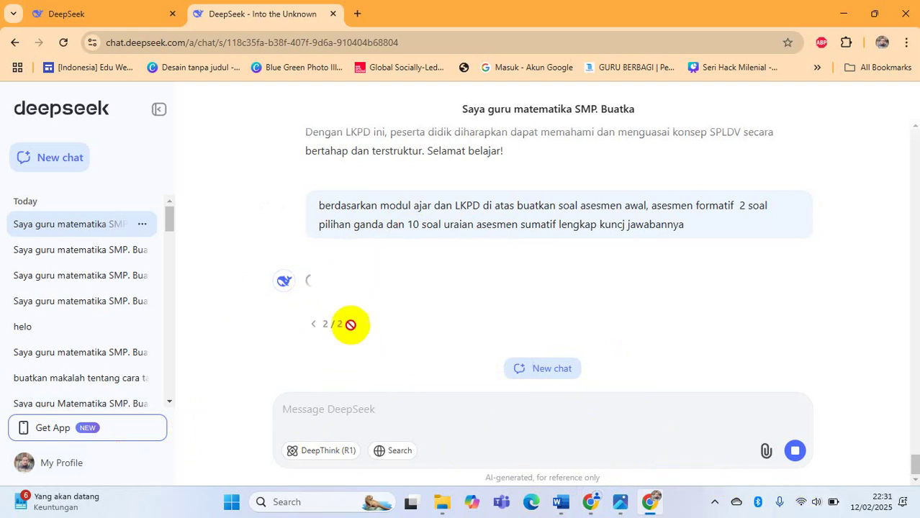
{"action": "scroll", "coordinate": [389, 256], "scroll_direction": "up", "scroll_amount": 2}
{"action": "scroll", "coordinate": [383, 274], "scroll_direction": "down", "scroll_amount": 2}
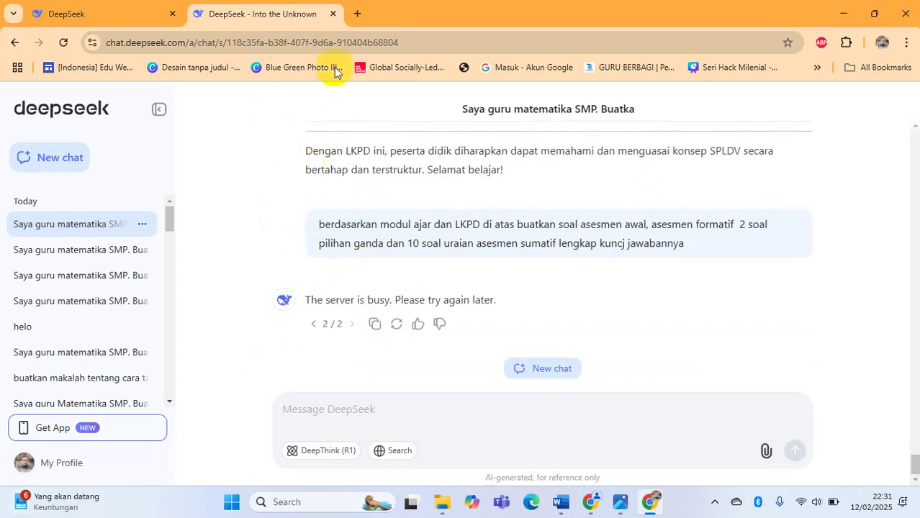
Step: Restart the DeepSeek chat from its reloaded home page and reopen the most recent mathematics module conversation
{"action": "left_click", "coordinate": [333, 14]}
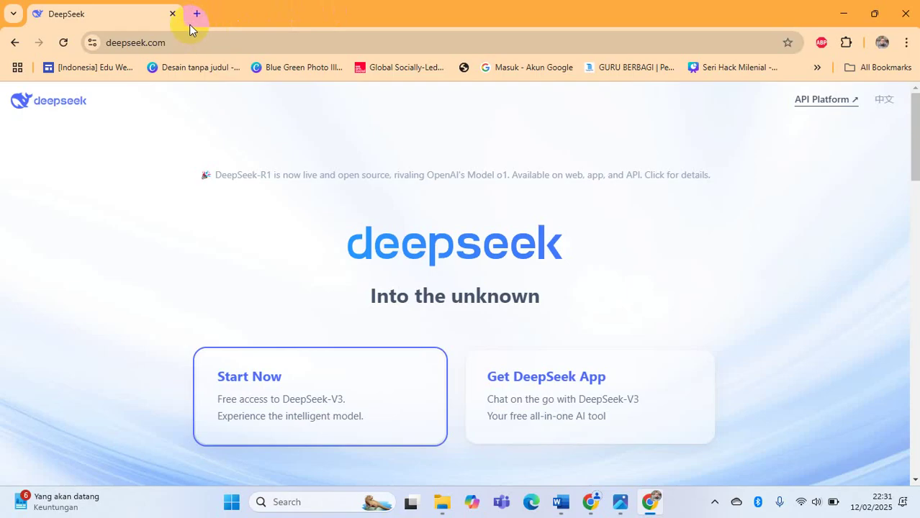
{"action": "left_click", "coordinate": [63, 43]}
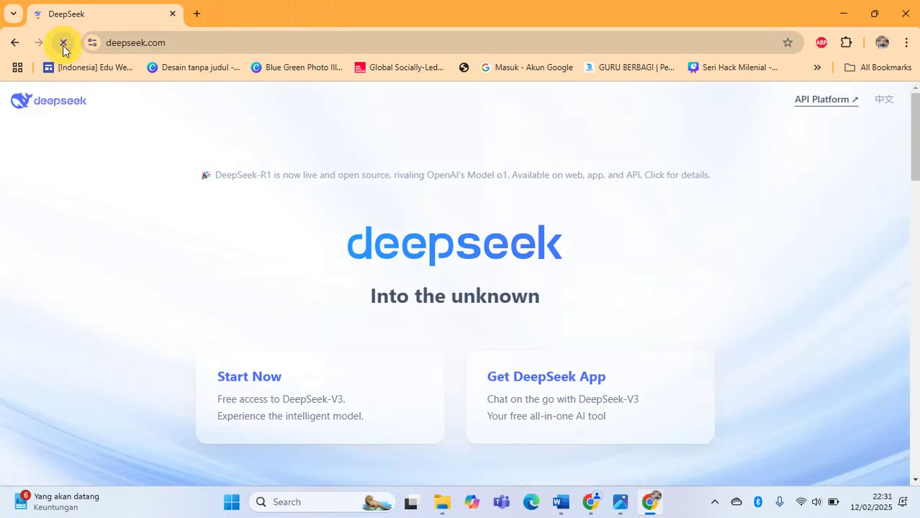
{"action": "left_click", "coordinate": [250, 377]}
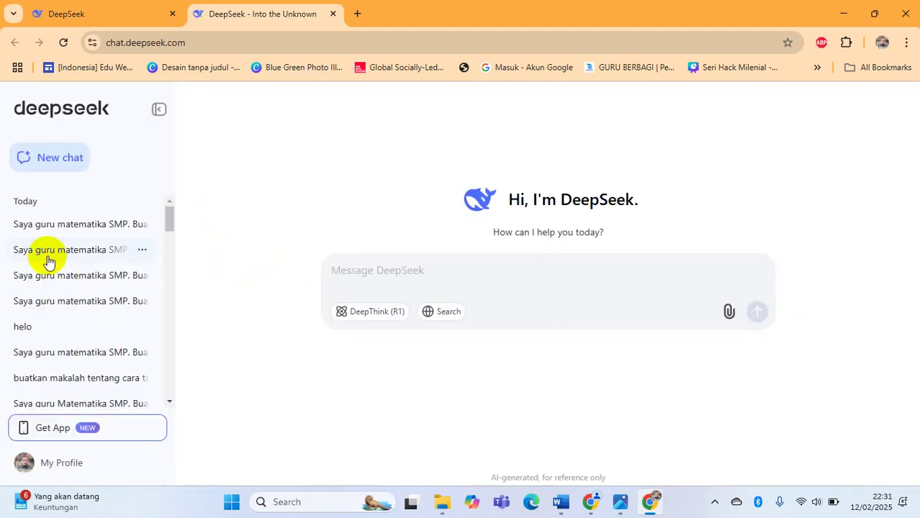
{"action": "left_click", "coordinate": [32, 227]}
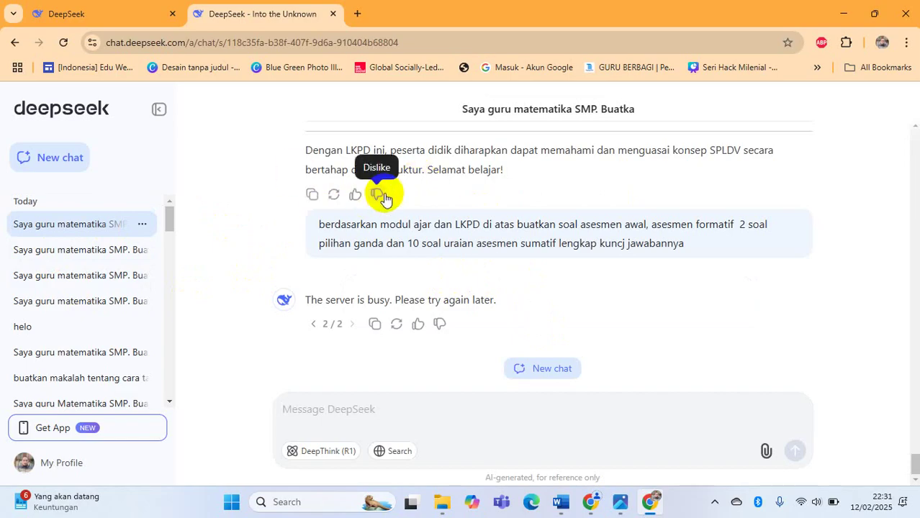
Step: Regenerate the assessment reply once more in the reopened conversation, and replace its tab with a fresh DeepSeek chat
{"action": "scroll", "coordinate": [425, 195], "scroll_direction": "up", "scroll_amount": 10}
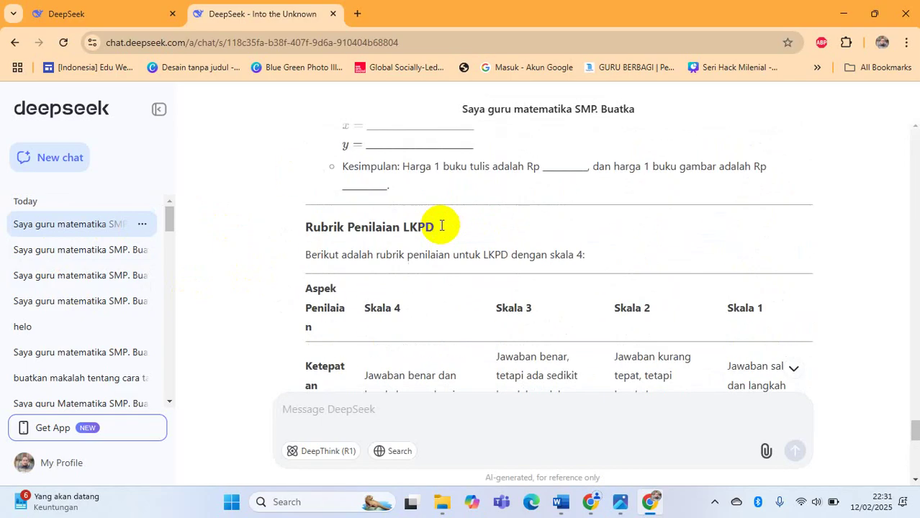
{"action": "scroll", "coordinate": [437, 226], "scroll_direction": "up", "scroll_amount": 4}
{"action": "scroll", "coordinate": [417, 288], "scroll_direction": "down", "scroll_amount": 15}
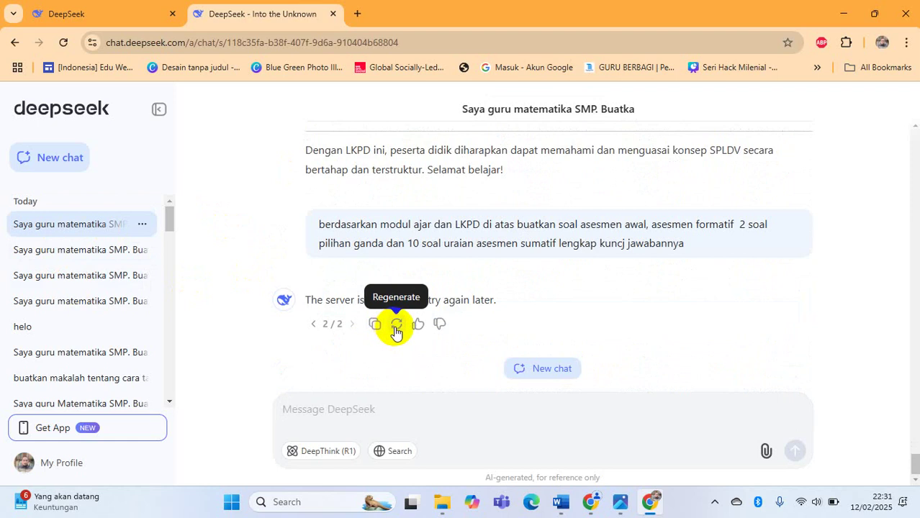
{"action": "left_click", "coordinate": [394, 326]}
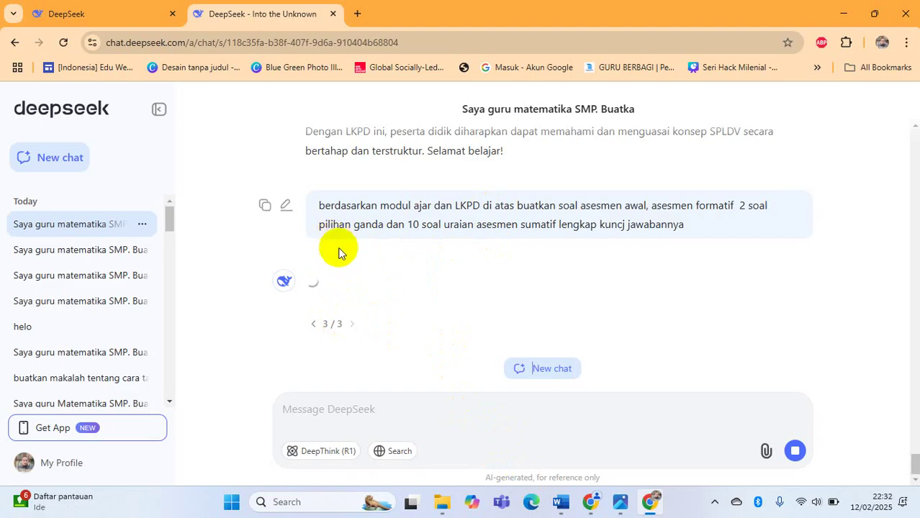
{"action": "left_click", "coordinate": [334, 14]}
{"action": "left_click", "coordinate": [253, 380]}
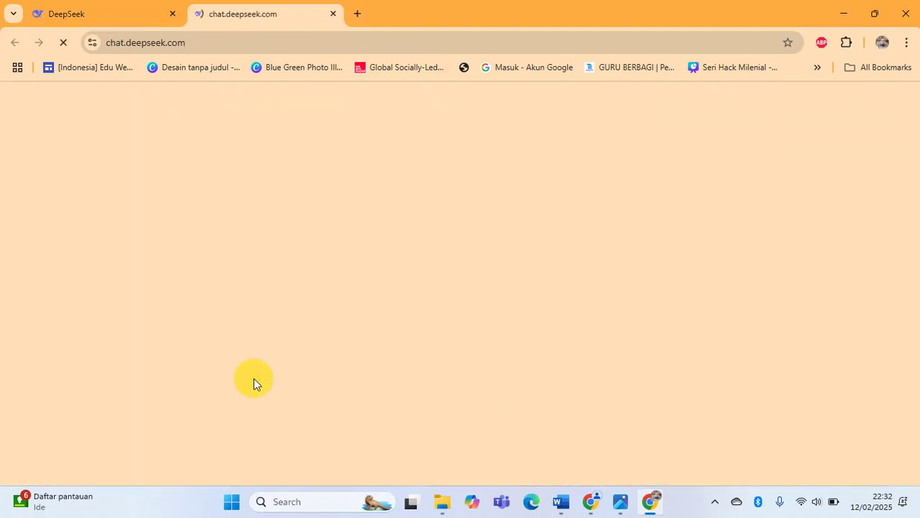
Step: Switch to the KERANGKA MODUL Word document and examine the Contoh 3 and Contoh 2 module prompts
{"action": "mouse_move", "coordinate": [615, 504]}
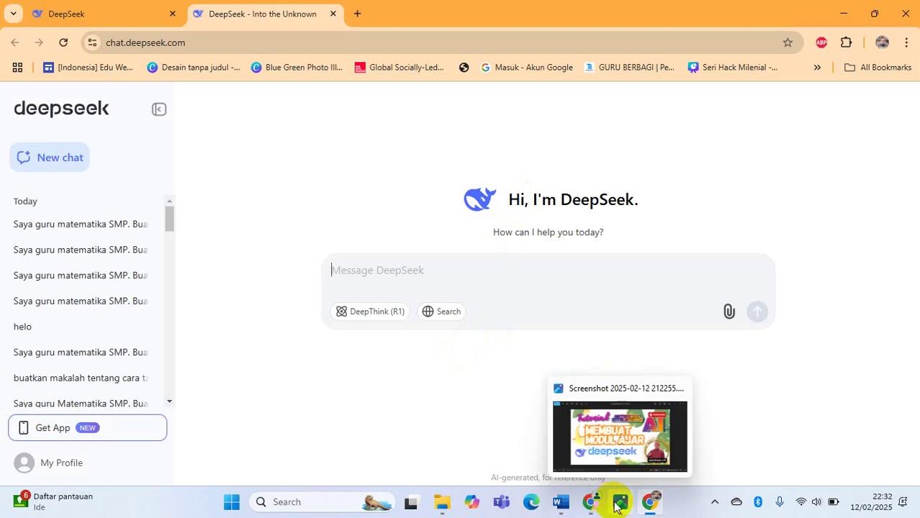
{"action": "left_click", "coordinate": [561, 503]}
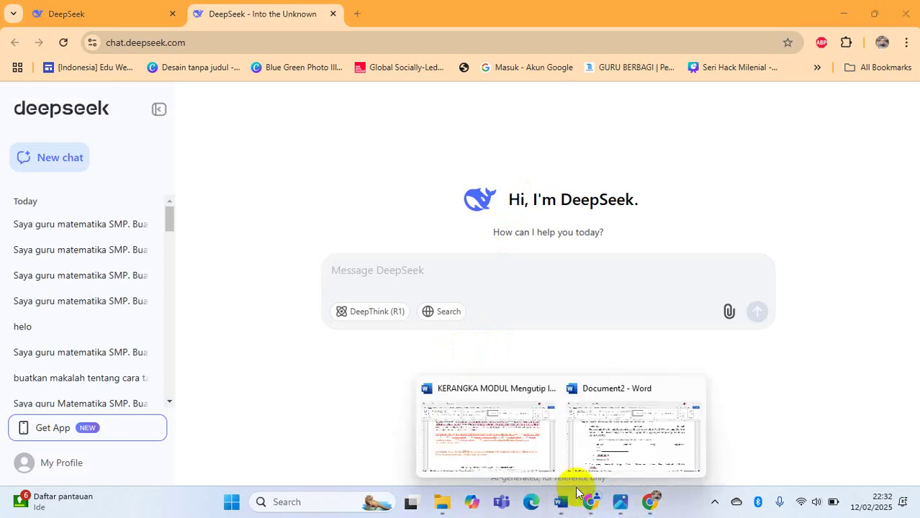
{"action": "left_click", "coordinate": [507, 429]}
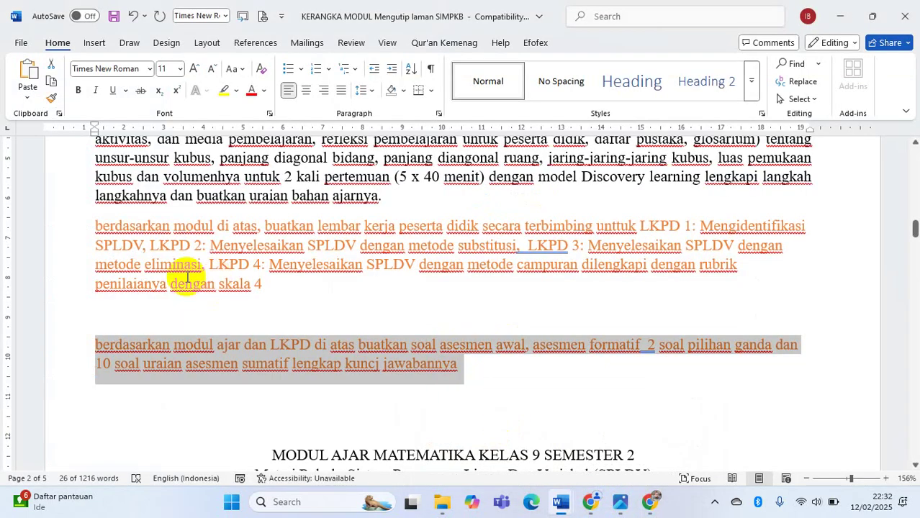
{"action": "scroll", "coordinate": [154, 263], "scroll_direction": "up", "scroll_amount": 2}
{"action": "scroll", "coordinate": [154, 264], "scroll_direction": "up", "scroll_amount": 4}
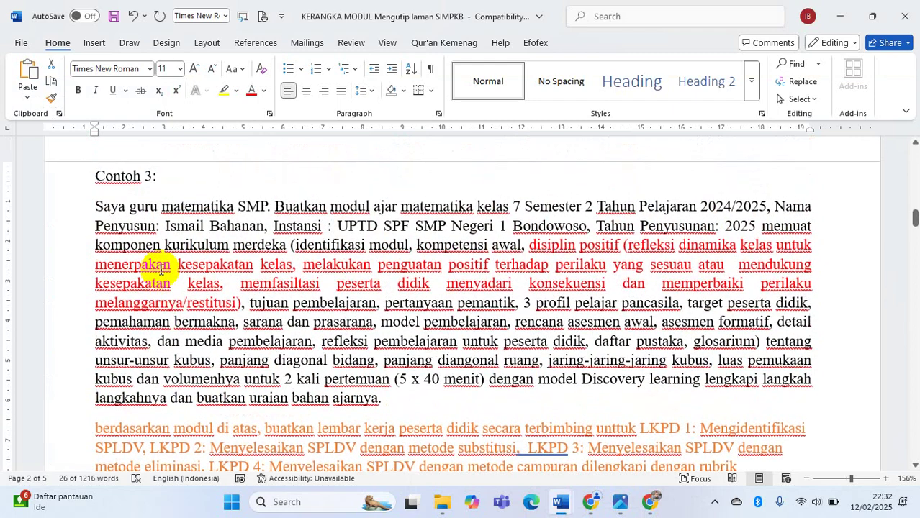
{"action": "scroll", "coordinate": [303, 251], "scroll_direction": "down", "scroll_amount": 2}
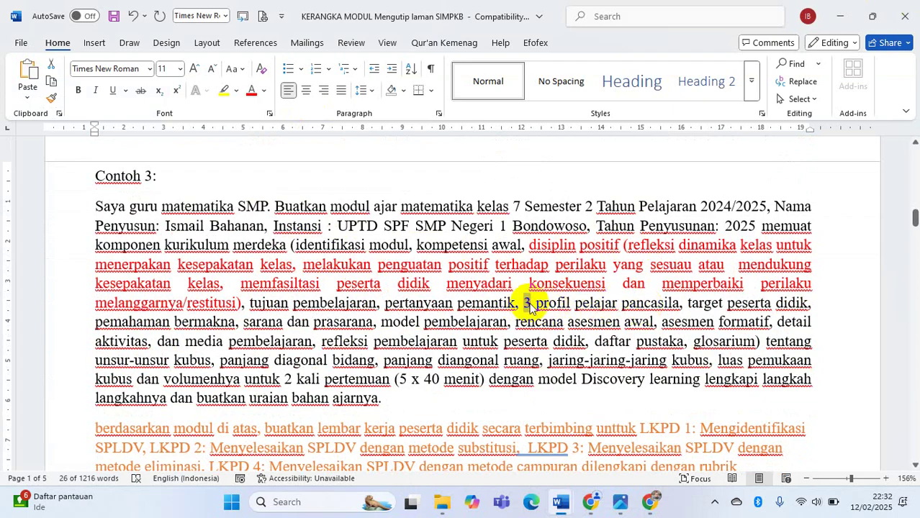
{"action": "scroll", "coordinate": [531, 307], "scroll_direction": "down", "scroll_amount": 1}
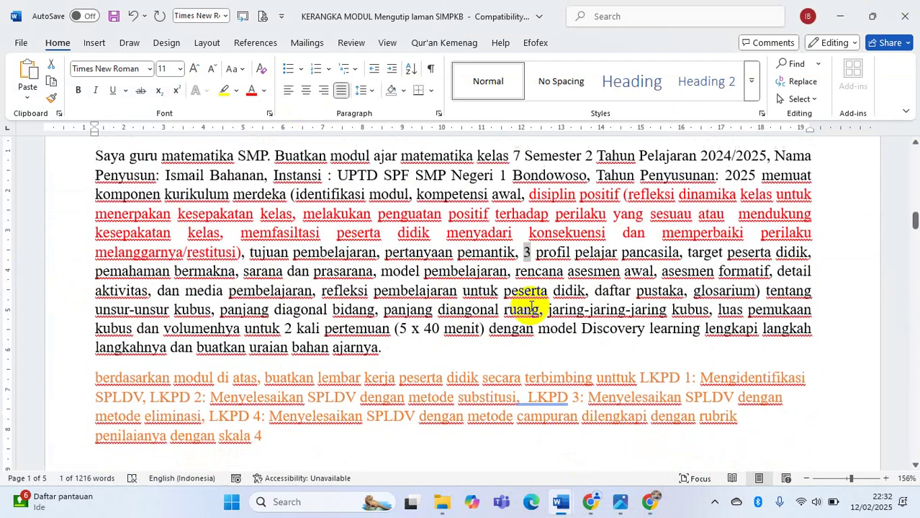
{"action": "left_click", "coordinate": [499, 309]}
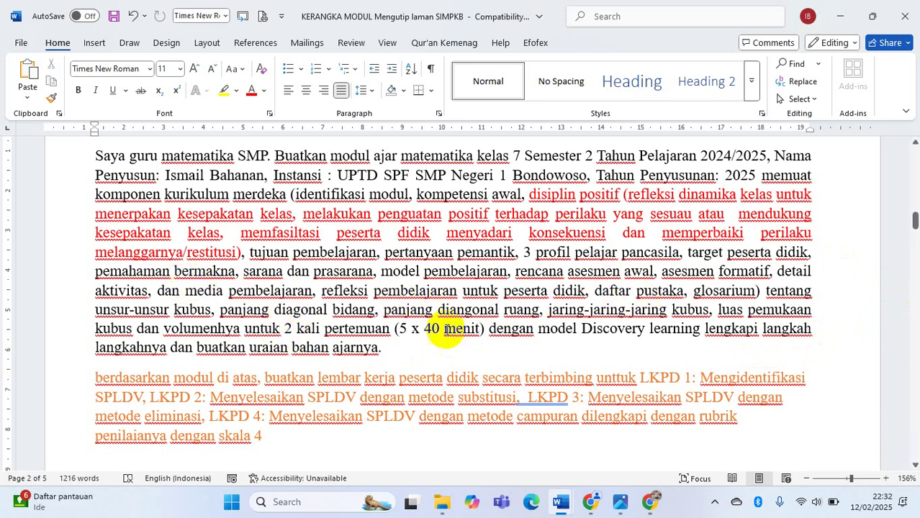
{"action": "scroll", "coordinate": [560, 311], "scroll_direction": "up", "scroll_amount": 10}
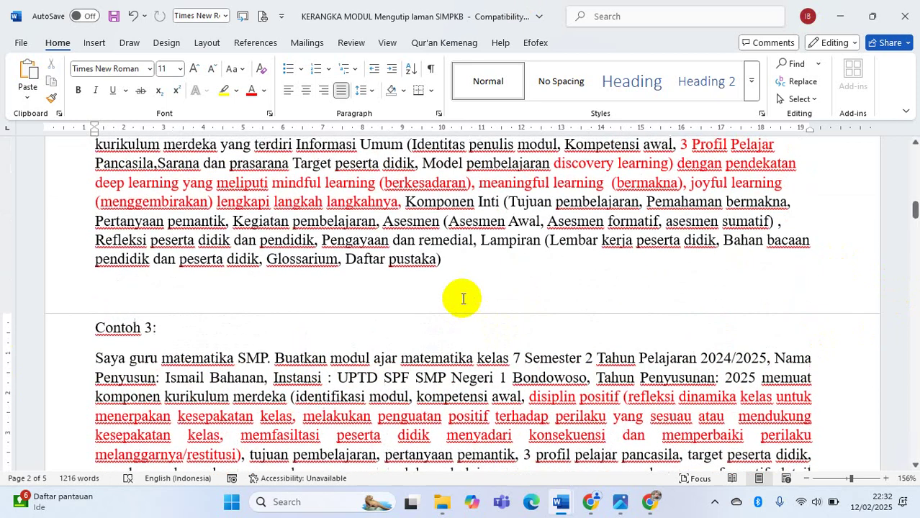
{"action": "scroll", "coordinate": [513, 252], "scroll_direction": "up", "scroll_amount": 4}
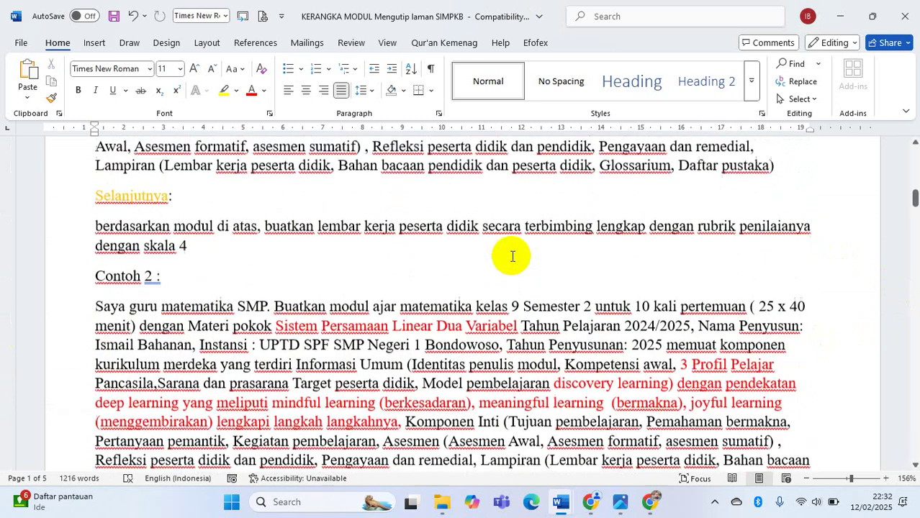
Step: Copy the red deep learning approach phrase from the Contoh 2 prompt and insert it after "glosarium)" in the Contoh 3 prompt
{"action": "scroll", "coordinate": [512, 255], "scroll_direction": "down", "scroll_amount": 15}
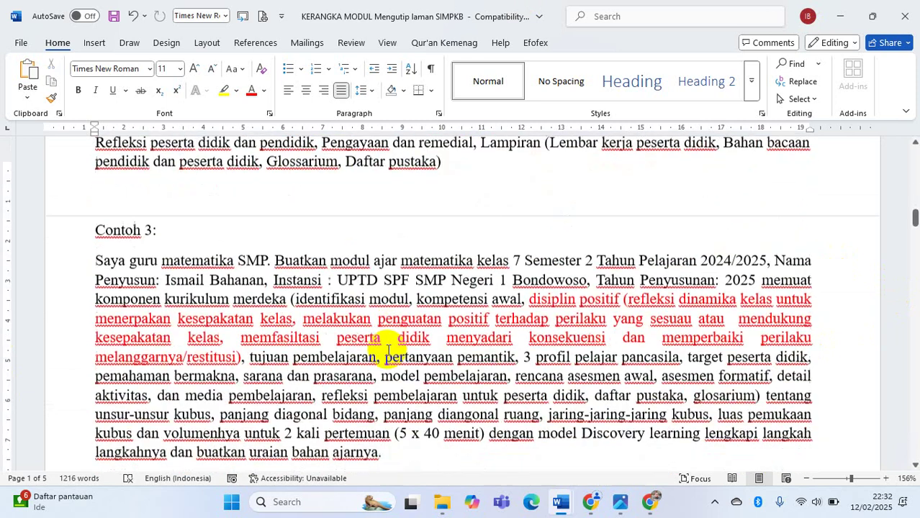
{"action": "scroll", "coordinate": [394, 348], "scroll_direction": "up", "scroll_amount": 1}
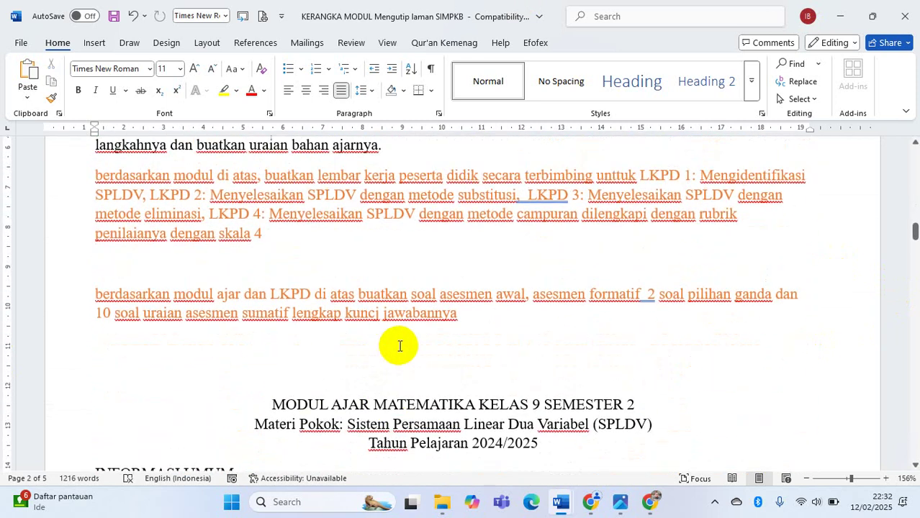
{"action": "scroll", "coordinate": [399, 346], "scroll_direction": "up", "scroll_amount": 2}
{"action": "scroll", "coordinate": [314, 419], "scroll_direction": "up", "scroll_amount": 7}
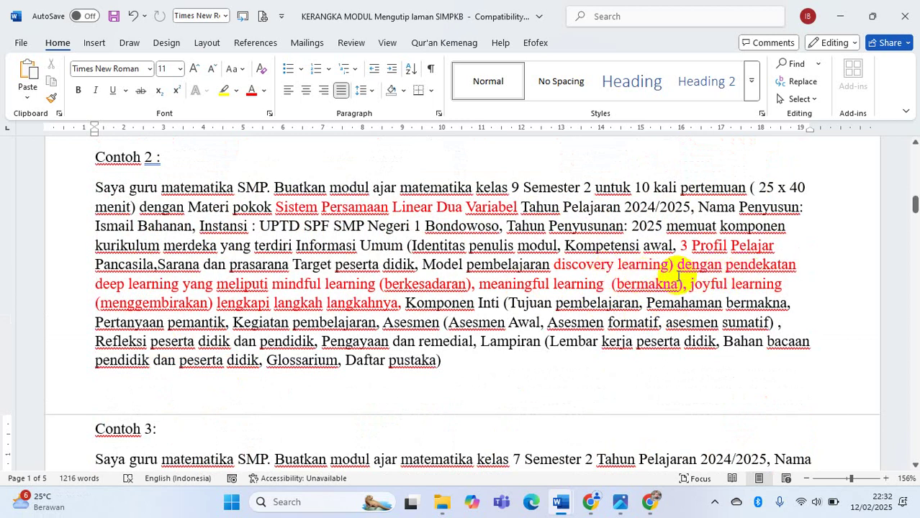
{"action": "left_click_drag", "start_coordinate": [677, 272], "coordinate": [406, 314]}
{"action": "key", "text": "ctrl+c"}
{"action": "scroll", "coordinate": [308, 387], "scroll_direction": "down", "scroll_amount": 5}
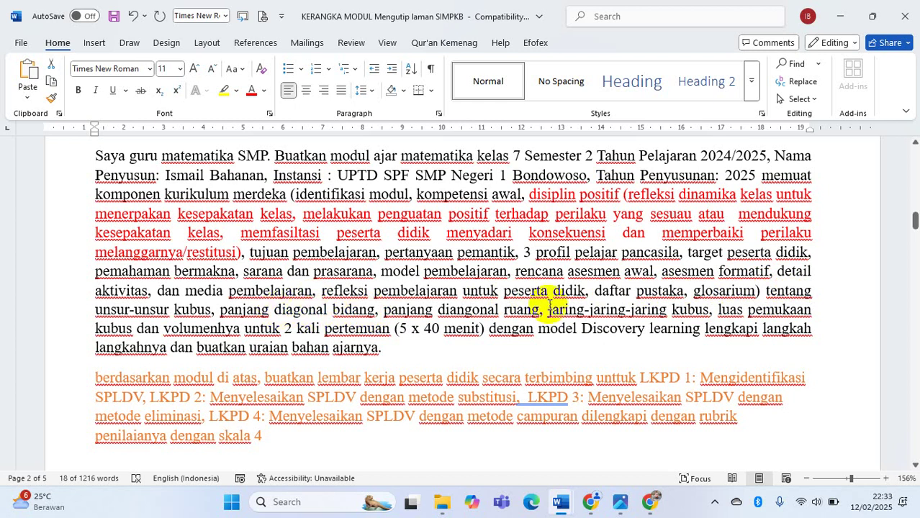
{"action": "left_click", "coordinate": [761, 291]}
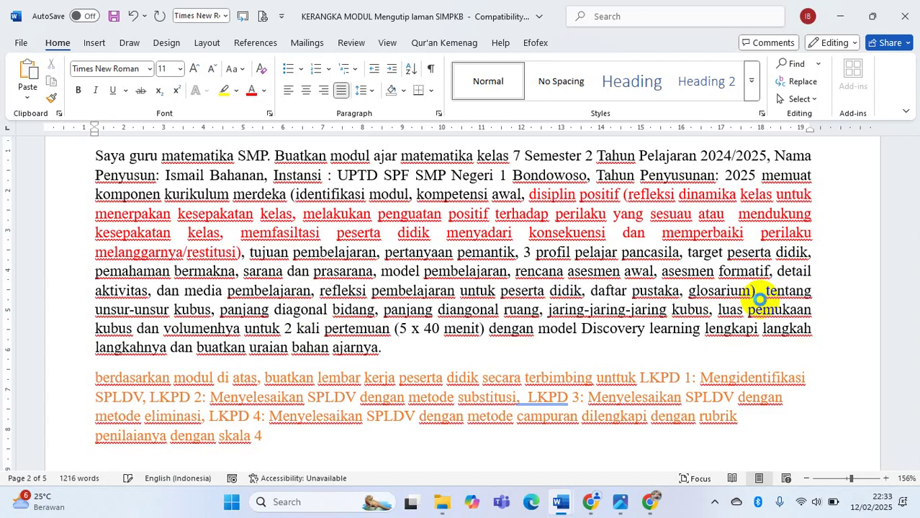
{"action": "key", "text": "ctrl+v"}
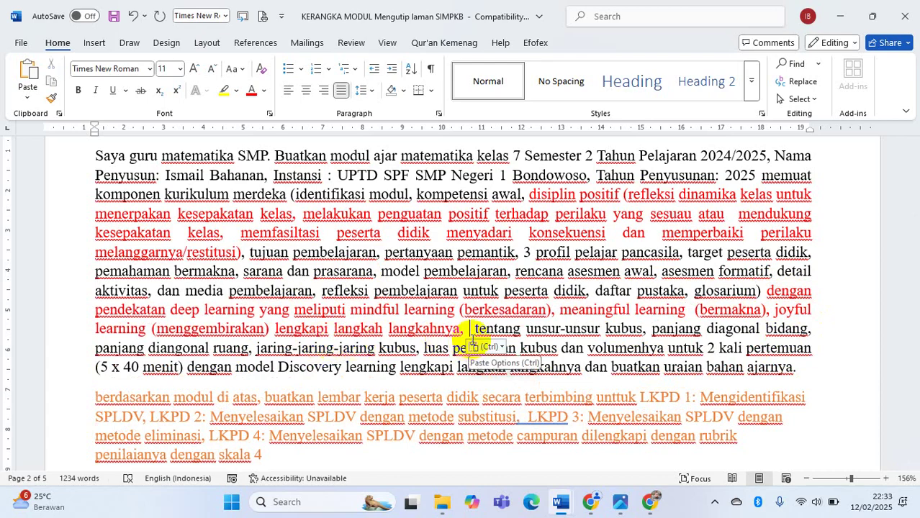
{"action": "key", "text": "BackSpace"}
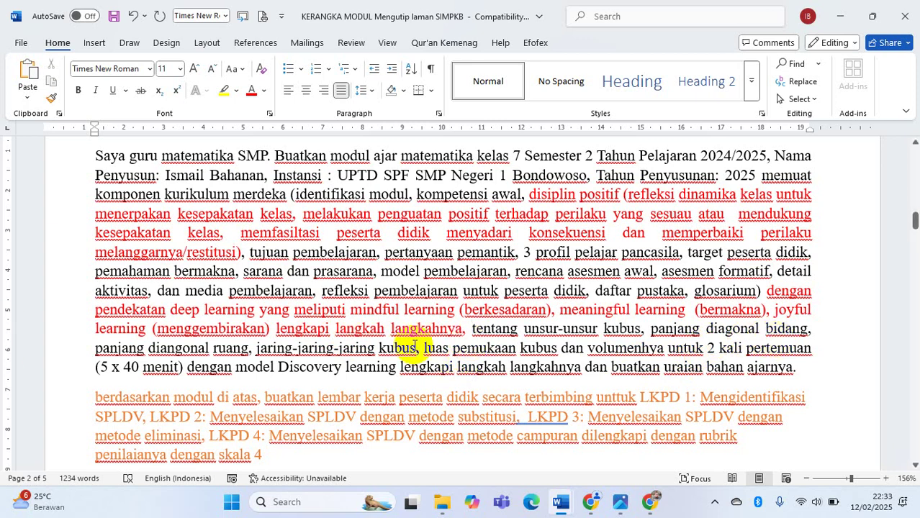
Step: Copy the whole black-and-red Contoh 3 module prompt and switch to DeepSeek in Chrome
{"action": "scroll", "coordinate": [87, 223], "scroll_direction": "up", "scroll_amount": 1}
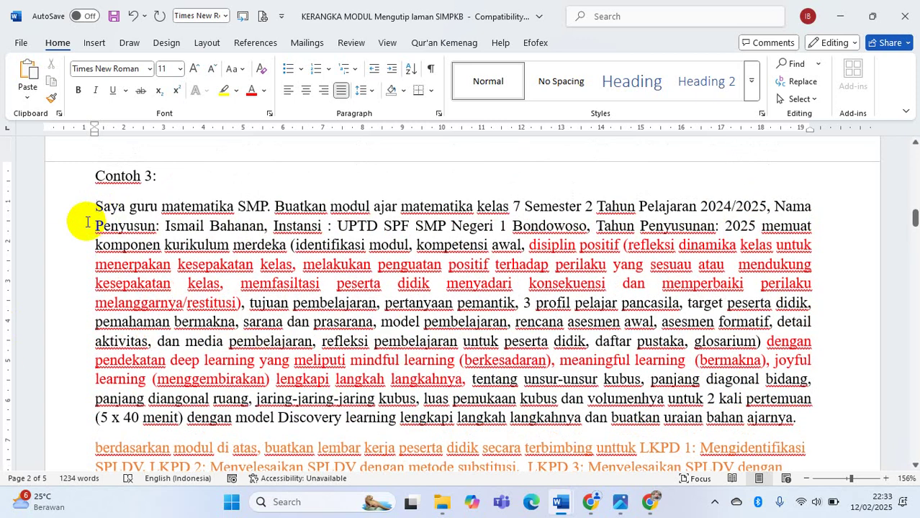
{"action": "left_click_drag", "start_coordinate": [94, 210], "coordinate": [799, 421]}
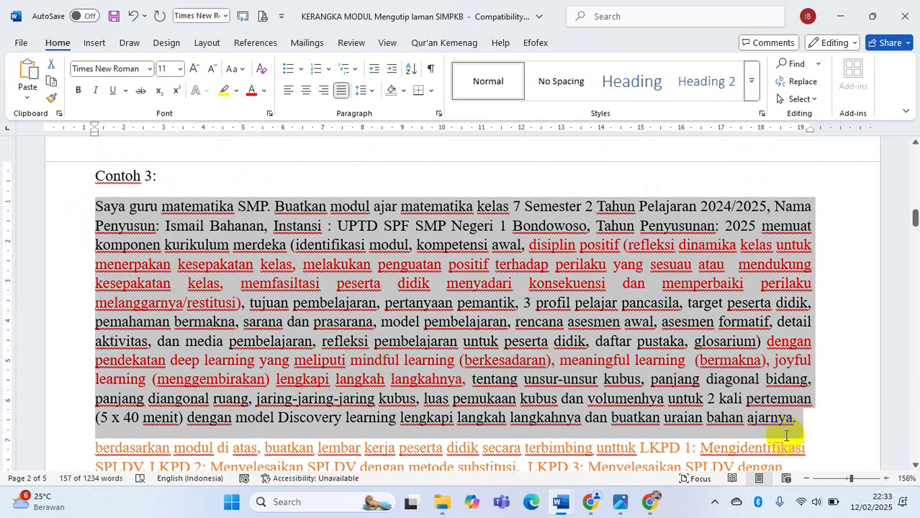
{"action": "mouse_move", "coordinate": [619, 502]}
{"action": "left_click", "coordinate": [649, 496]}
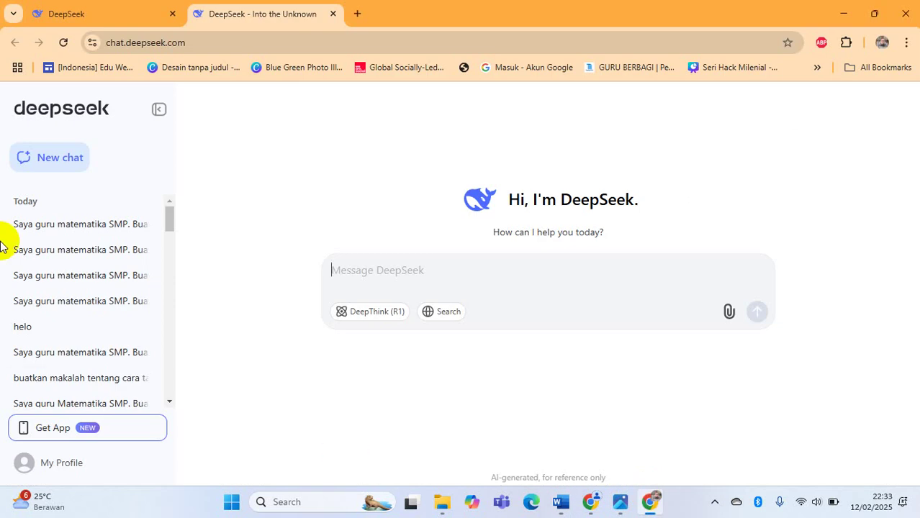
Step: Replace the open DeepSeek tabs with a fresh chat started from deepseek.com and send the copied Contoh 3 prompt
{"action": "left_click", "coordinate": [357, 12]}
{"action": "left_click", "coordinate": [333, 14]}
{"action": "left_click", "coordinate": [172, 13]}
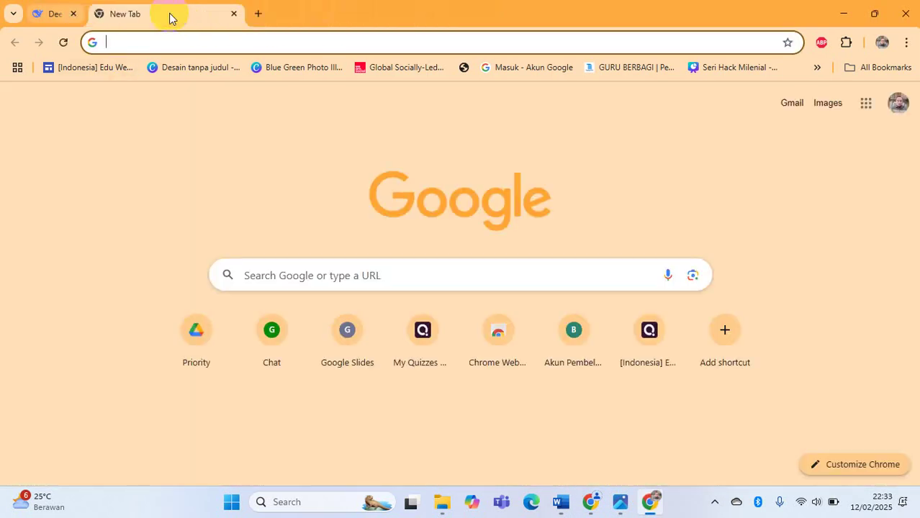
{"action": "type", "text": "dee"}
{"action": "key", "text": "Return"}
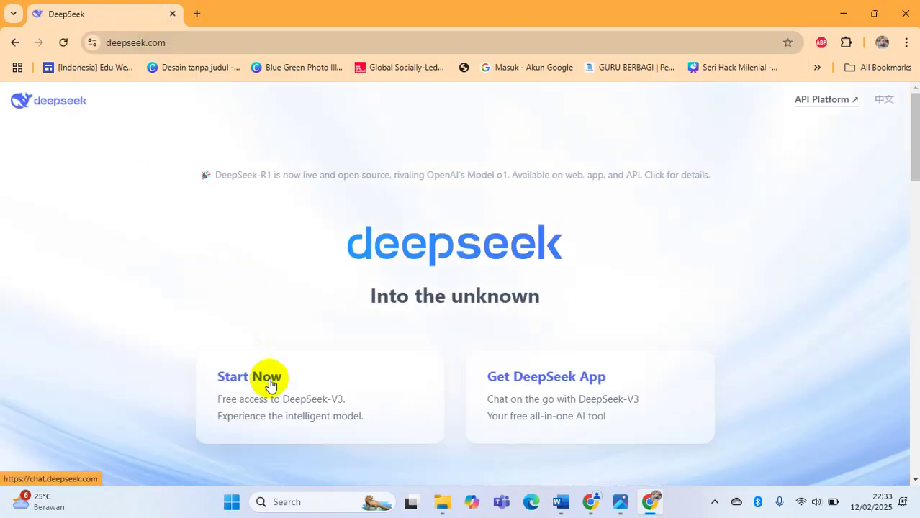
{"action": "left_click", "coordinate": [268, 380]}
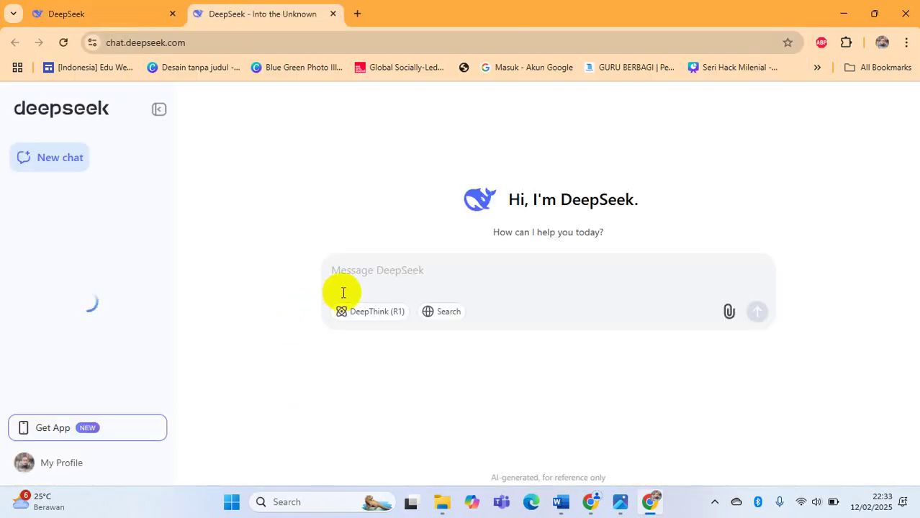
{"action": "key", "text": "ctrl+v"}
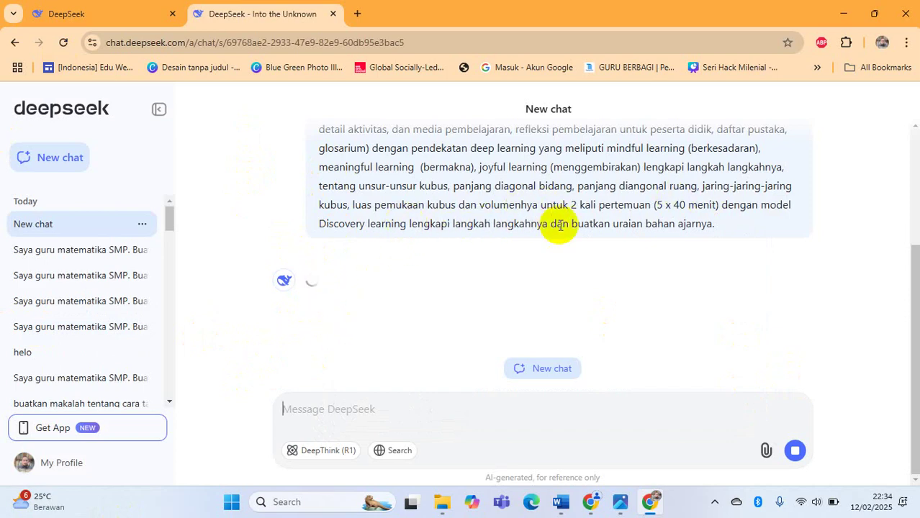
{"action": "scroll", "coordinate": [469, 205], "scroll_direction": "up", "scroll_amount": 3}
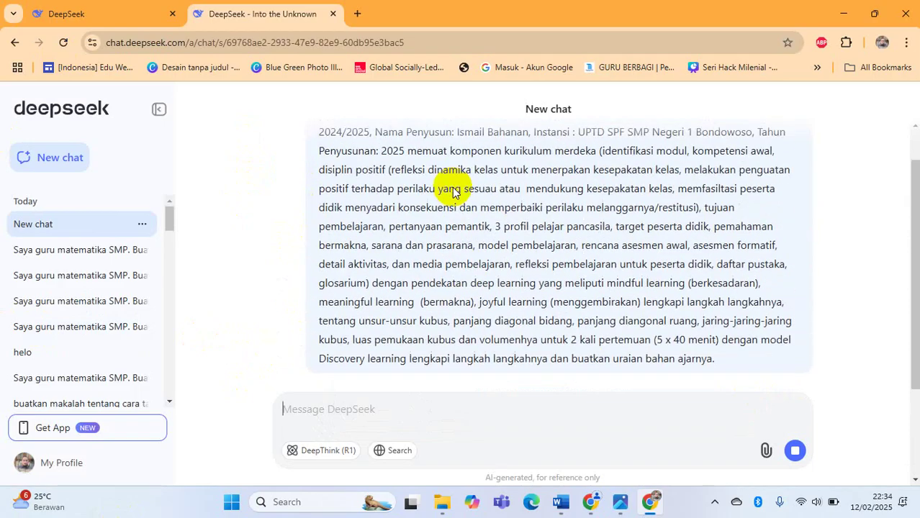
{"action": "scroll", "coordinate": [339, 229], "scroll_direction": "down", "scroll_amount": 3}
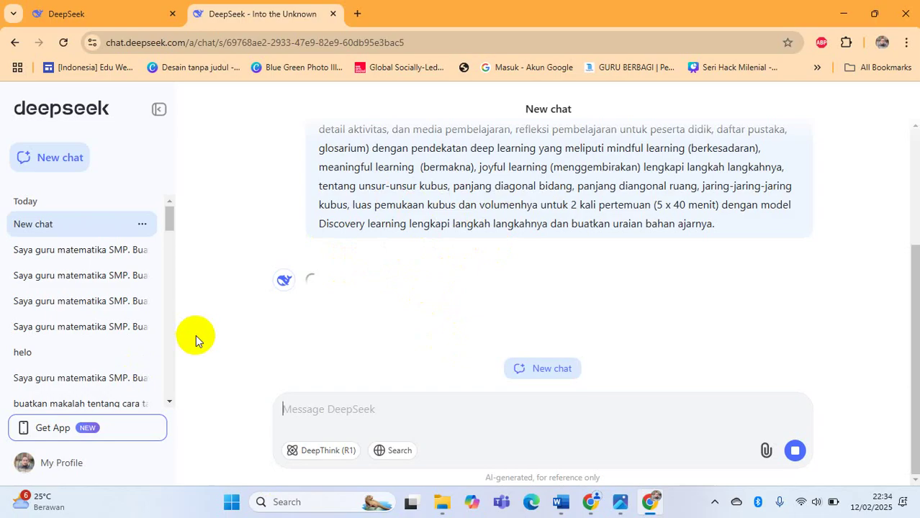
Step: Open Gemini in a new tab and paste the Contoh 3 module prompt into its message field
{"action": "left_click", "coordinate": [744, 21]}
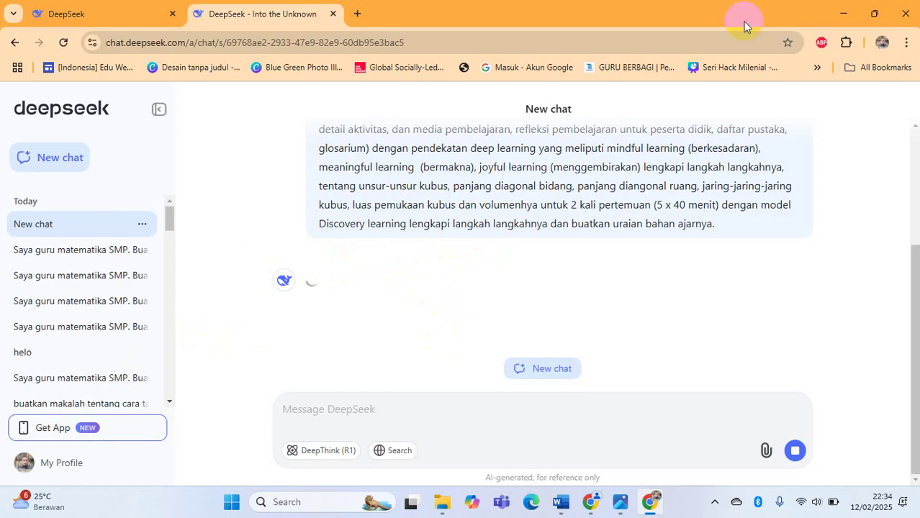
{"action": "left_click", "coordinate": [356, 21]}
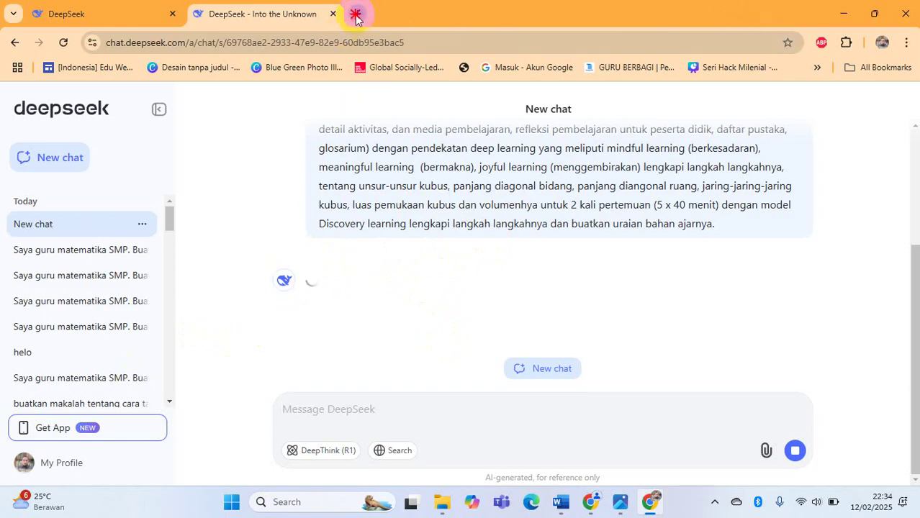
{"action": "type", "text": "gemini"}
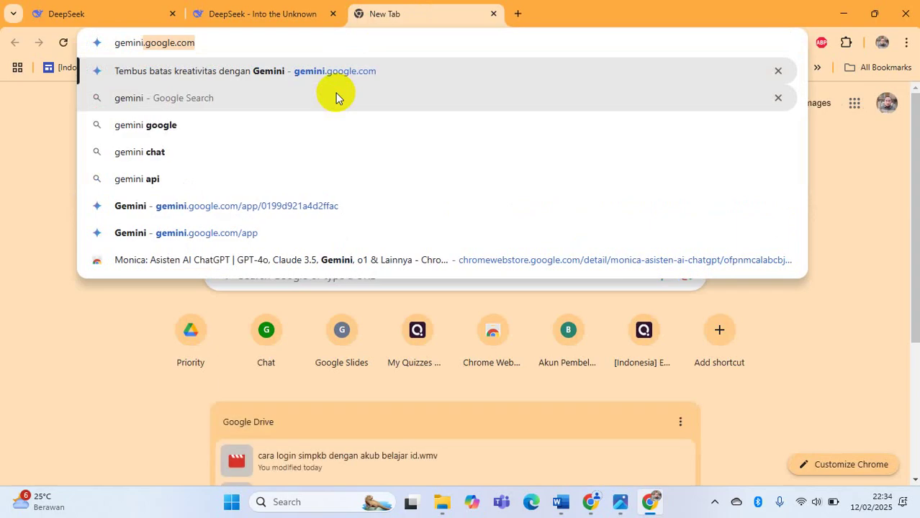
{"action": "key", "text": "Return"}
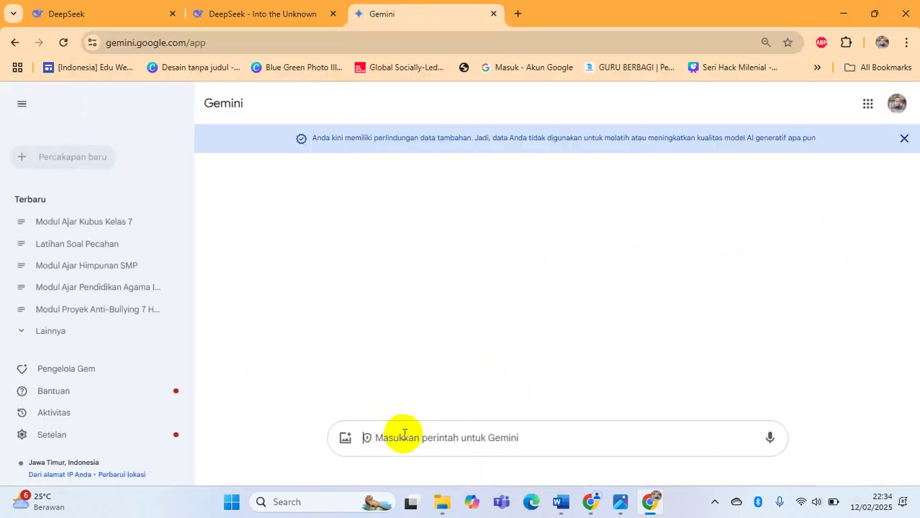
{"action": "type", "text": "deep learning yang meliputi mindful learning (berkesadaran), meaningful learning (bermakna), joyful learning (menggembirakan) lengkapi langkah langkahnya, tentang unsur-unsur kubus, panjang diagonal bidang, panjang diagonal ruang, jaring-jaring-jaring kubus, luas pemukaan kubus dan volumenhya untuk 2 kali pertemuan (5 x 40 menit) dengan model Discovery learning lengkapi langkah langkahnya dan buatkan uraian bahan ajarnya."}
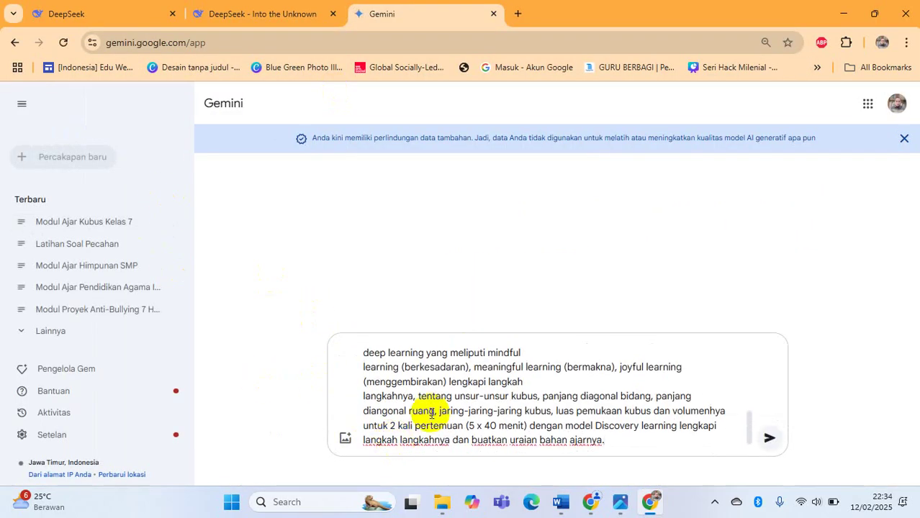
Step: Remove the stray line breaks in the Gemini prompt from "Buatkan modul ajar" through "mendukung kesepakatan kelas"
{"action": "scroll", "coordinate": [463, 379], "scroll_direction": "up", "scroll_amount": 3}
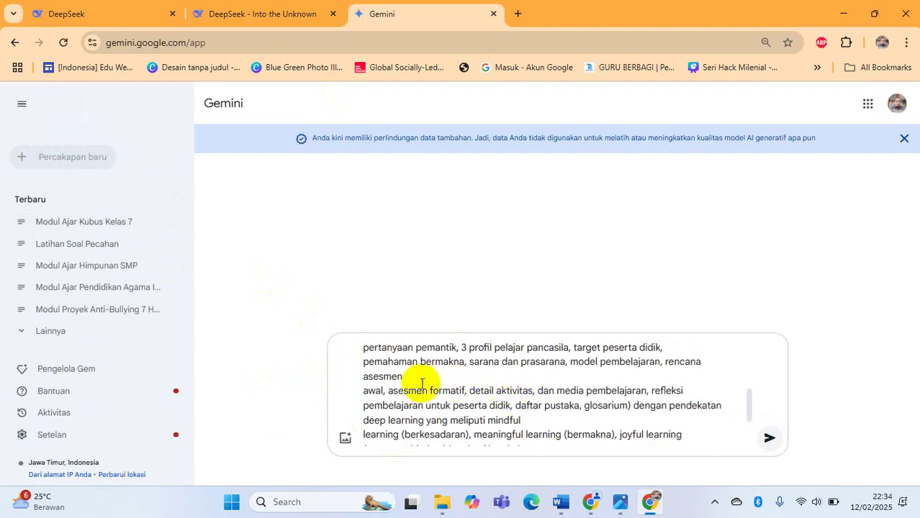
{"action": "scroll", "coordinate": [418, 382], "scroll_direction": "up", "scroll_amount": 5}
{"action": "scroll", "coordinate": [457, 388], "scroll_direction": "up", "scroll_amount": 1}
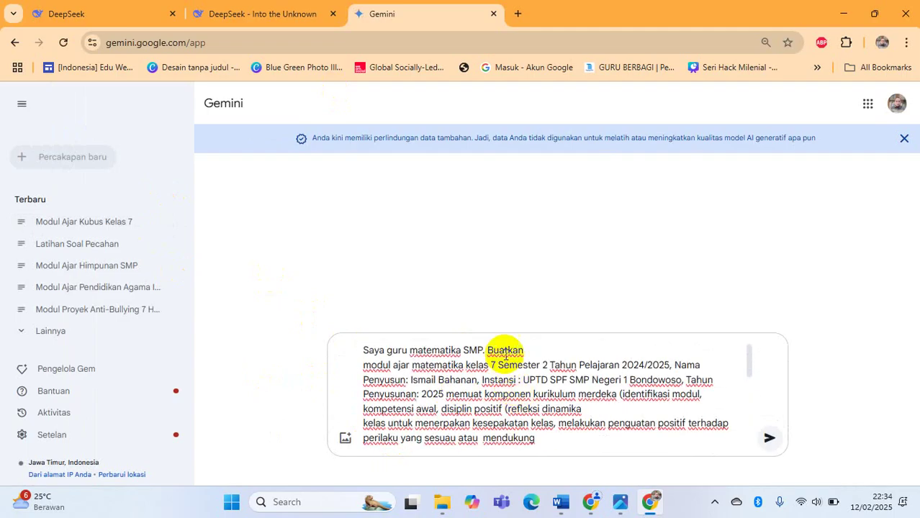
{"action": "left_click", "coordinate": [529, 352]}
{"action": "key", "text": "Delete"}
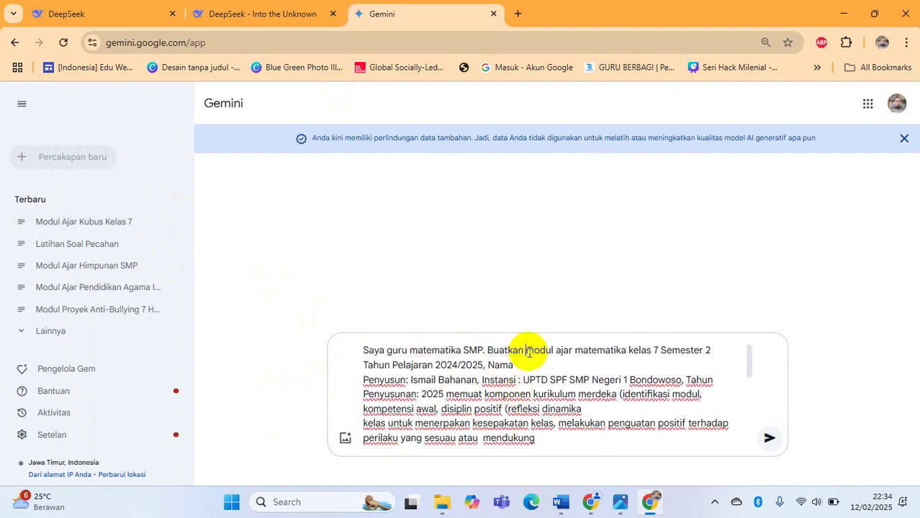
{"action": "left_click", "coordinate": [530, 368]}
{"action": "key", "text": "Delete"}
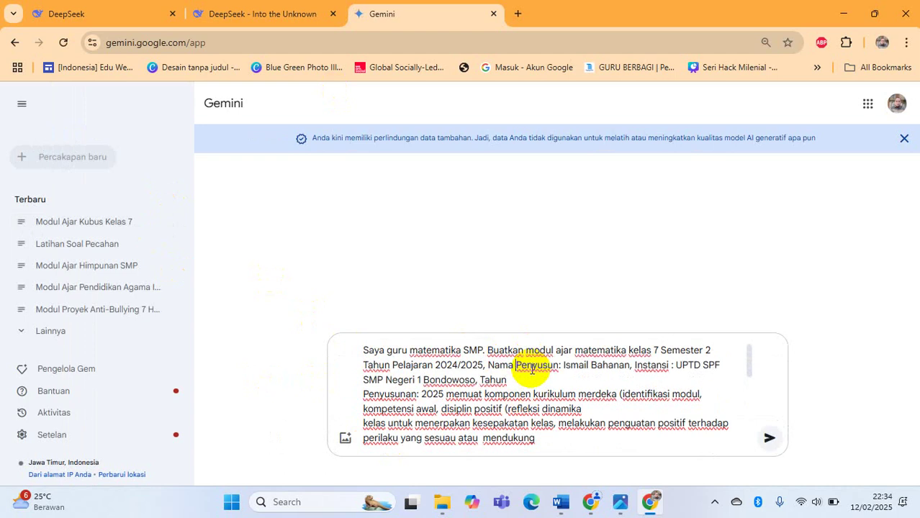
{"action": "left_click", "coordinate": [507, 380]}
{"action": "key", "text": "Delete"}
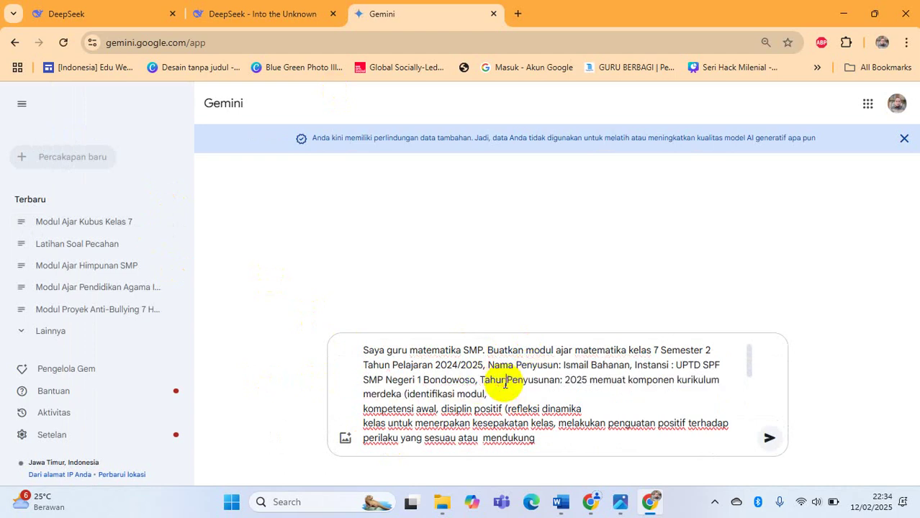
{"action": "left_click", "coordinate": [499, 397]}
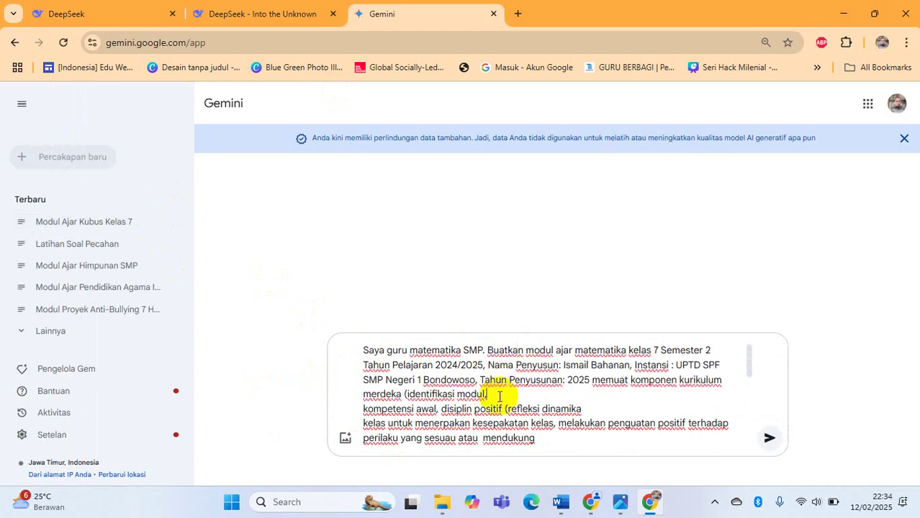
{"action": "key", "text": "Delete"}
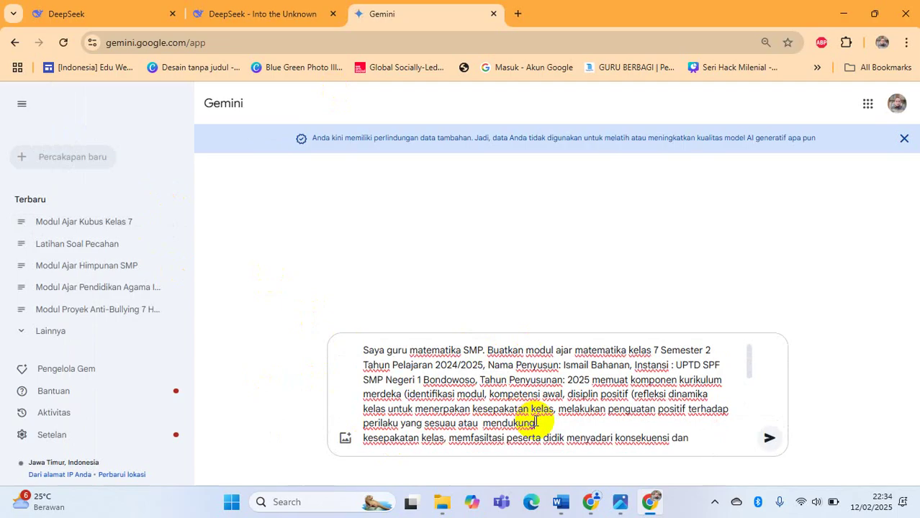
{"action": "key", "text": "Delete"}
Step: Join the broken prompt lines at "dan memperbaiki", "tujuan pembelajaran, pertanyaan pemantik", "didik, pemahaman bermakna" and "asesmen awal"
{"action": "scroll", "coordinate": [527, 395], "scroll_direction": "down", "scroll_amount": 3}
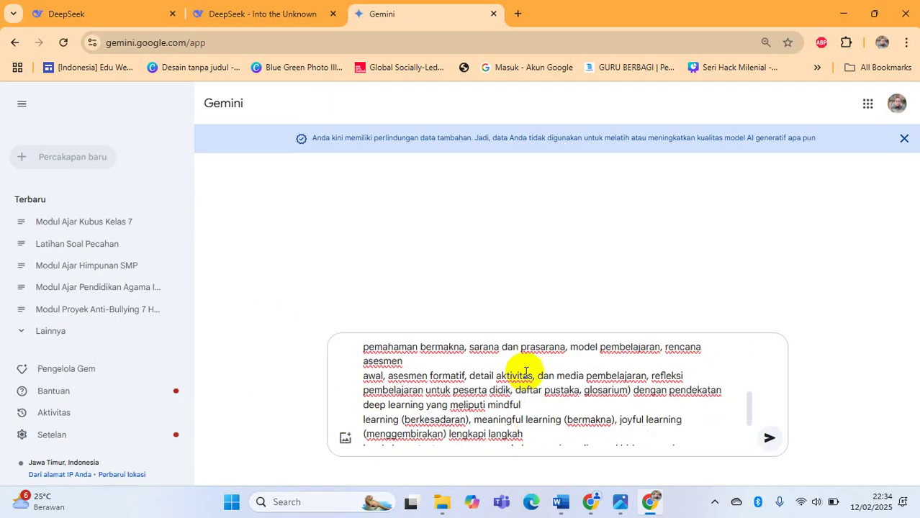
{"action": "scroll", "coordinate": [526, 368], "scroll_direction": "up", "scroll_amount": 5}
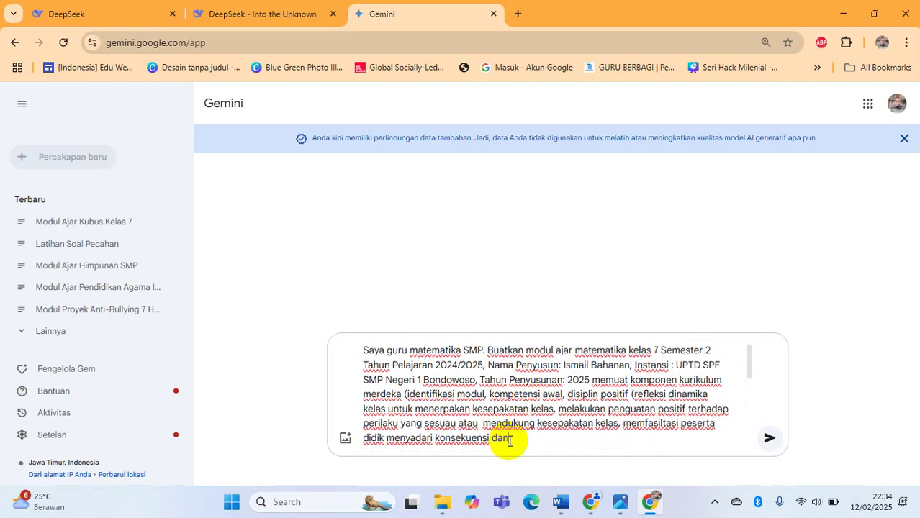
{"action": "key", "text": "Delete"}
{"action": "scroll", "coordinate": [510, 440], "scroll_direction": "down", "scroll_amount": 1}
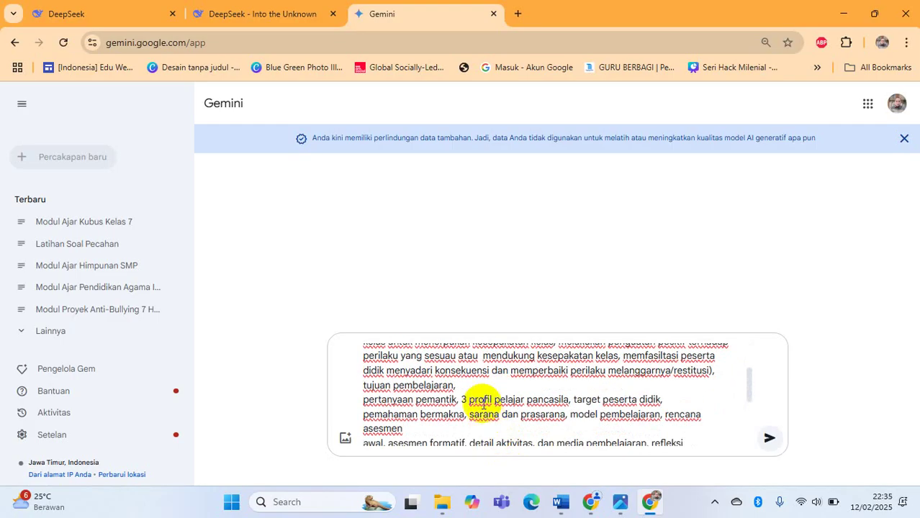
{"action": "left_click", "coordinate": [466, 384]}
{"action": "key", "text": "Delete"}
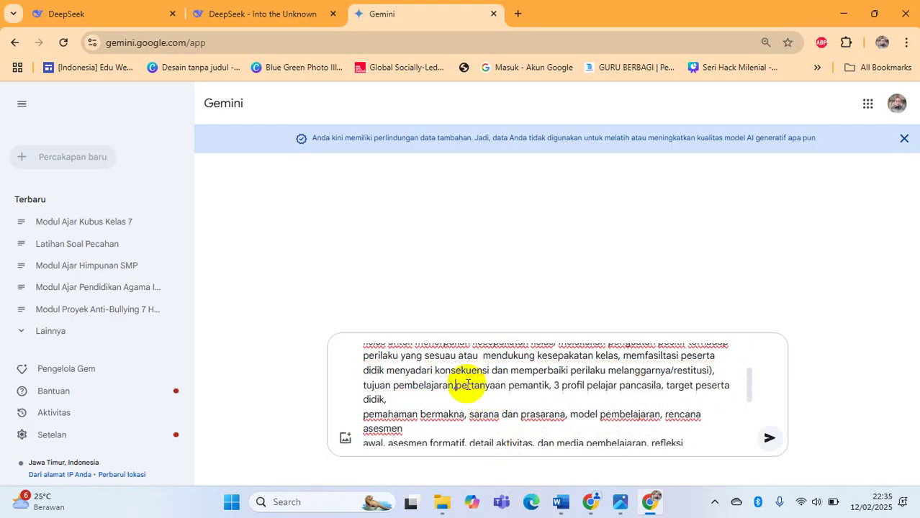
{"action": "left_click", "coordinate": [418, 403]}
{"action": "key", "text": "Delete"}
{"action": "left_click", "coordinate": [419, 409]}
{"action": "key", "text": "Delete"}
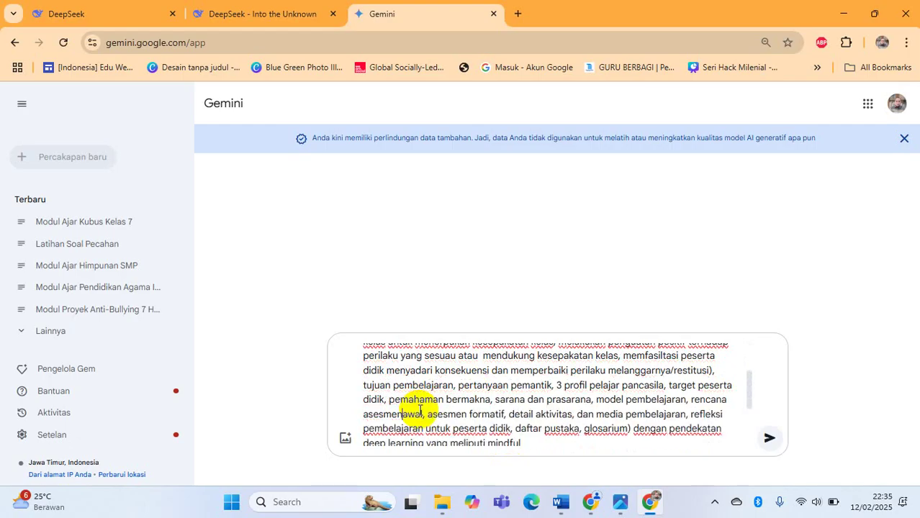
Step: Join the broken Gemini prompt line after "mindful", correct "volumenhya" to "volumenya" and send the prompt
{"action": "scroll", "coordinate": [392, 414], "scroll_direction": "down", "scroll_amount": 2}
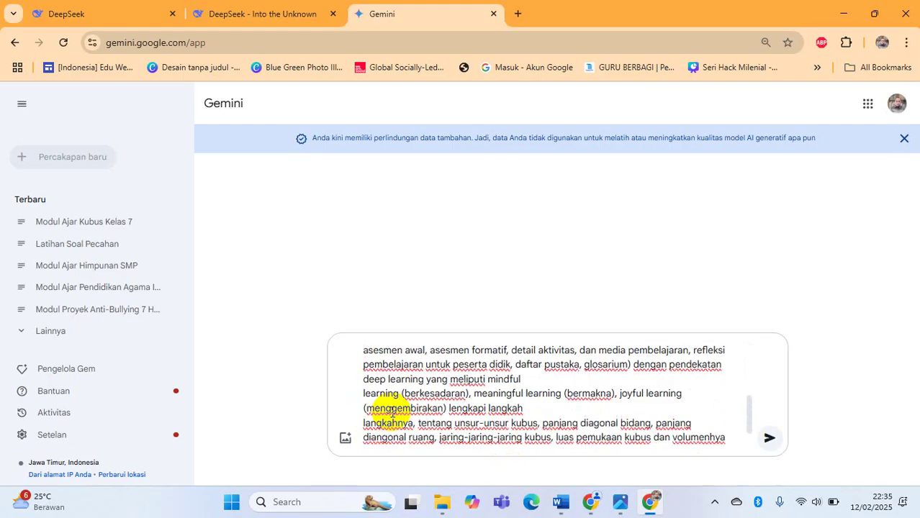
{"action": "left_click", "coordinate": [528, 376]}
{"action": "key", "text": "Delete"}
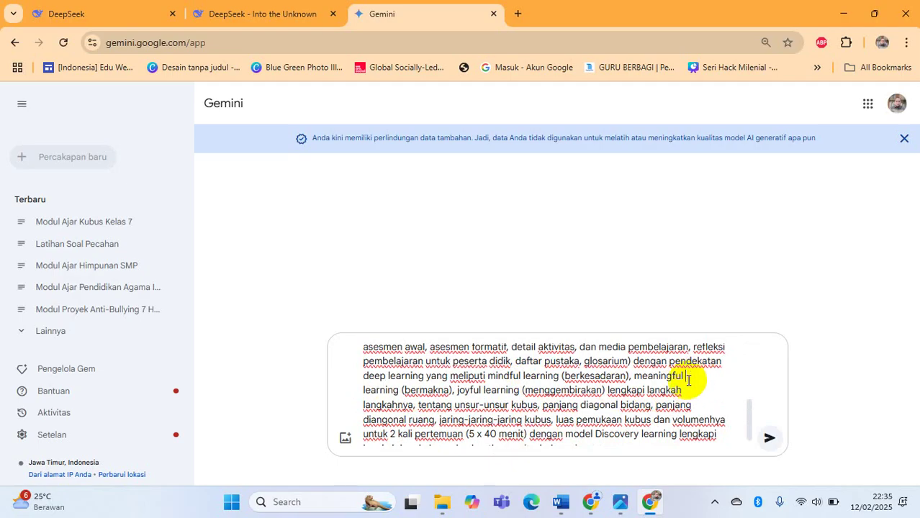
{"action": "key", "text": "Delete"}
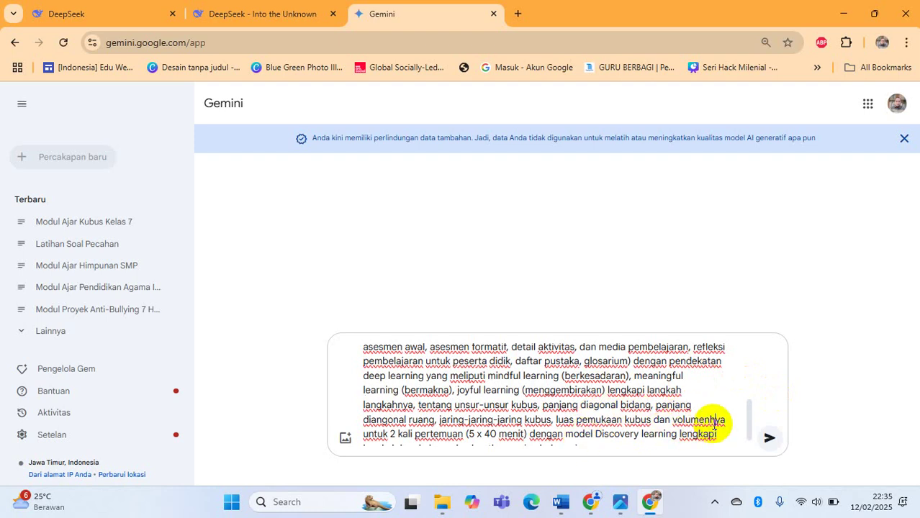
{"action": "scroll", "coordinate": [619, 426], "scroll_direction": "down", "scroll_amount": 1}
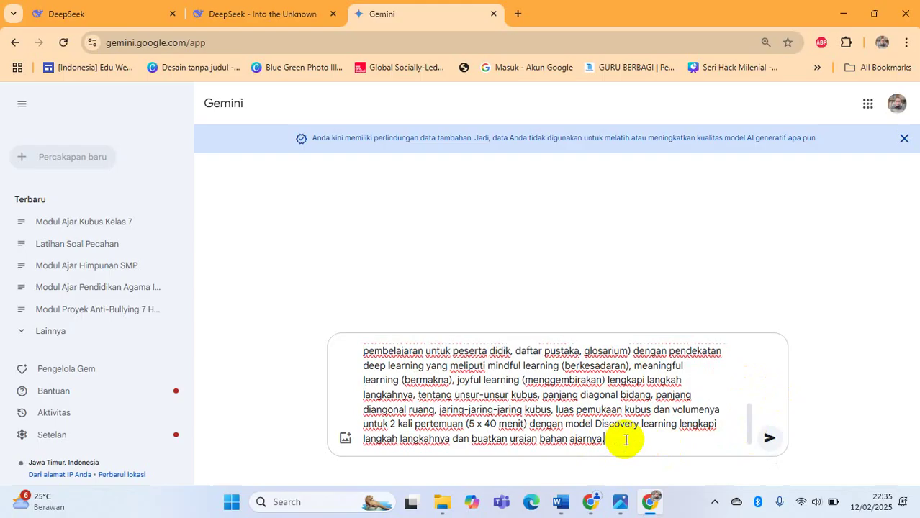
{"action": "left_click", "coordinate": [769, 438]}
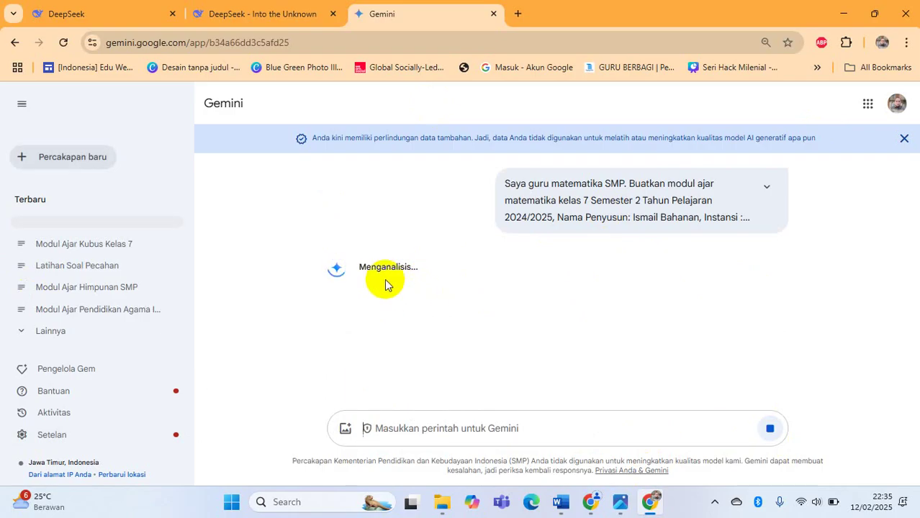
Step: Check DeepSeek's reply to the same prompt and review the Contoh 3 prompt in the Word document
{"action": "left_click", "coordinate": [226, 12]}
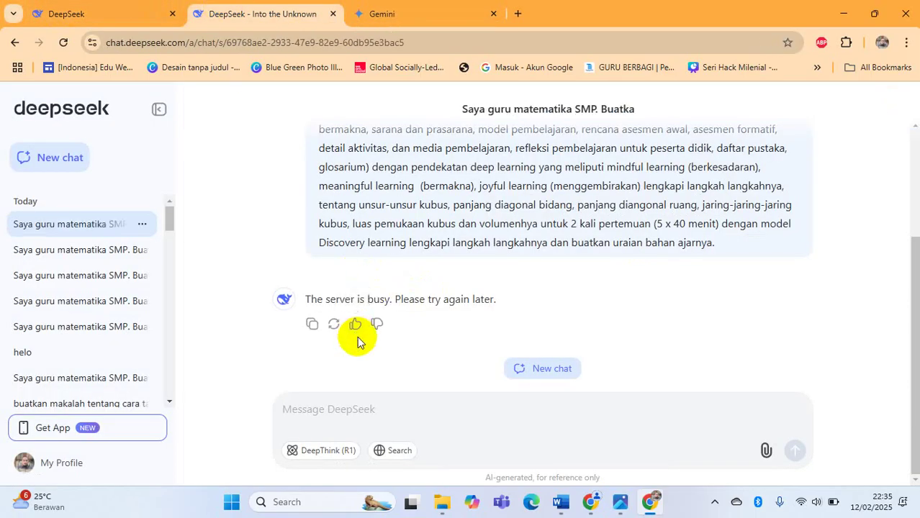
{"action": "left_click", "coordinate": [387, 12]}
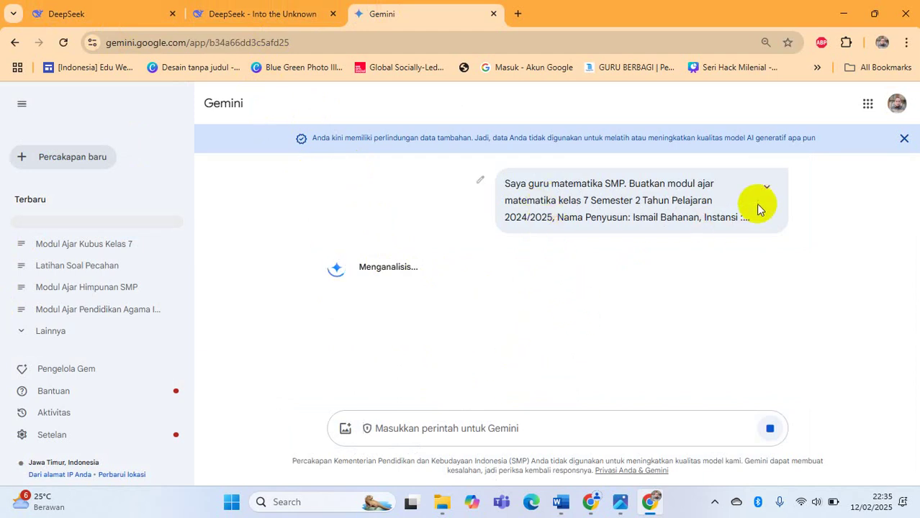
{"action": "left_click", "coordinate": [568, 500]}
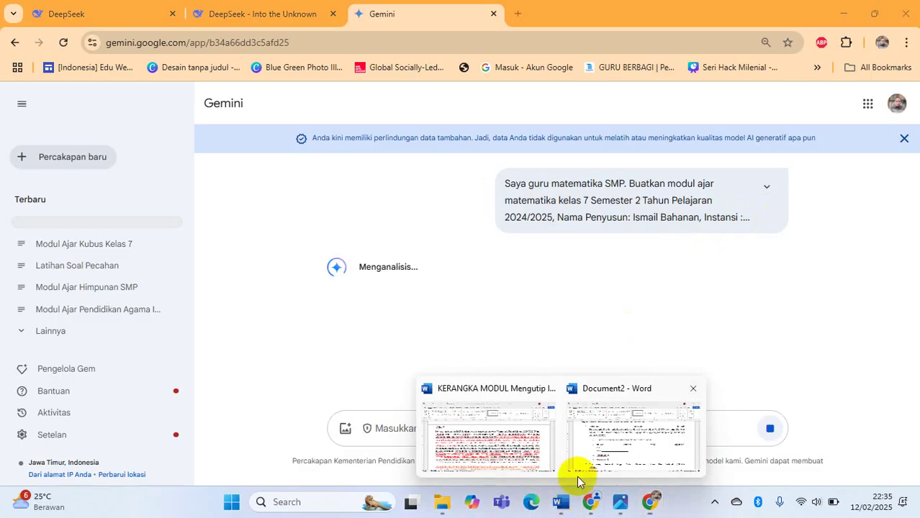
{"action": "left_click", "coordinate": [506, 459]}
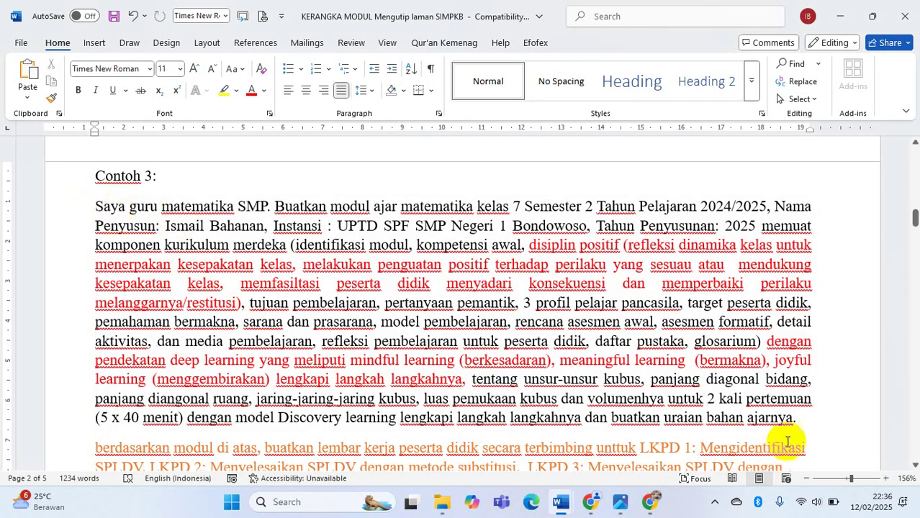
Step: Return to Gemini and read through the generated cube module from Identifikasi Modul to the Volume Kubus material
{"action": "left_click", "coordinate": [646, 504]}
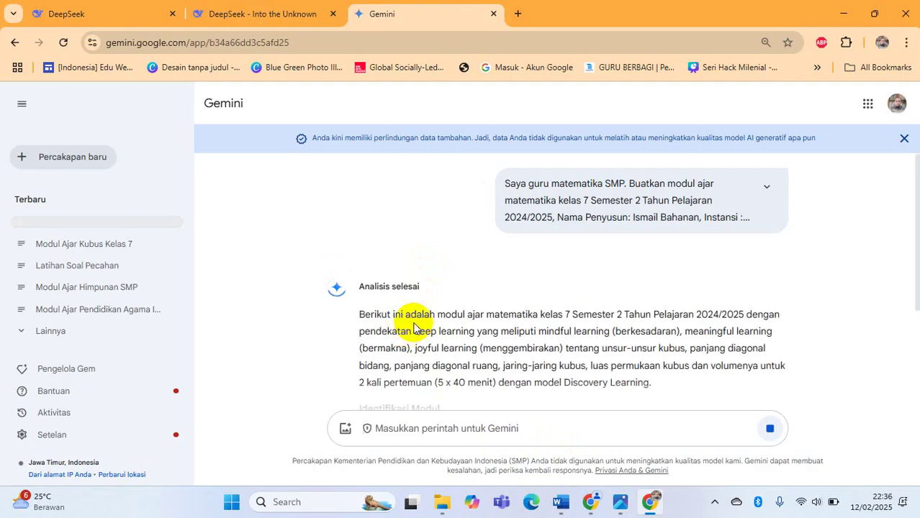
{"action": "scroll", "coordinate": [394, 317], "scroll_direction": "down", "scroll_amount": 2}
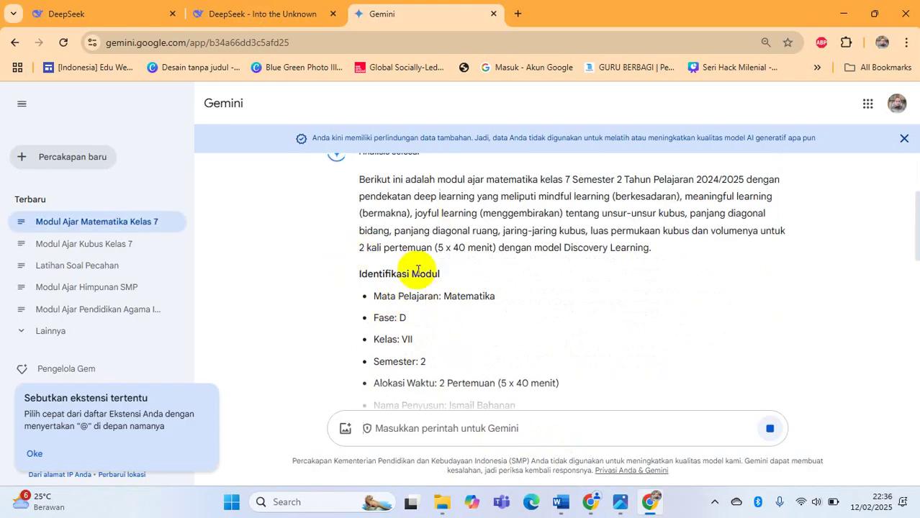
{"action": "scroll", "coordinate": [396, 266], "scroll_direction": "down", "scroll_amount": 1}
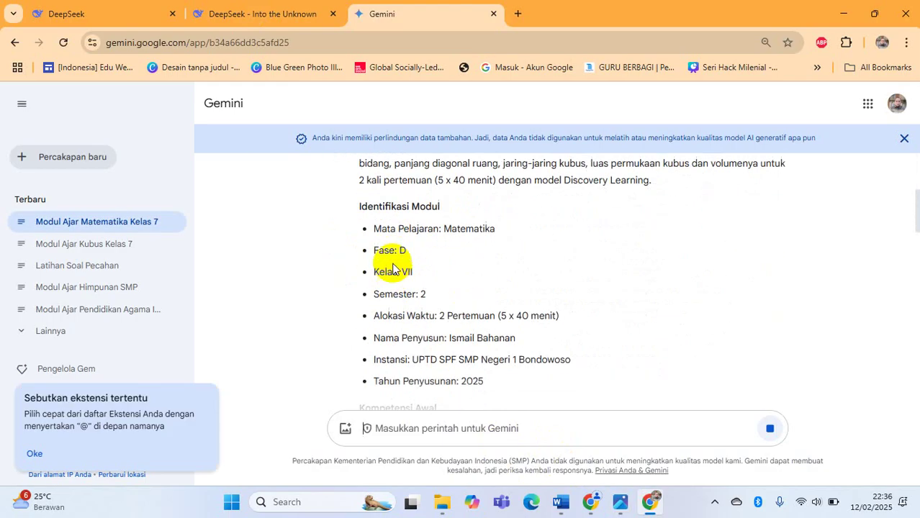
{"action": "triple_click", "coordinate": [362, 206]}
{"action": "scroll", "coordinate": [360, 259], "scroll_direction": "down", "scroll_amount": 2}
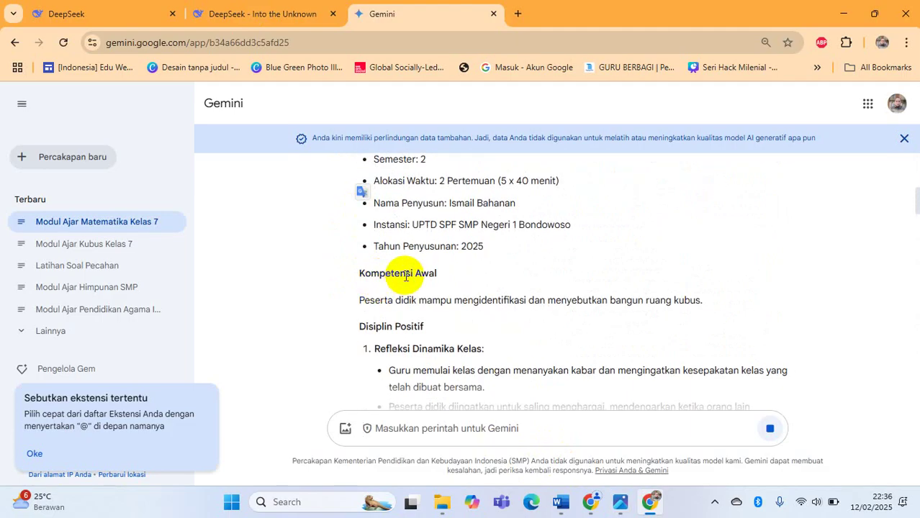
{"action": "scroll", "coordinate": [405, 279], "scroll_direction": "down", "scroll_amount": 2}
{"action": "scroll", "coordinate": [405, 270], "scroll_direction": "down", "scroll_amount": 7}
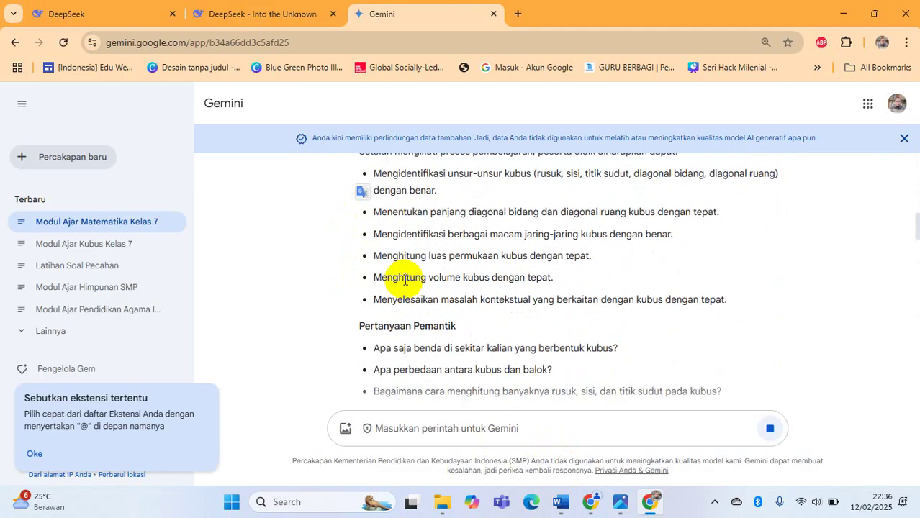
{"action": "scroll", "coordinate": [406, 280], "scroll_direction": "down", "scroll_amount": 6}
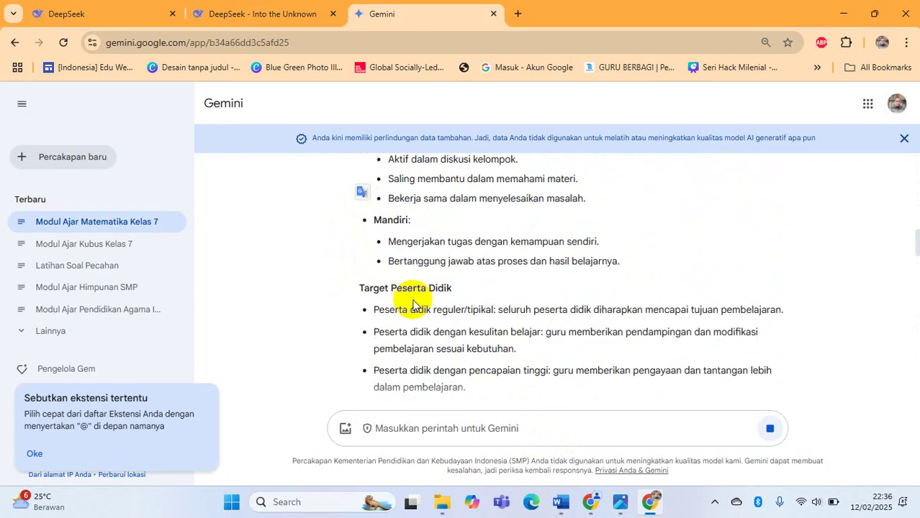
{"action": "scroll", "coordinate": [414, 310], "scroll_direction": "down", "scroll_amount": 7}
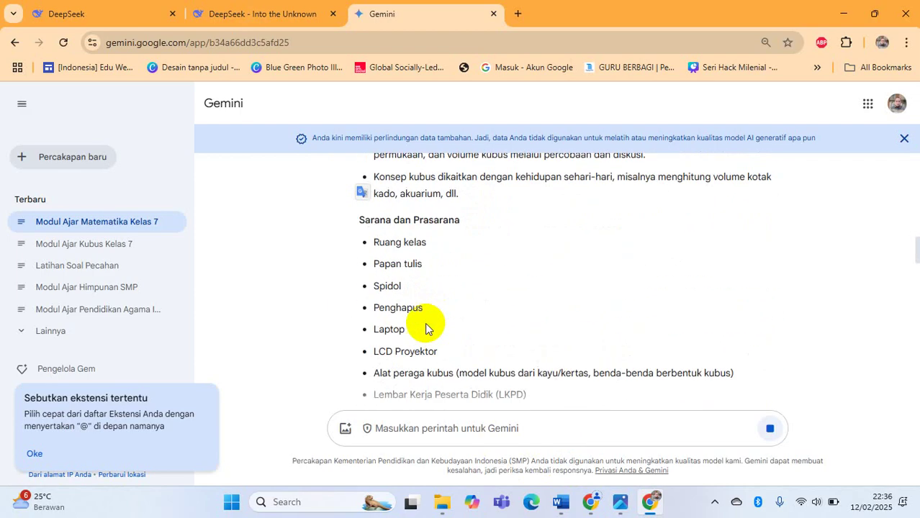
{"action": "scroll", "coordinate": [425, 328], "scroll_direction": "down", "scroll_amount": 4}
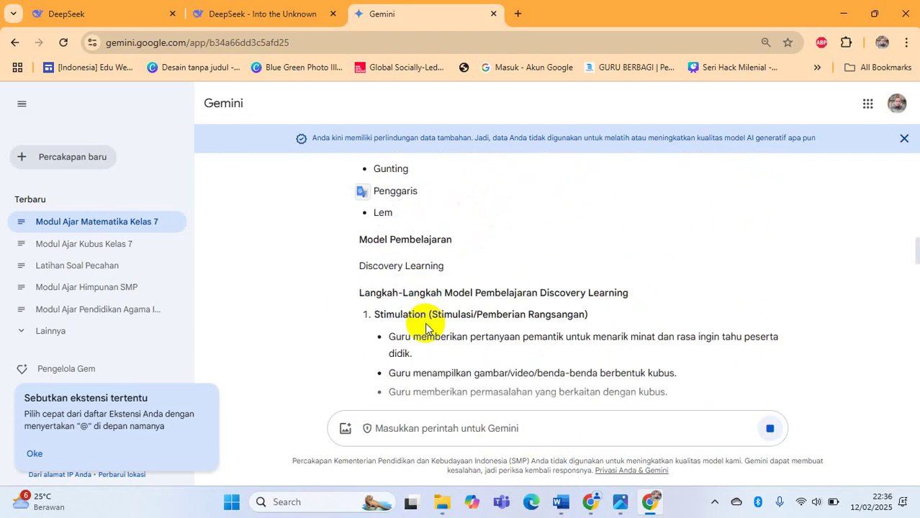
{"action": "scroll", "coordinate": [424, 328], "scroll_direction": "down", "scroll_amount": 6}
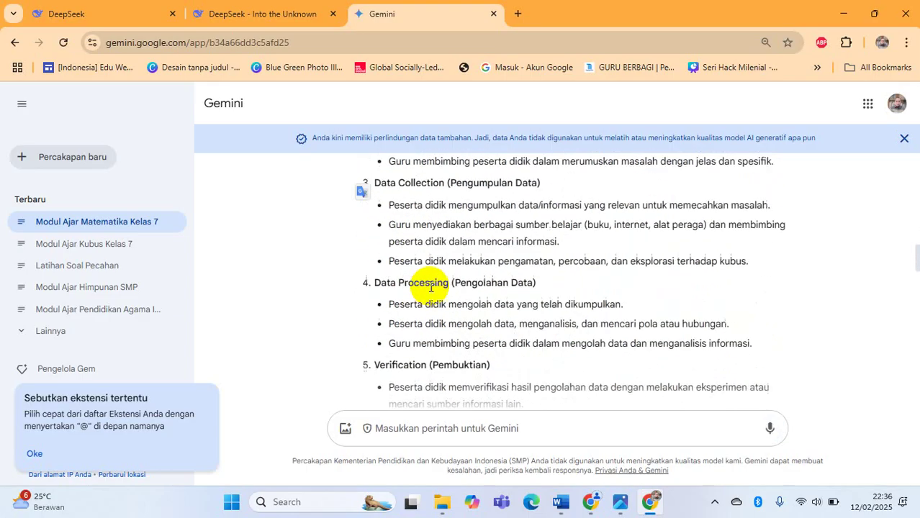
{"action": "scroll", "coordinate": [431, 288], "scroll_direction": "down", "scroll_amount": 8}
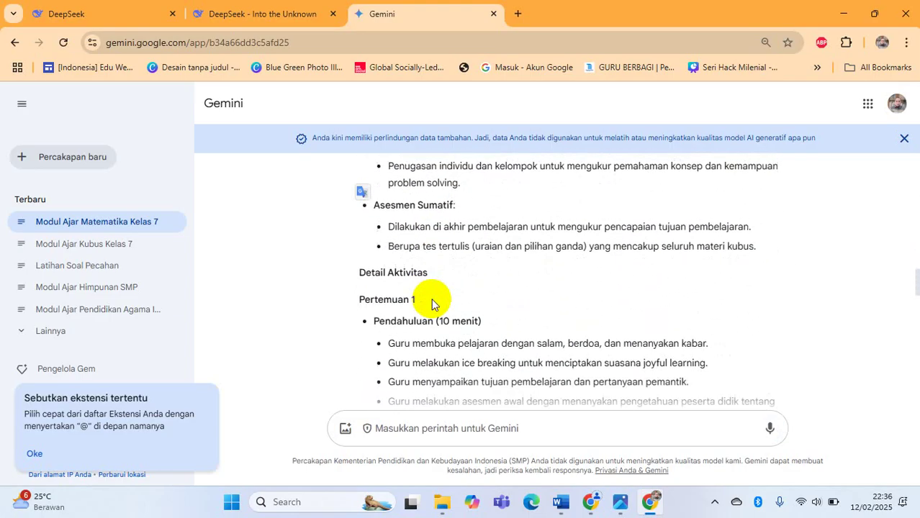
{"action": "scroll", "coordinate": [432, 302], "scroll_direction": "down", "scroll_amount": 8}
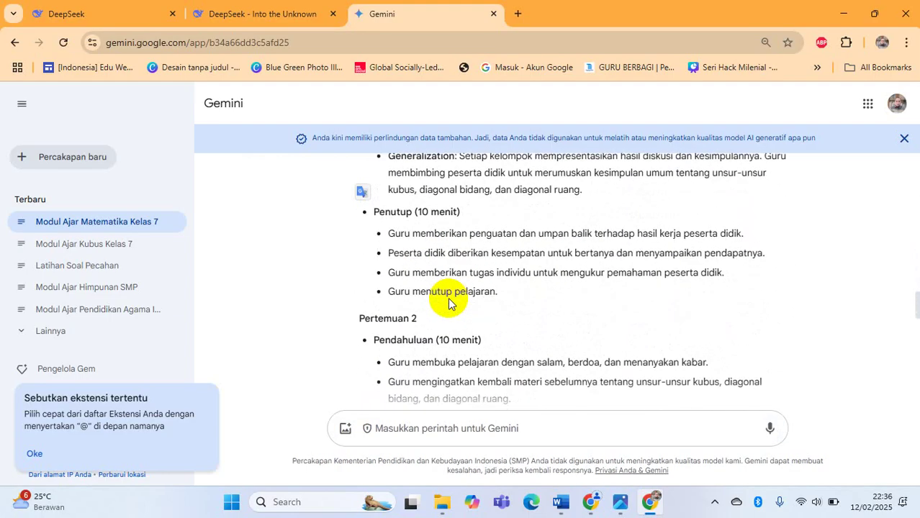
{"action": "scroll", "coordinate": [448, 297], "scroll_direction": "down", "scroll_amount": 3}
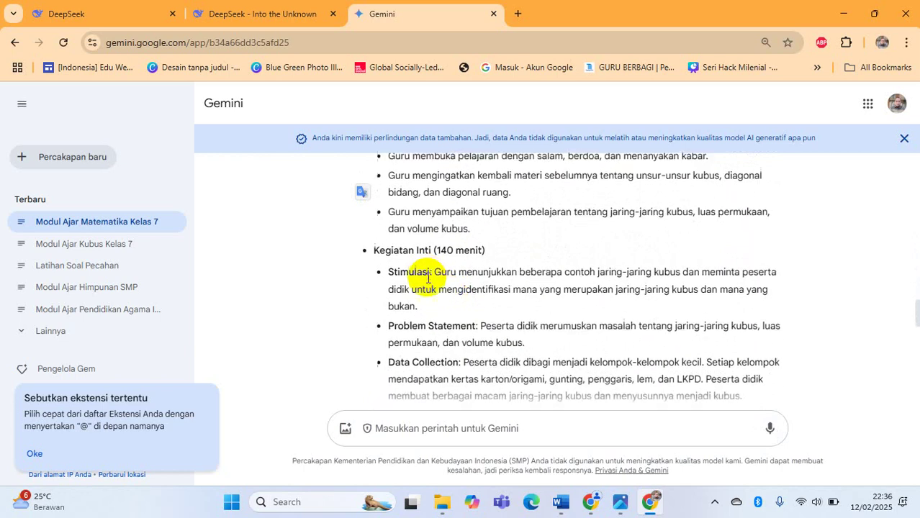
{"action": "scroll", "coordinate": [428, 277], "scroll_direction": "down", "scroll_amount": 8}
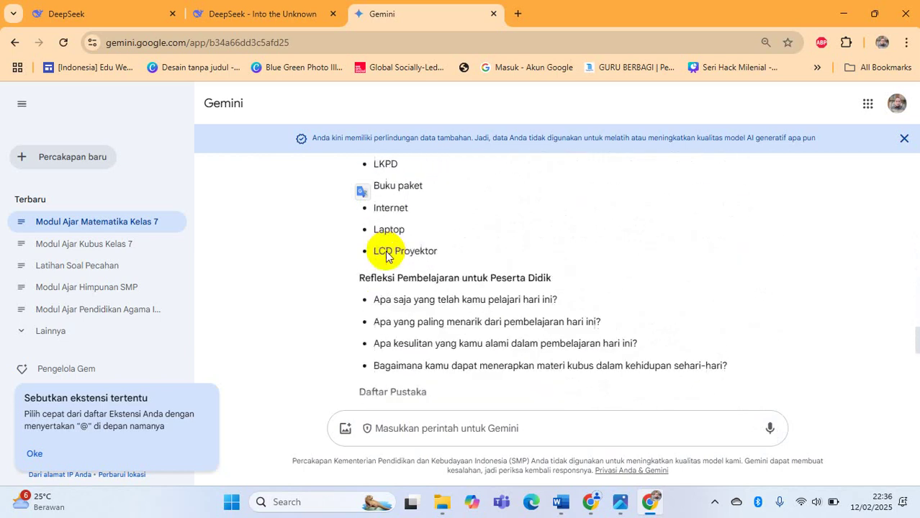
{"action": "scroll", "coordinate": [403, 262], "scroll_direction": "down", "scroll_amount": 12}
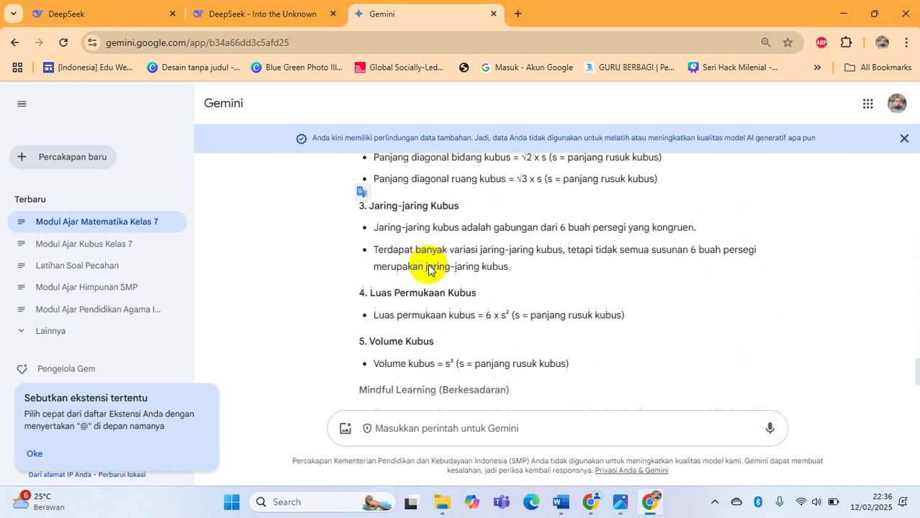
Step: Examine the Mindful Learning, Meaningful Learning and Joyful Learning sections and the closing notes of Gemini's module
{"action": "scroll", "coordinate": [429, 274], "scroll_direction": "down", "scroll_amount": 4}
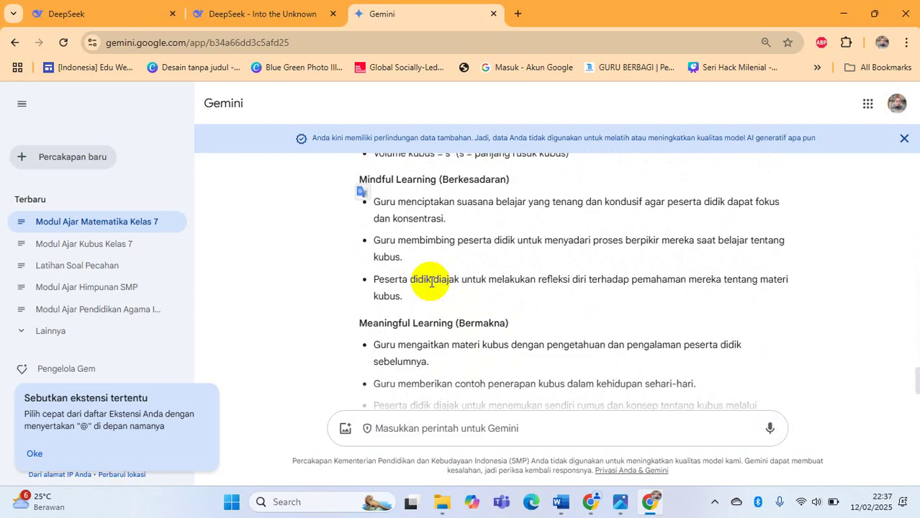
{"action": "scroll", "coordinate": [431, 282], "scroll_direction": "down", "scroll_amount": 2}
{"action": "scroll", "coordinate": [434, 255], "scroll_direction": "up", "scroll_amount": 5}
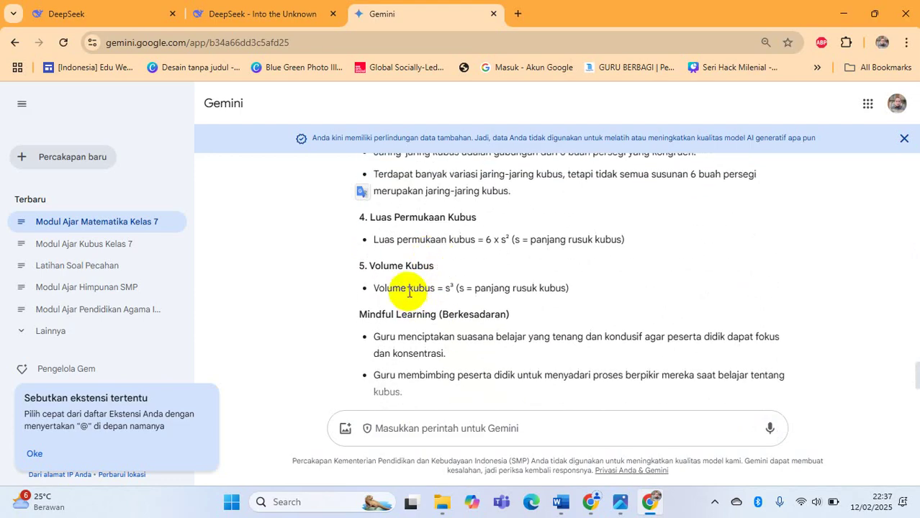
{"action": "scroll", "coordinate": [409, 292], "scroll_direction": "down", "scroll_amount": 1}
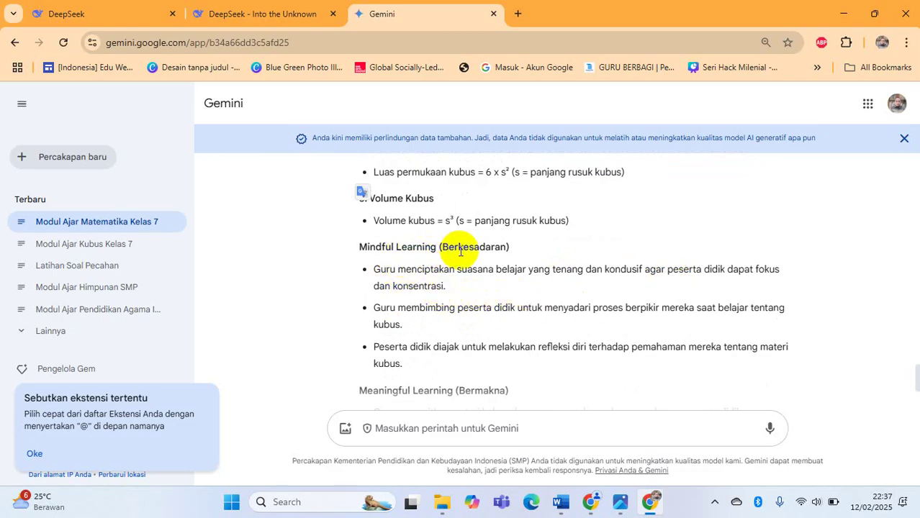
{"action": "scroll", "coordinate": [437, 248], "scroll_direction": "down", "scroll_amount": 3}
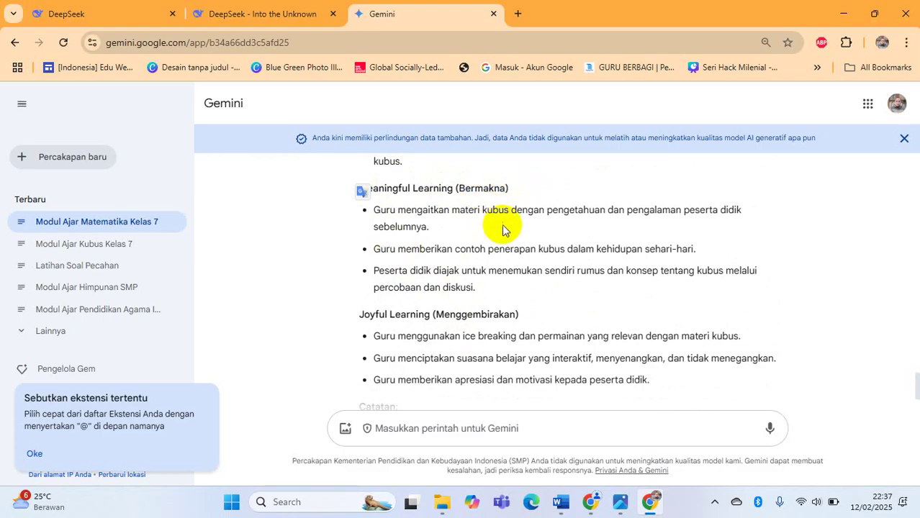
{"action": "scroll", "coordinate": [474, 266], "scroll_direction": "down", "scroll_amount": 1}
{"action": "scroll", "coordinate": [474, 267], "scroll_direction": "down", "scroll_amount": 1}
{"action": "scroll", "coordinate": [447, 238], "scroll_direction": "up", "scroll_amount": 1}
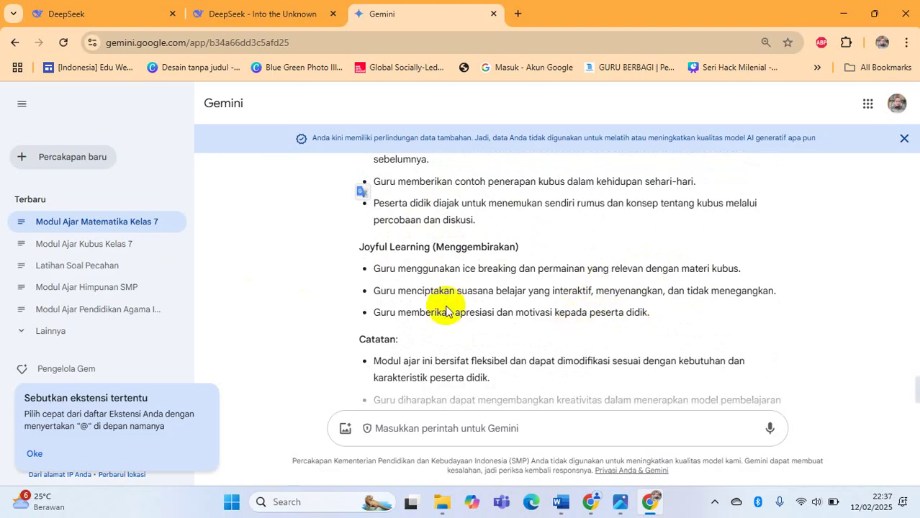
{"action": "scroll", "coordinate": [436, 310], "scroll_direction": "down", "scroll_amount": 2}
{"action": "scroll", "coordinate": [424, 311], "scroll_direction": "up", "scroll_amount": 1}
{"action": "scroll", "coordinate": [421, 274], "scroll_direction": "up", "scroll_amount": 4}
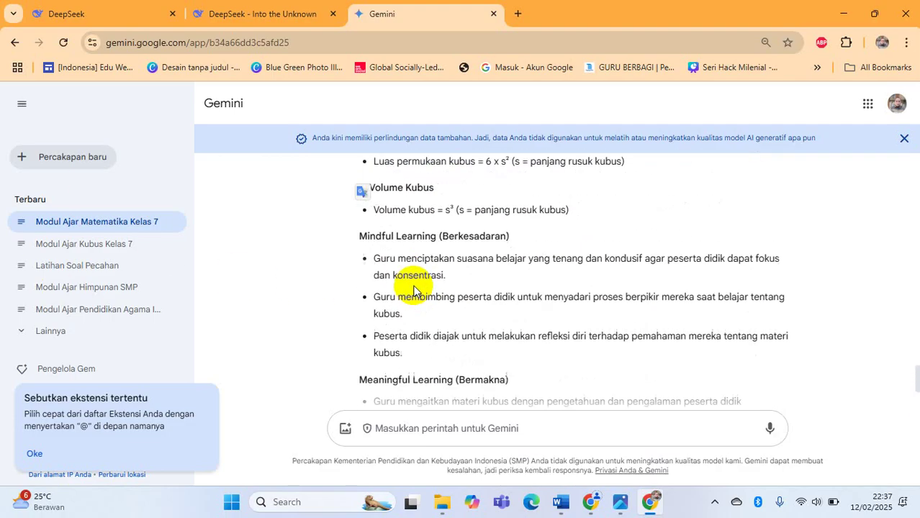
Step: Dismiss the extensions hint, export Gemini's cube module to Google Docs and open the exported document
{"action": "scroll", "coordinate": [360, 324], "scroll_direction": "down", "scroll_amount": 5}
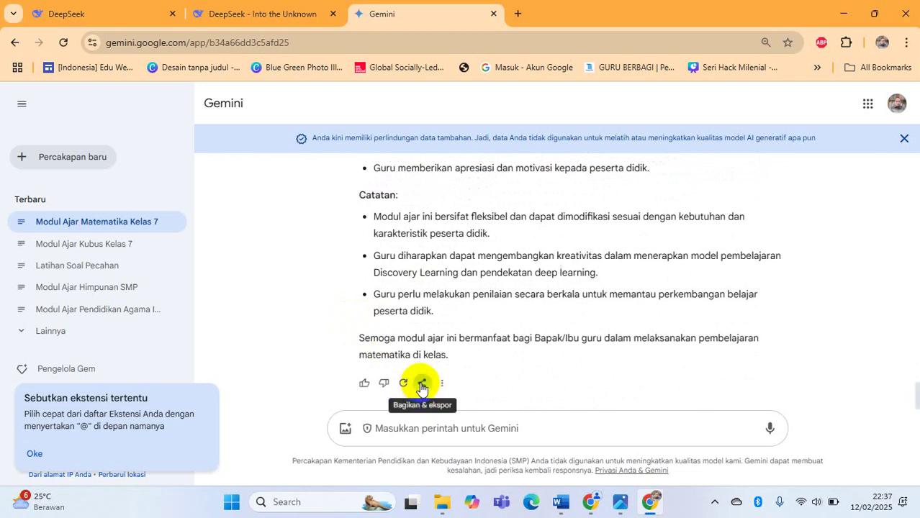
{"action": "left_click", "coordinate": [422, 385]}
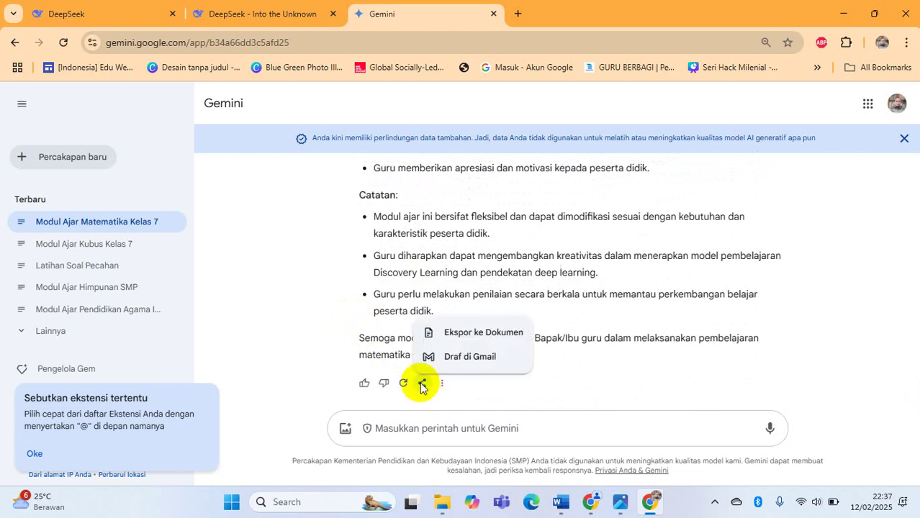
{"action": "left_click", "coordinate": [457, 335]}
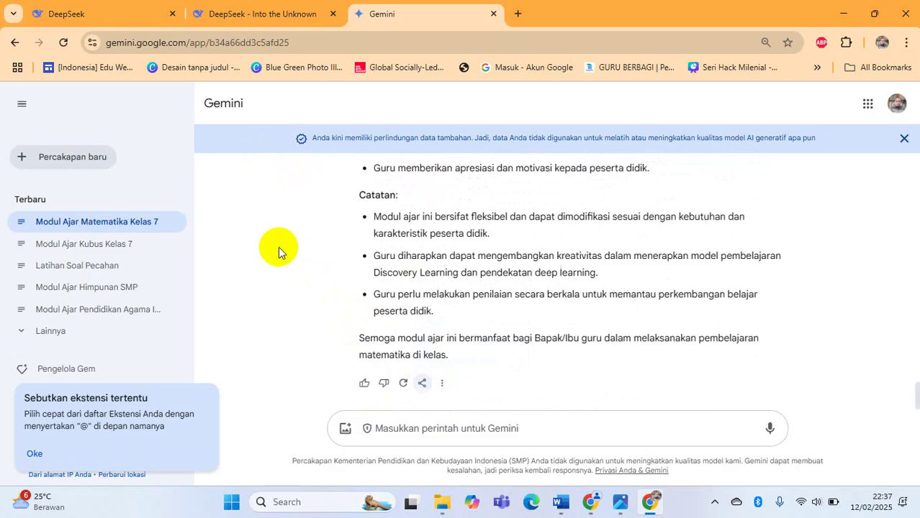
{"action": "left_click", "coordinate": [44, 455]}
{"action": "left_click", "coordinate": [420, 383]}
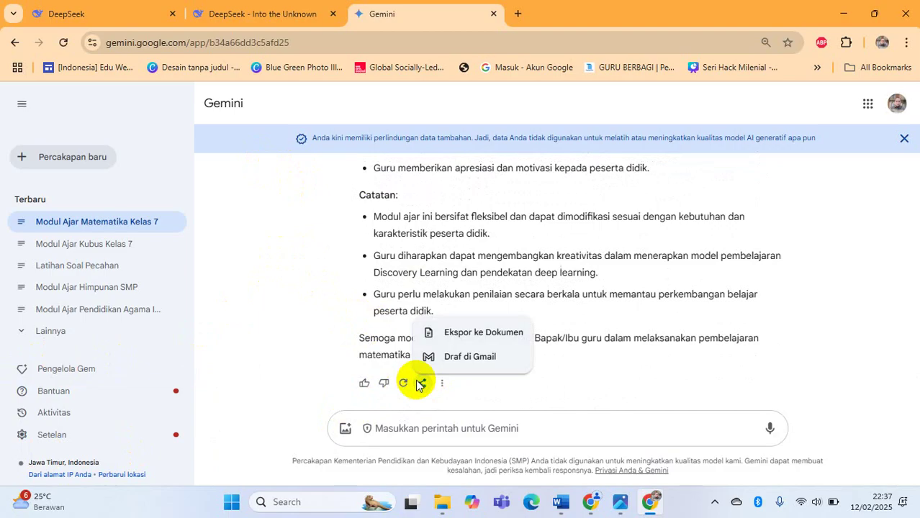
{"action": "left_click", "coordinate": [465, 337]}
{"action": "left_click", "coordinate": [170, 455]}
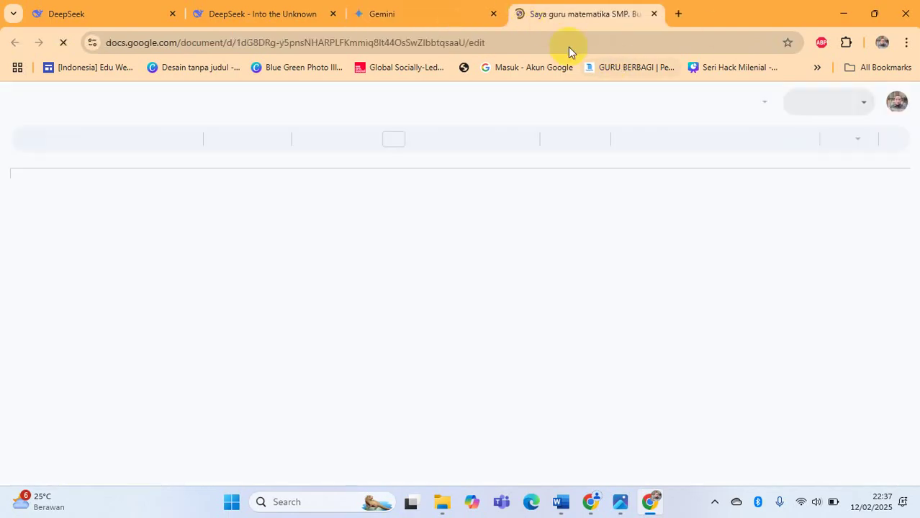
{"action": "scroll", "coordinate": [277, 294], "scroll_direction": "down", "scroll_amount": 10}
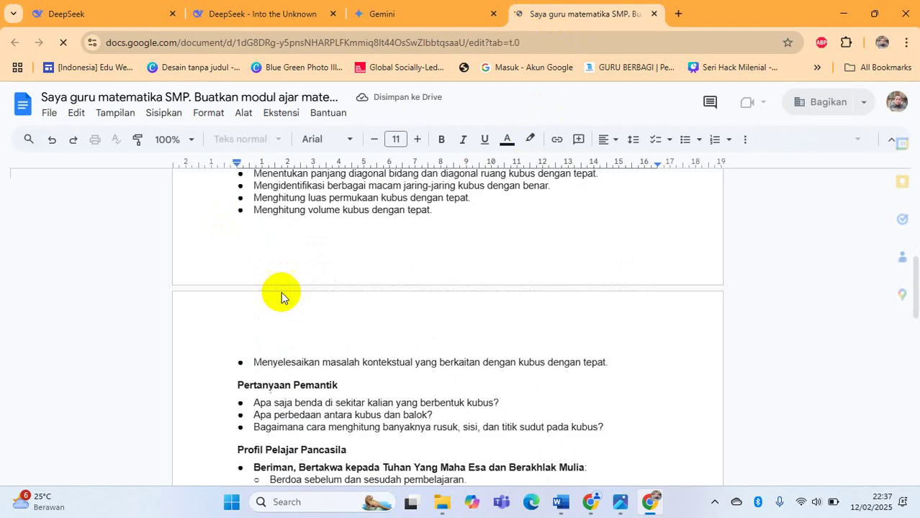
Step: Download the document as Microsoft Word (.docx), reusing the second cube module's file name with its (2) ending replaced by 4
{"action": "scroll", "coordinate": [229, 295], "scroll_direction": "down", "scroll_amount": 2}
{"action": "left_click", "coordinate": [49, 113]}
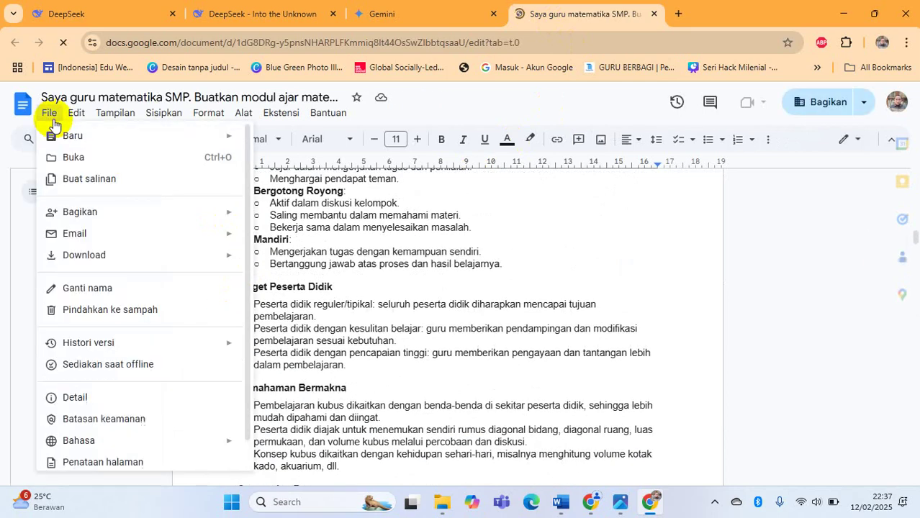
{"action": "mouse_move", "coordinate": [221, 257]}
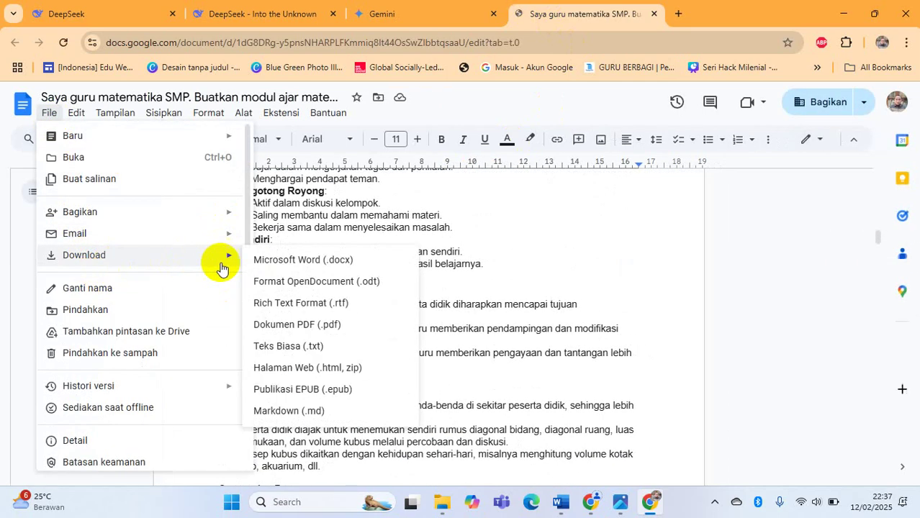
{"action": "left_click", "coordinate": [277, 264]}
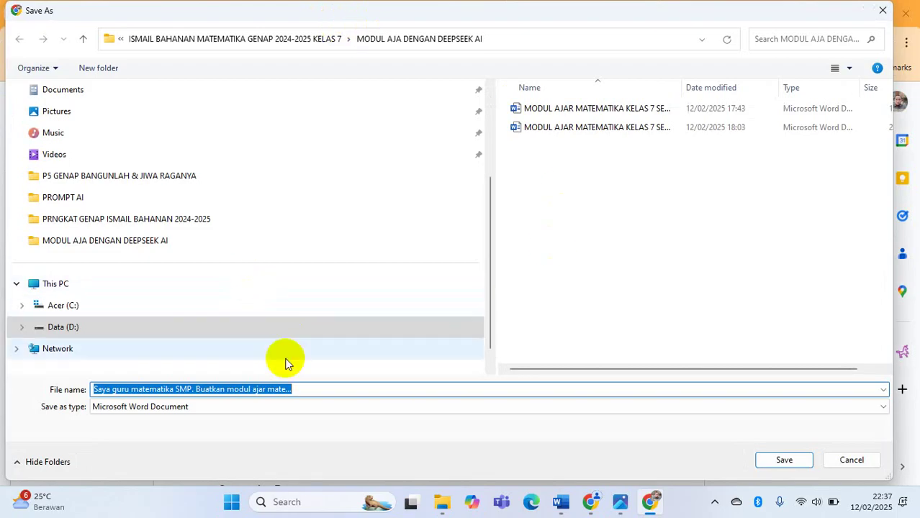
{"action": "left_click", "coordinate": [552, 130]}
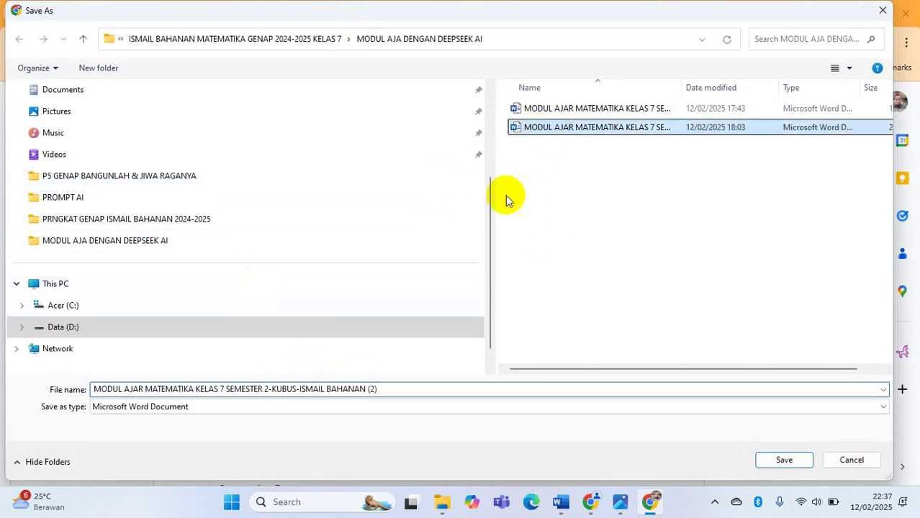
{"action": "double_click", "coordinate": [381, 391]}
{"action": "left_click", "coordinate": [388, 390]}
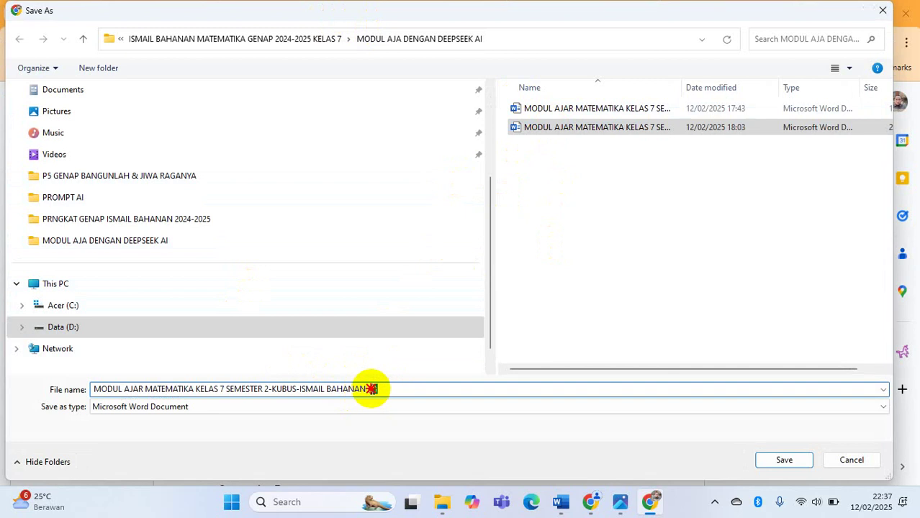
{"action": "key", "text": "BackSpace"}
{"action": "key", "text": "BackSpace"}
{"action": "type", "text": "3"}
{"action": "key", "text": "BackSpace"}
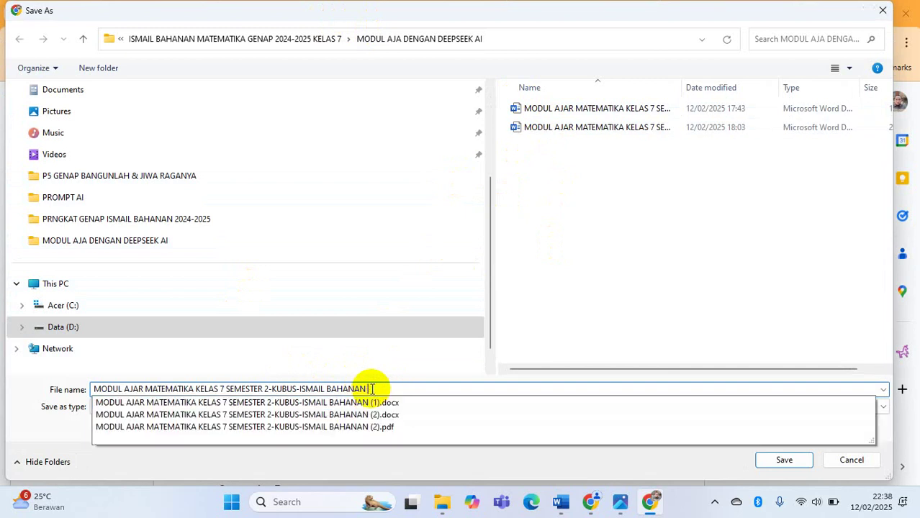
{"action": "type", "text": "4"}
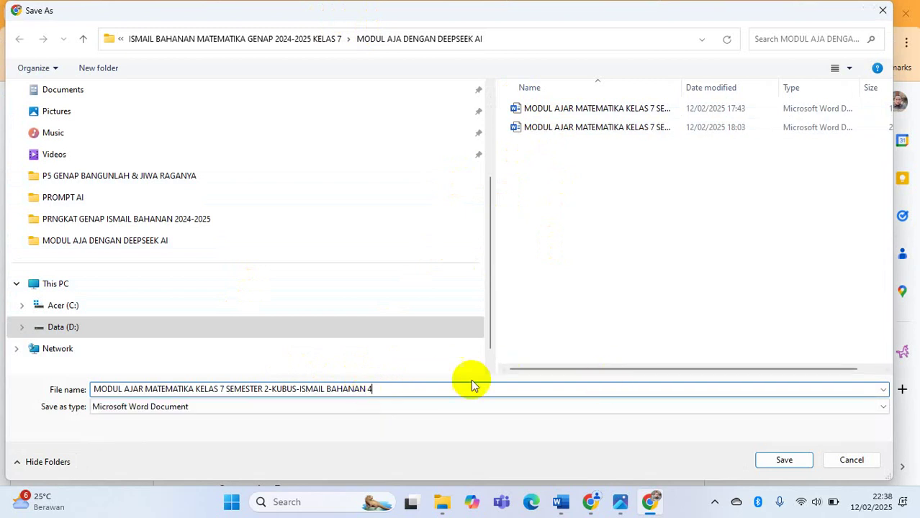
{"action": "left_click", "coordinate": [799, 461]}
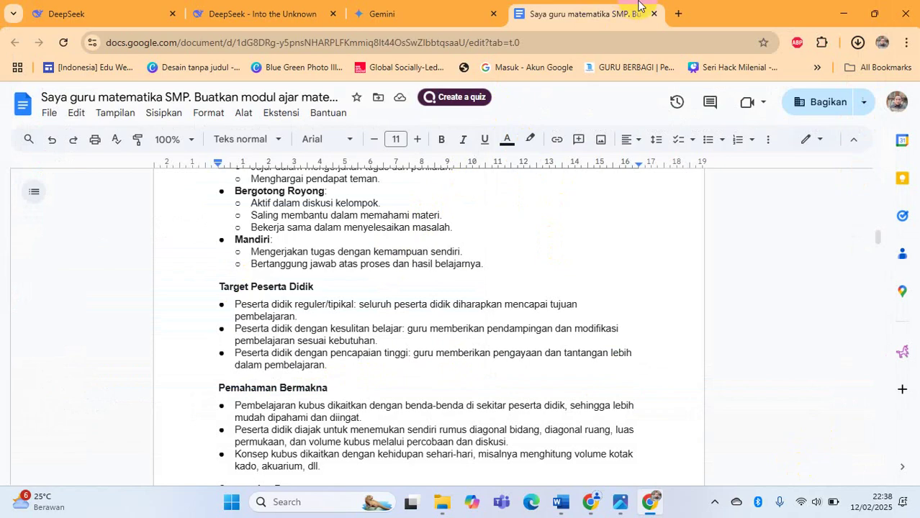
Step: Skim the exported module in Google Docs, then review the closing sections and Uraian Bahan Ajar in Gemini
{"action": "scroll", "coordinate": [456, 288], "scroll_direction": "down", "scroll_amount": 7}
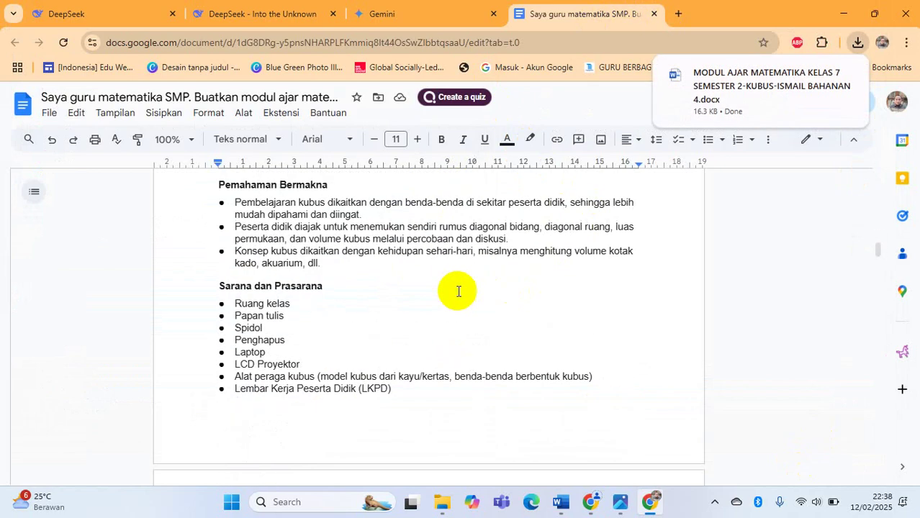
{"action": "scroll", "coordinate": [418, 316], "scroll_direction": "down", "scroll_amount": 10}
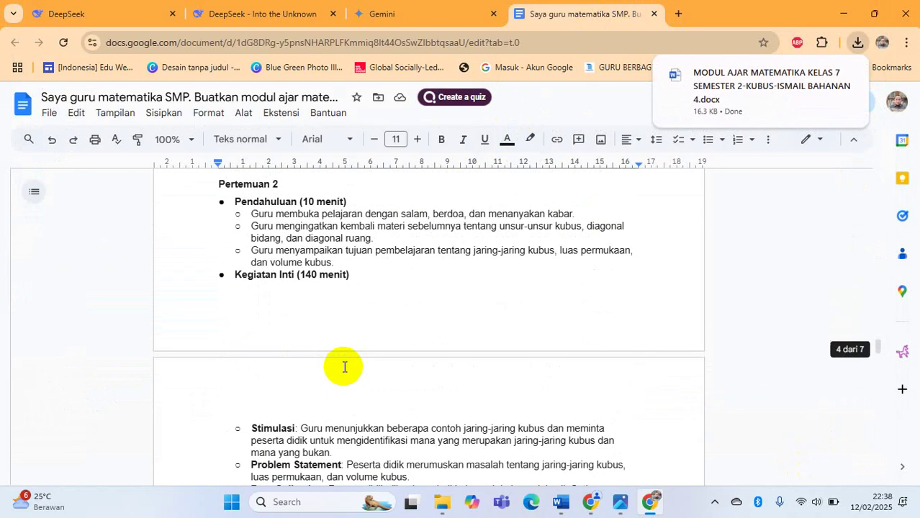
{"action": "left_click", "coordinate": [360, 14]}
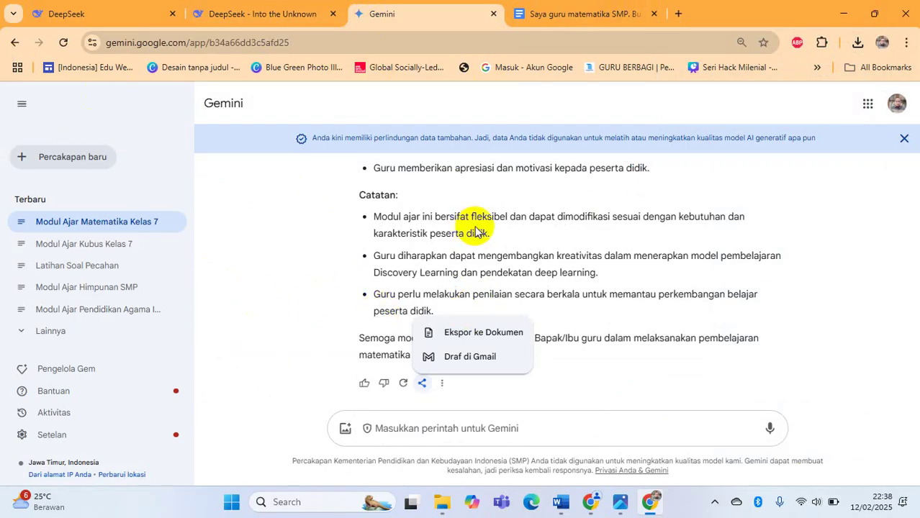
{"action": "scroll", "coordinate": [821, 263], "scroll_direction": "up", "scroll_amount": 10}
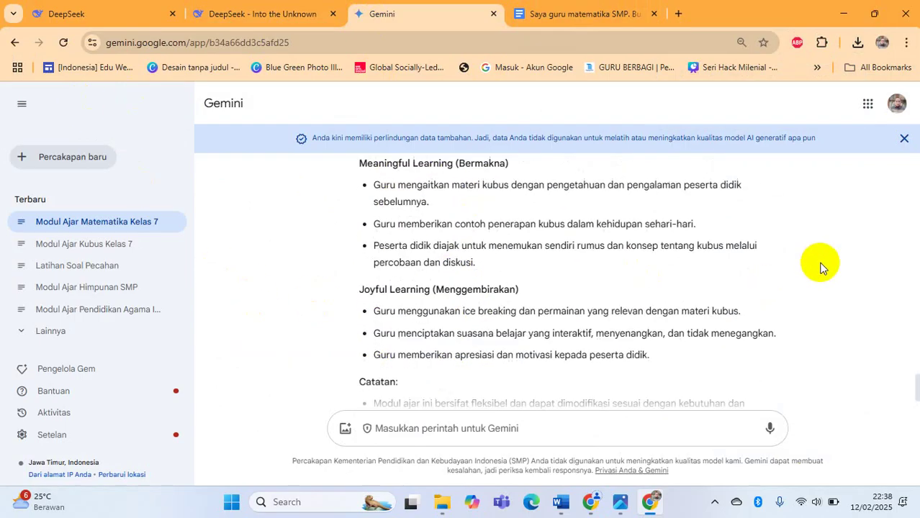
{"action": "scroll", "coordinate": [411, 274], "scroll_direction": "up", "scroll_amount": 15}
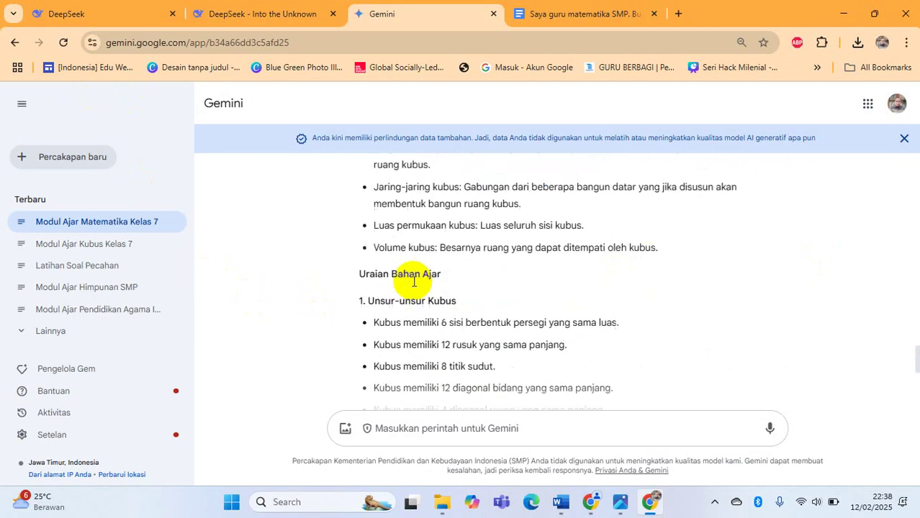
Step: Copy the deep-learning cube module prompt from the existing DeepSeek chat and submit it in a new DeepSeek chat
{"action": "left_click", "coordinate": [219, 19]}
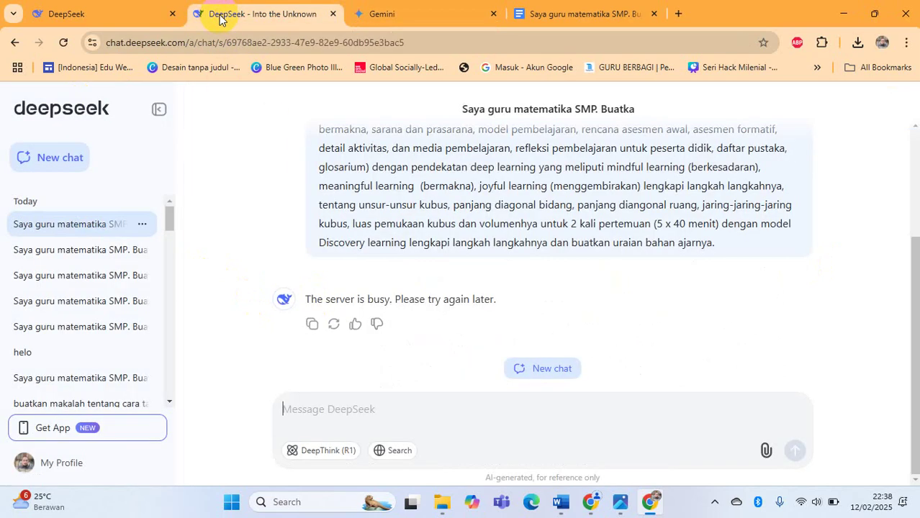
{"action": "scroll", "coordinate": [345, 162], "scroll_direction": "up", "scroll_amount": 3}
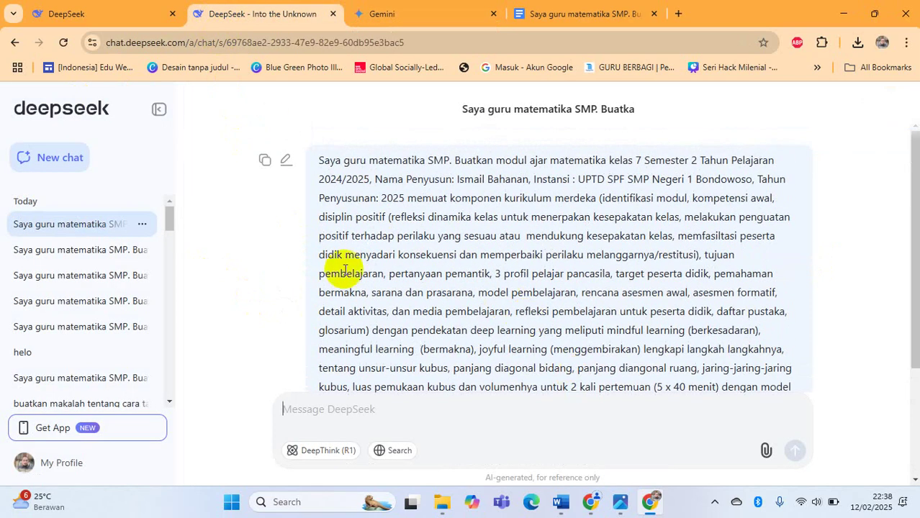
{"action": "left_click_drag", "start_coordinate": [320, 160], "coordinate": [590, 421]}
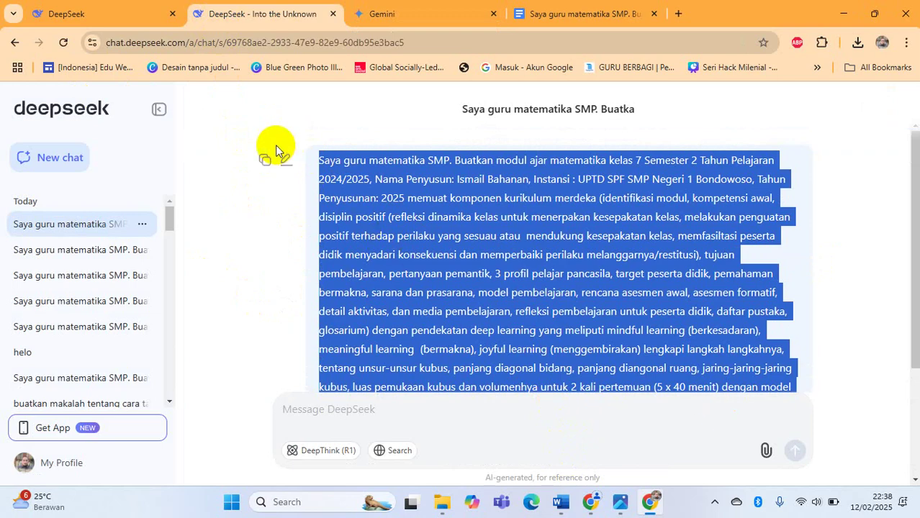
{"action": "left_click", "coordinate": [285, 159]}
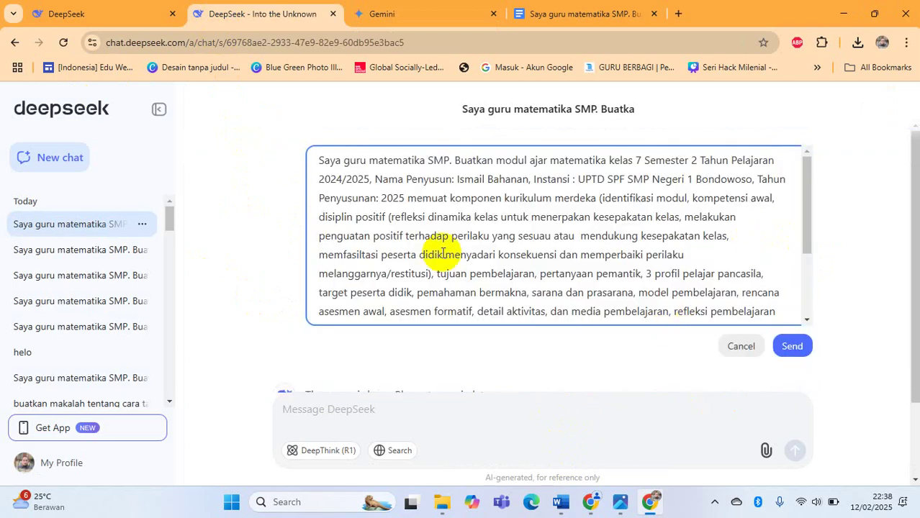
{"action": "left_click_drag", "start_coordinate": [318, 161], "coordinate": [628, 334]}
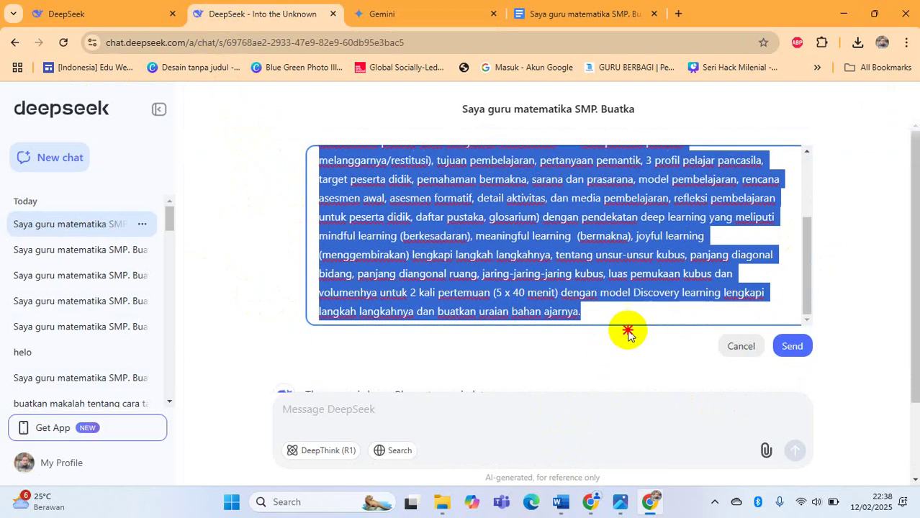
{"action": "left_click", "coordinate": [227, 264]}
{"action": "left_click", "coordinate": [54, 156]}
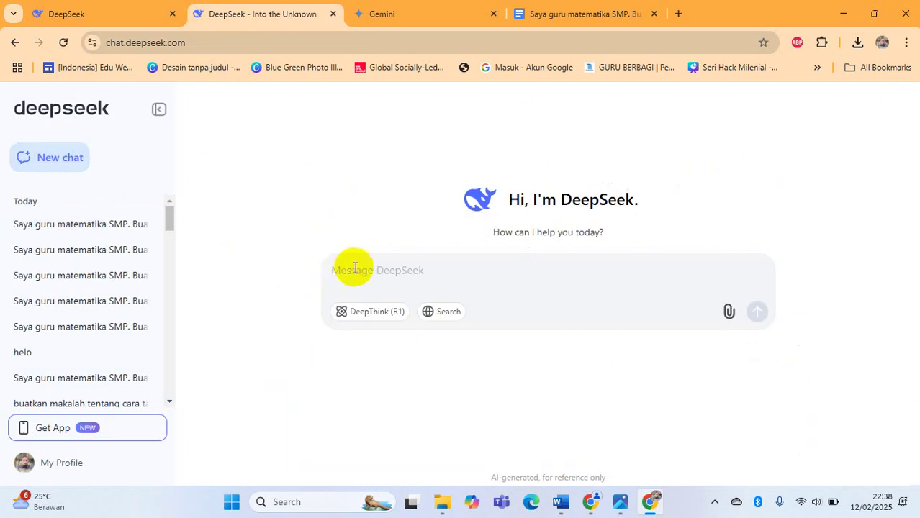
{"action": "key", "text": "ctrl+v"}
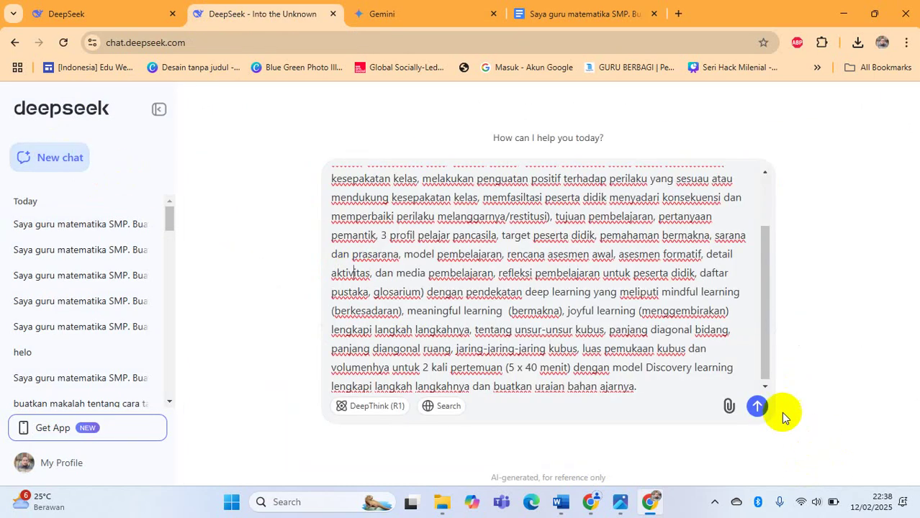
{"action": "left_click", "coordinate": [763, 411]}
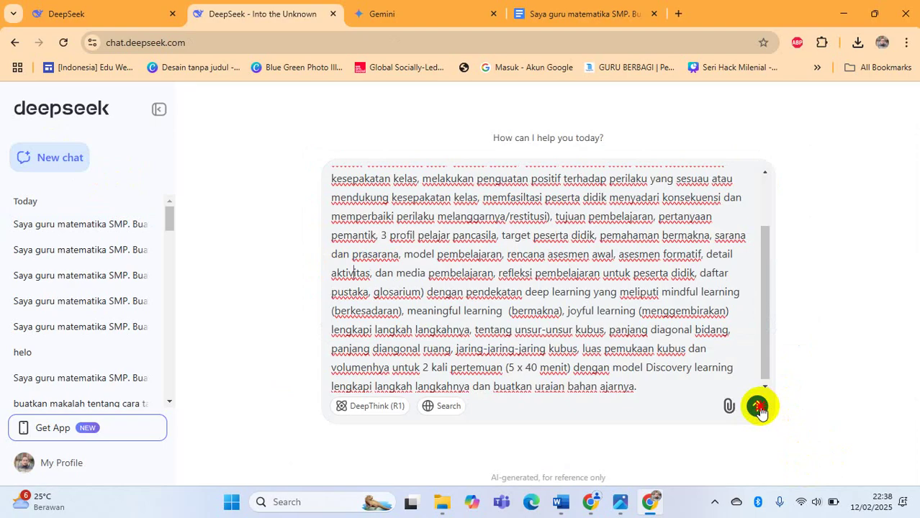
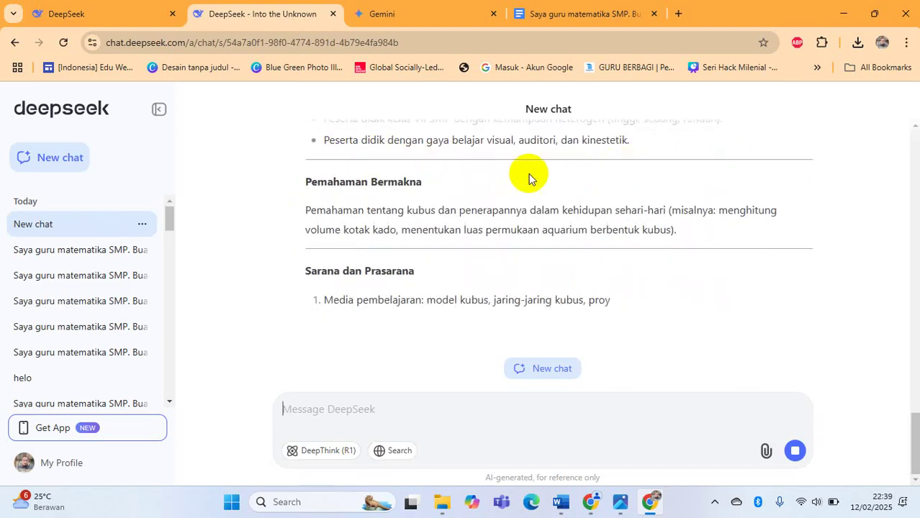
Step: Read through DeepSeek's generated cube module, including Target Peserta Didik, the Discovery Learning steps and Rencana Asesmen
{"action": "scroll", "coordinate": [528, 174], "scroll_direction": "up", "scroll_amount": 2}
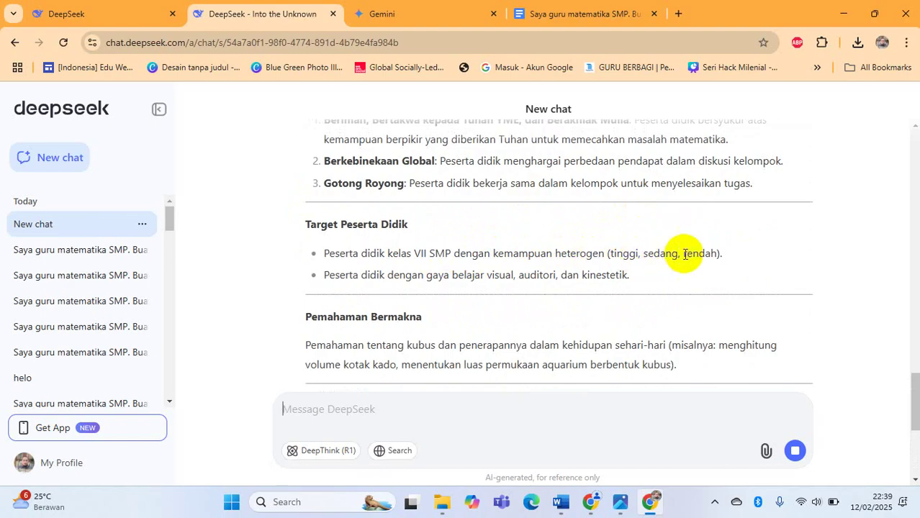
{"action": "scroll", "coordinate": [380, 230], "scroll_direction": "down", "scroll_amount": 2}
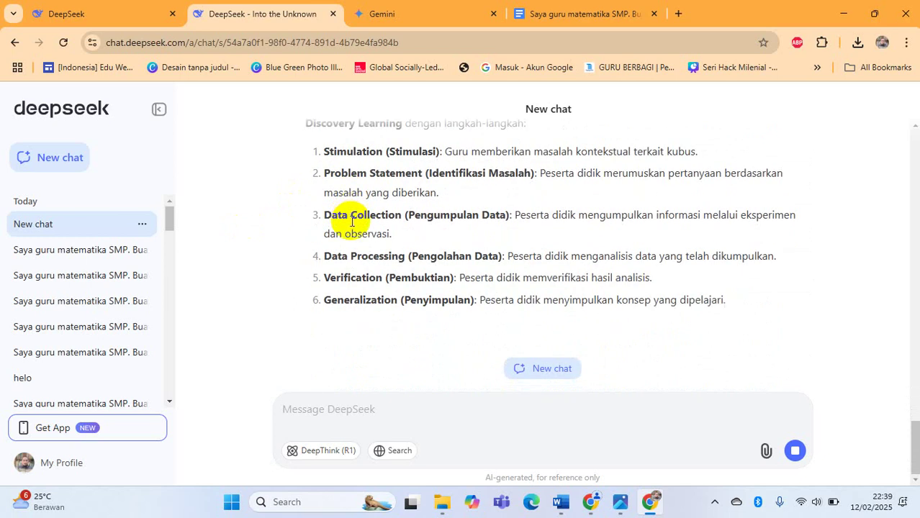
{"action": "scroll", "coordinate": [351, 213], "scroll_direction": "up", "scroll_amount": 2}
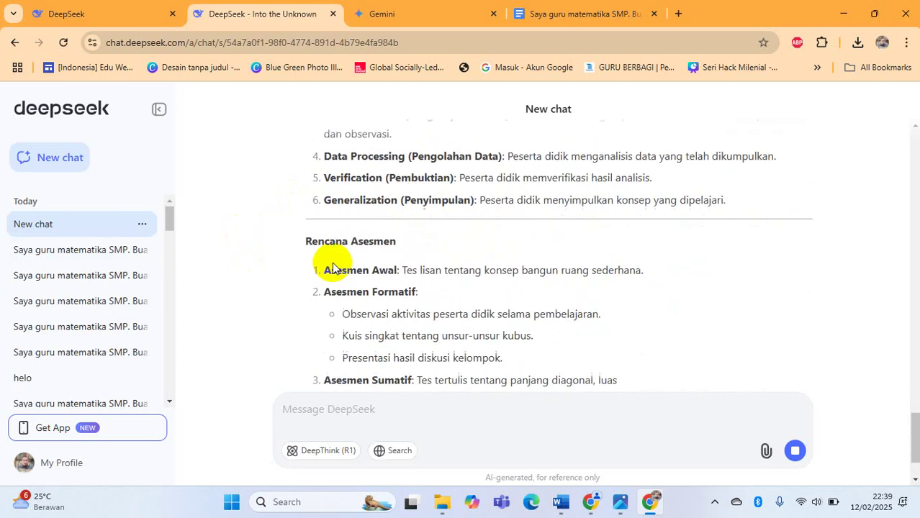
{"action": "scroll", "coordinate": [382, 234], "scroll_direction": "up", "scroll_amount": 3}
{"action": "scroll", "coordinate": [367, 245], "scroll_direction": "up", "scroll_amount": 4}
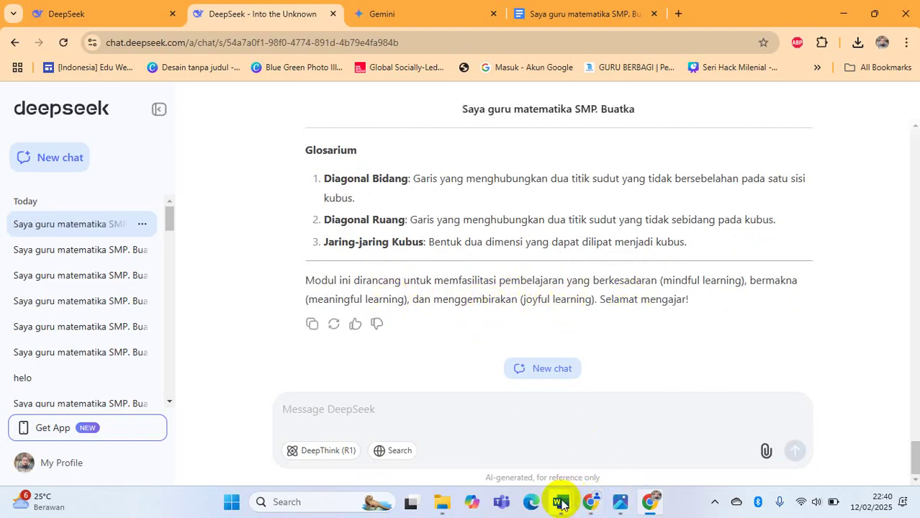
Step: Copy the orange LKPD worksheet prompt below Contoh 3 in the KERANGKA MODUL Word document into DeepSeek's message box
{"action": "left_click", "coordinate": [562, 505]}
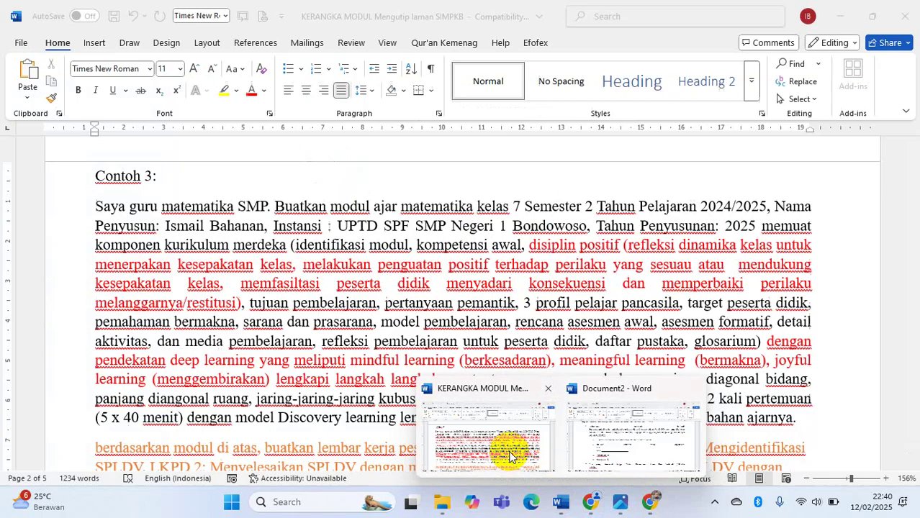
{"action": "left_click", "coordinate": [503, 448]}
{"action": "scroll", "coordinate": [181, 267], "scroll_direction": "down", "scroll_amount": 3}
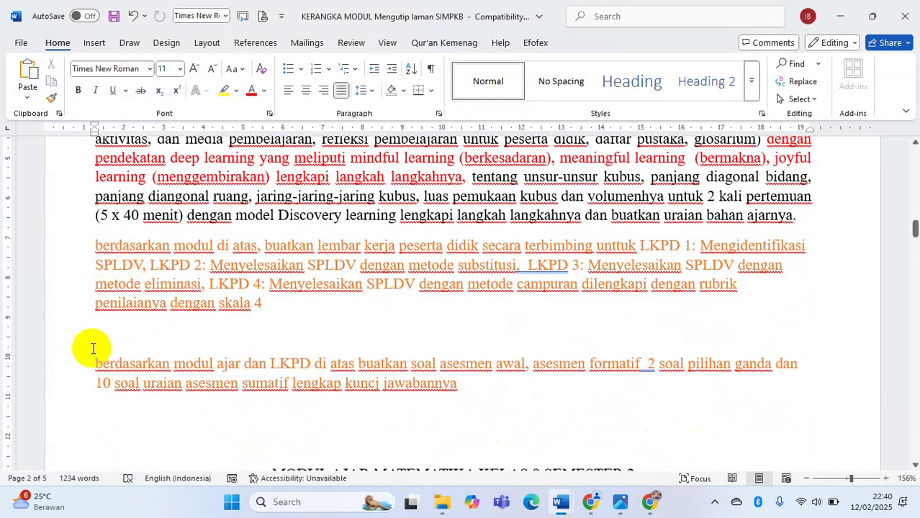
{"action": "left_click_drag", "start_coordinate": [95, 256], "coordinate": [306, 265]}
{"action": "left_click_drag", "start_coordinate": [295, 265], "coordinate": [448, 285]}
{"action": "key", "text": "ctrl+z"}
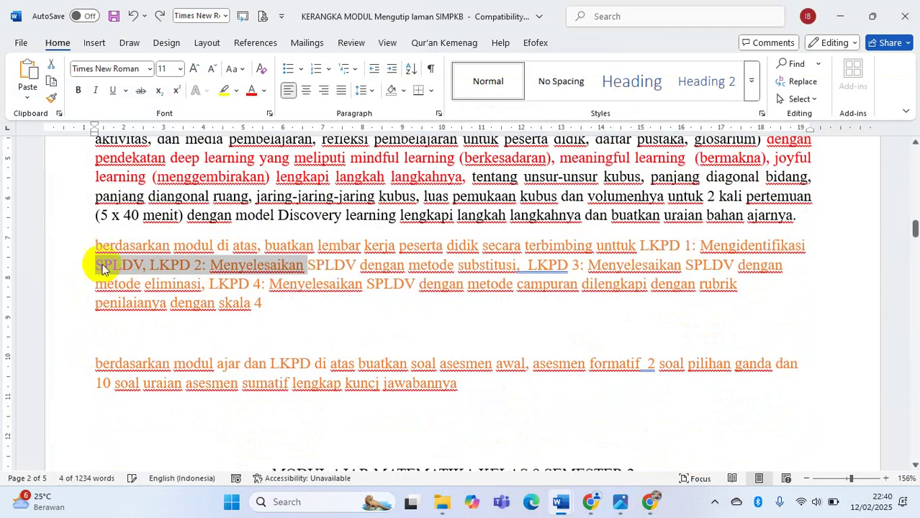
{"action": "double_click", "coordinate": [98, 257]}
{"action": "left_click_drag", "start_coordinate": [95, 249], "coordinate": [292, 317]}
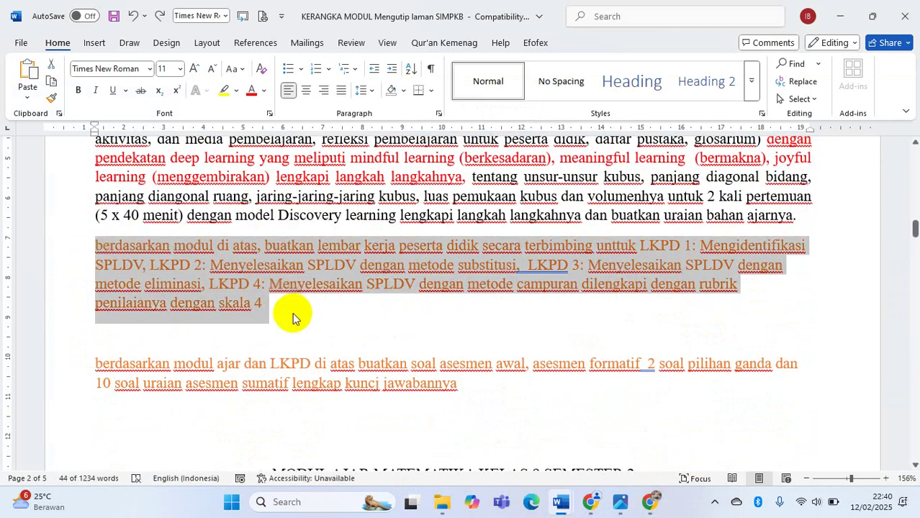
{"action": "left_click", "coordinate": [649, 501]}
{"action": "type", "text": "berdasarkan modul di atas, buatkan lembar kerja peserta didik secara terbimbing untuk LKPD 1: Mengidentifikasi SPLDV, LKPD 2: Menyelesaikan SPLDV dengan metode substitusi,  LKPD 3: Menyelesaikan SPLDV dengan metode eliminasi, LKPD 4: Menyelesaikan SPLDV dengan metode campuran dilengkapi dengan rubrik penilaianya dengan skala 4"}
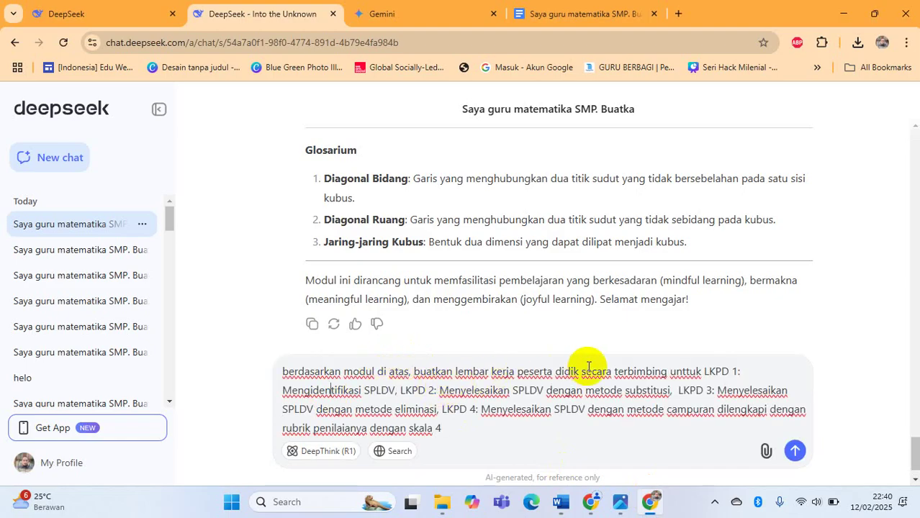
Step: Remove the LKPD 1 to LKPD 4 SPLDV topics from the prompt, correct "penilaianya" to "penilaiannya", and send it
{"action": "left_click_drag", "start_coordinate": [705, 371], "coordinate": [712, 417]}
{"action": "key", "text": "BackSpace"}
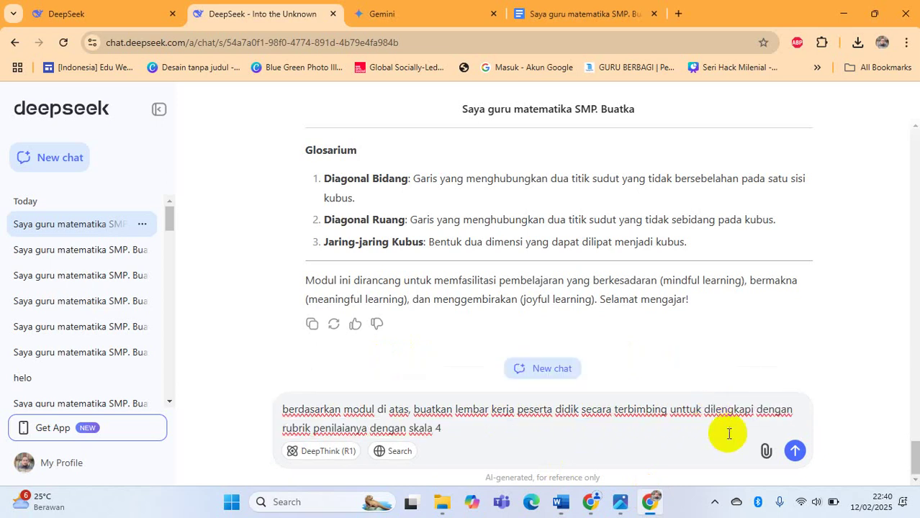
{"action": "left_click", "coordinate": [356, 427]}
{"action": "type", "text": "n"}
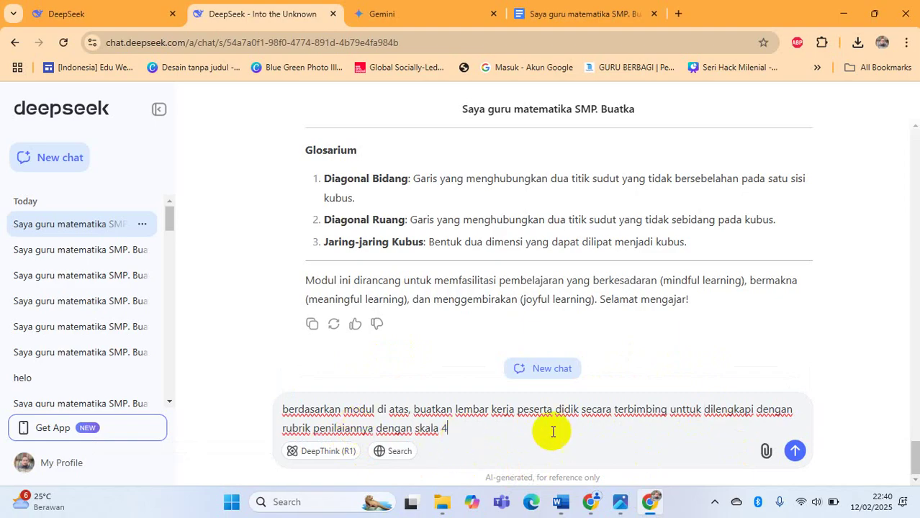
{"action": "left_click", "coordinate": [796, 451]}
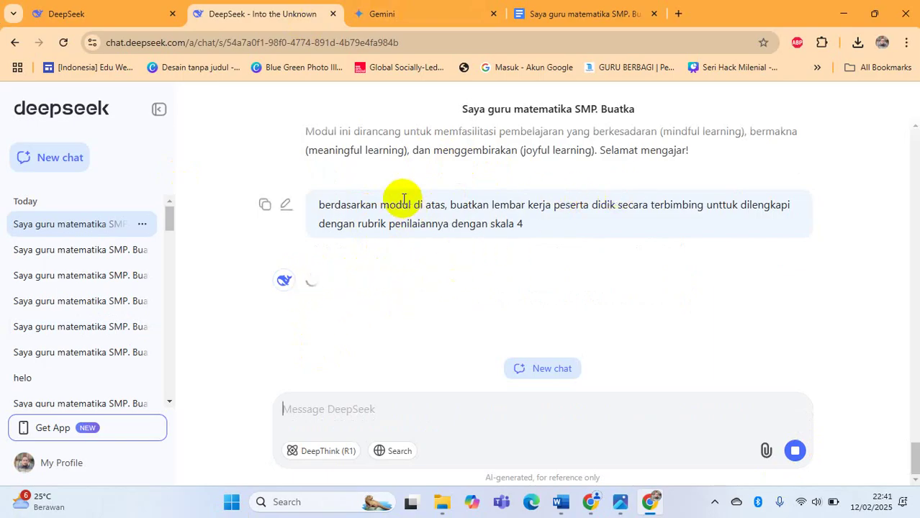
{"action": "scroll", "coordinate": [403, 208], "scroll_direction": "up", "scroll_amount": 1}
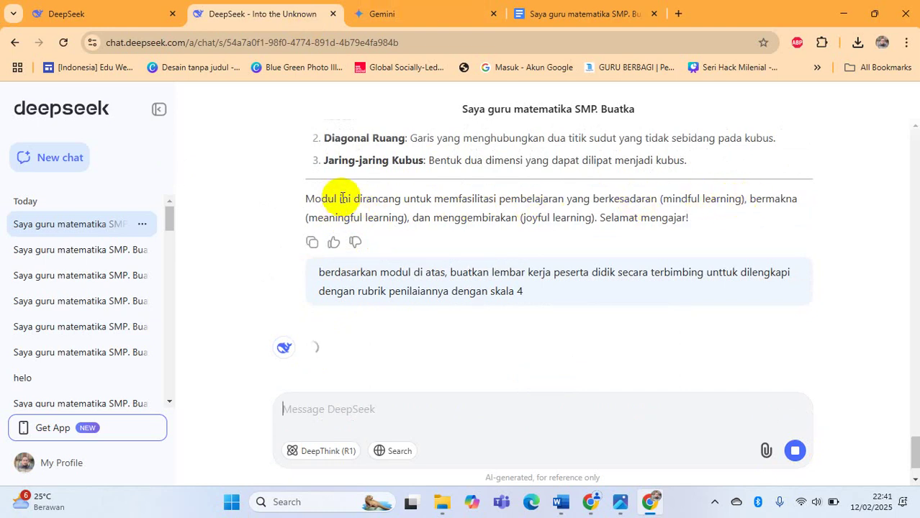
Step: Open the sent guided LKPD prompt with the scale-4 rubric for editing and resend it with the same wording
{"action": "scroll", "coordinate": [378, 202], "scroll_direction": "down", "scroll_amount": 1}
{"action": "scroll", "coordinate": [386, 208], "scroll_direction": "up", "scroll_amount": 3}
{"action": "scroll", "coordinate": [353, 275], "scroll_direction": "down", "scroll_amount": 3}
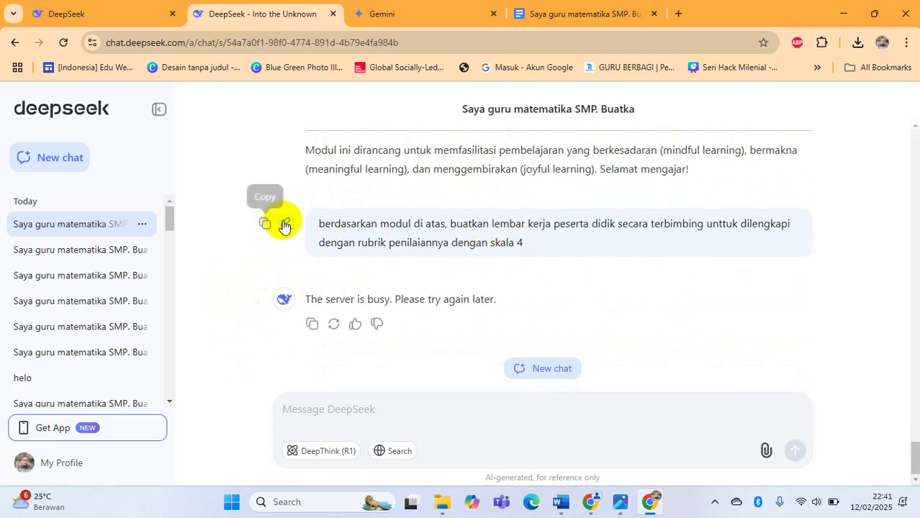
{"action": "left_click", "coordinate": [288, 223]}
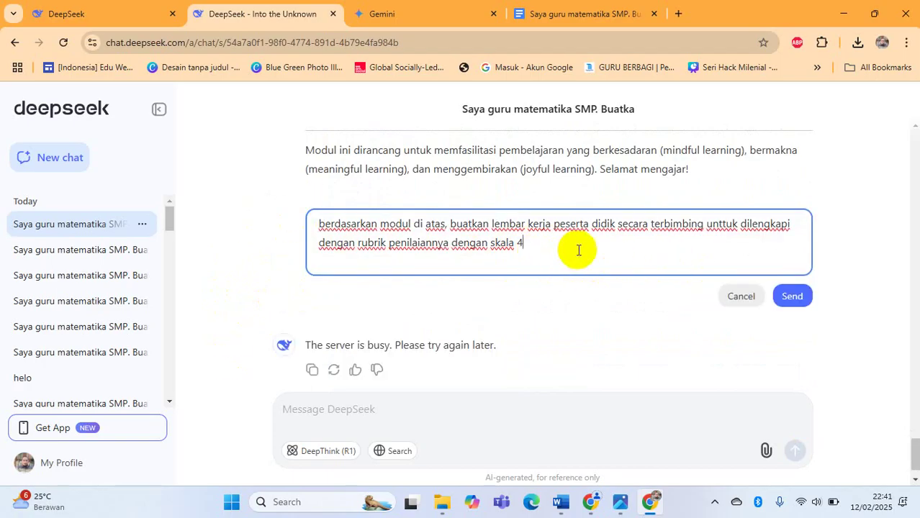
{"action": "left_click", "coordinate": [790, 298]}
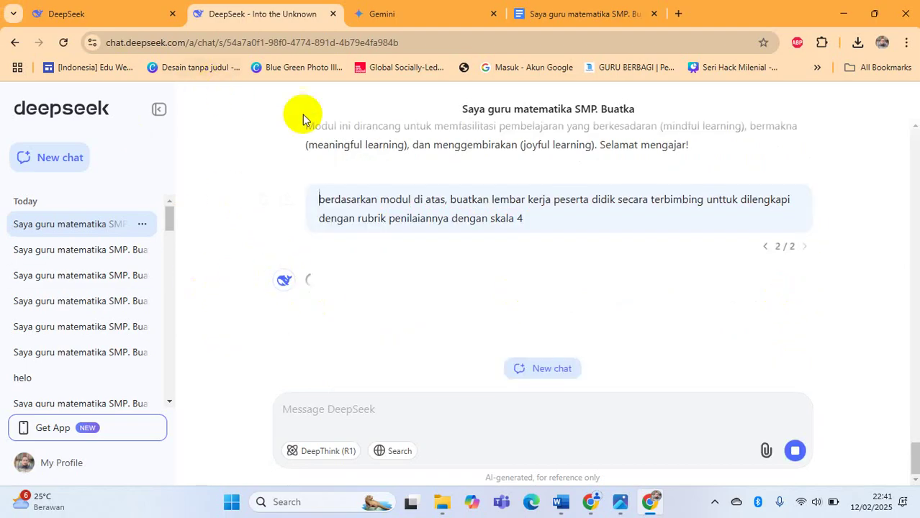
Step: Copy DeepSeek's whole cube module response and switch to Word's Document2
{"action": "mouse_move", "coordinate": [465, 213]}
{"action": "scroll", "coordinate": [547, 215], "scroll_direction": "up", "scroll_amount": 2}
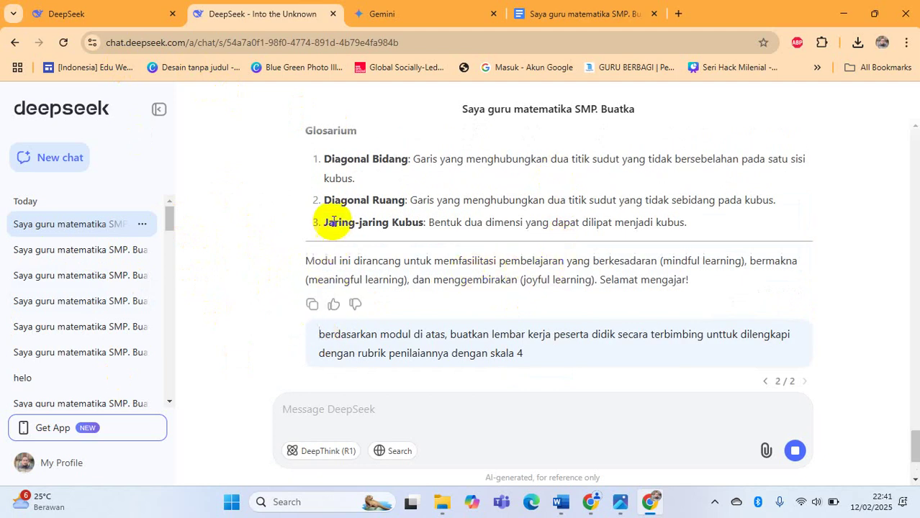
{"action": "left_click", "coordinate": [312, 304]}
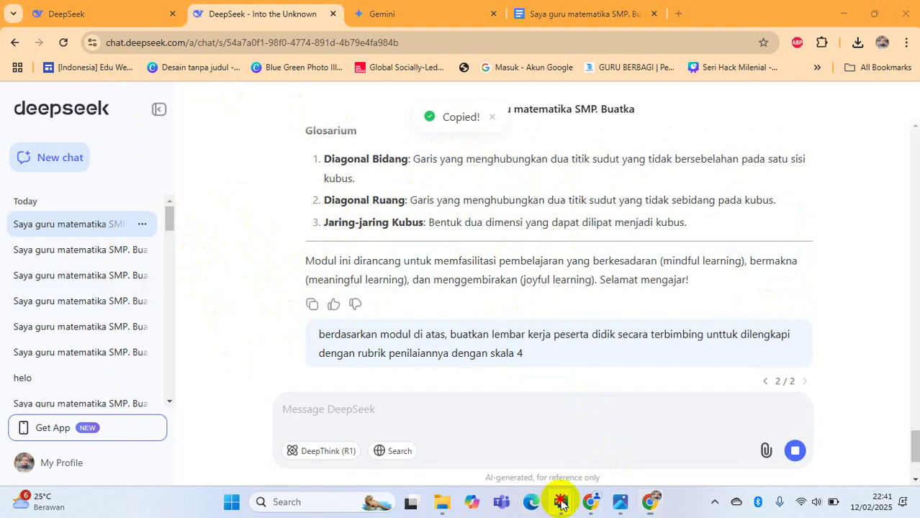
{"action": "mouse_move", "coordinate": [561, 504]}
{"action": "left_click", "coordinate": [600, 432]}
{"action": "left_click", "coordinate": [600, 432]}
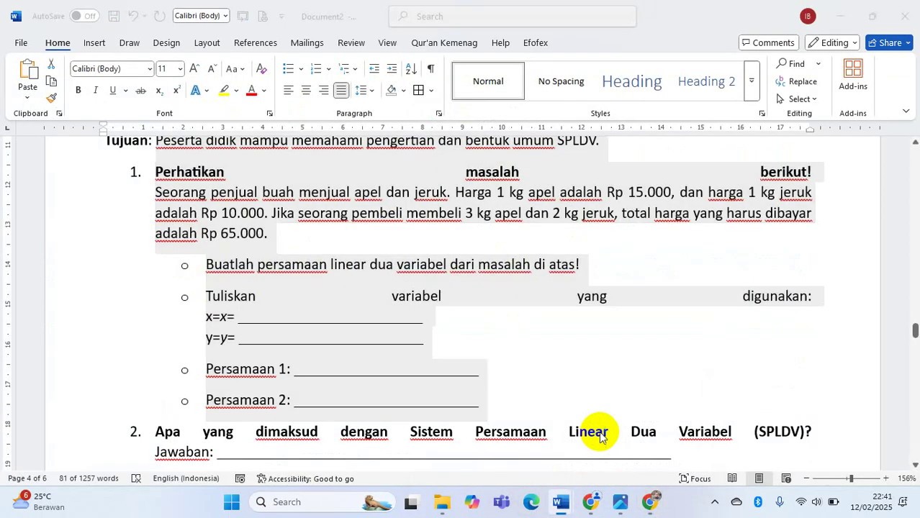
Step: Create a blank Word document with justified text and a wider right margin, and paste the copied cube module into it
{"action": "key", "text": "ctrl+n"}
{"action": "left_click", "coordinate": [342, 90]}
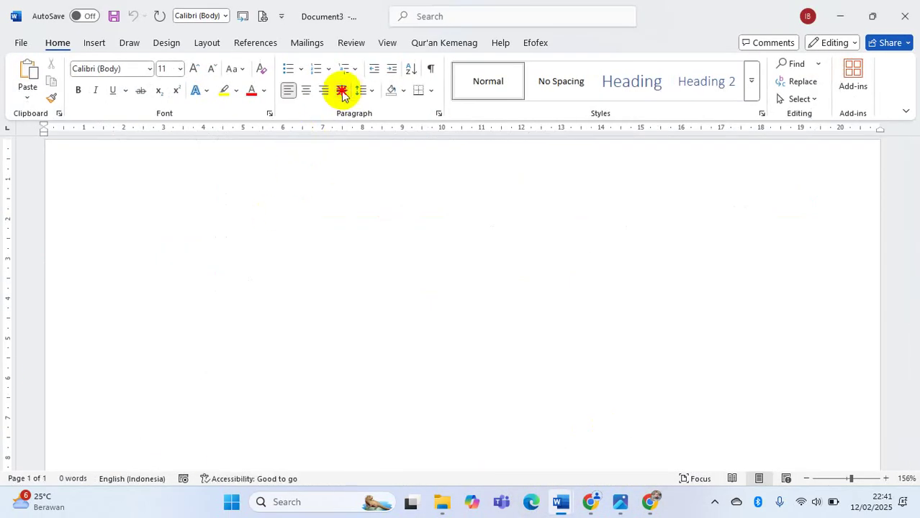
{"action": "left_click_drag", "start_coordinate": [879, 127], "coordinate": [828, 134]}
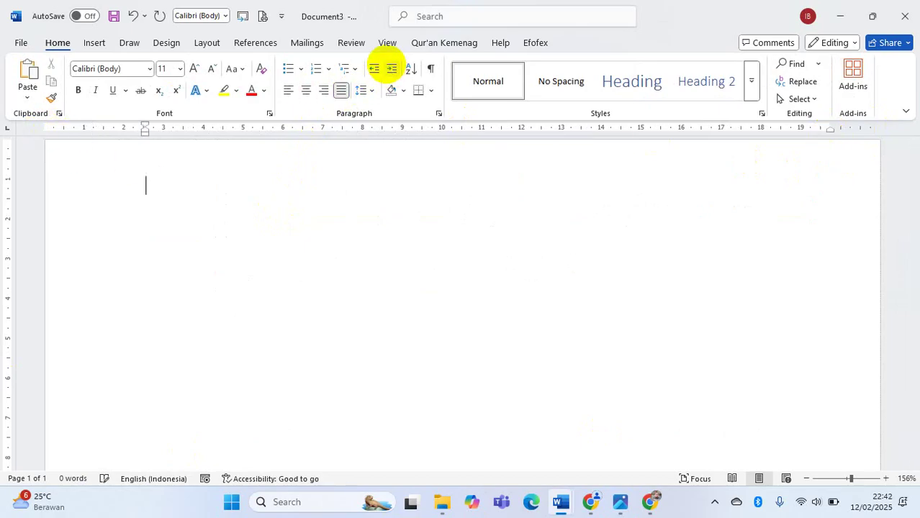
{"action": "key", "text": "ctrl+v"}
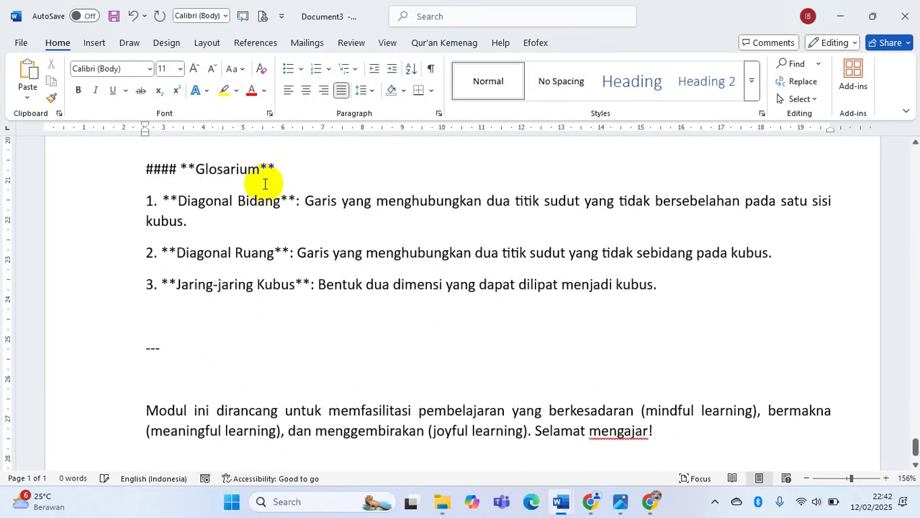
Step: Delete the opening "Berikut adalah modul ajar" paragraph and its separator above the module title, skim the remaining text and leave the document
{"action": "scroll", "coordinate": [265, 185], "scroll_direction": "up", "scroll_amount": 3}
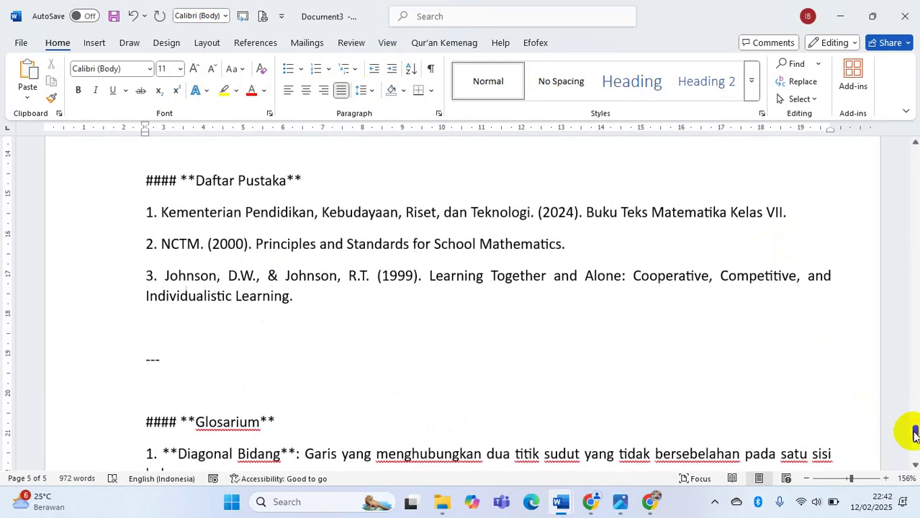
{"action": "left_click_drag", "start_coordinate": [915, 435], "coordinate": [914, 155]}
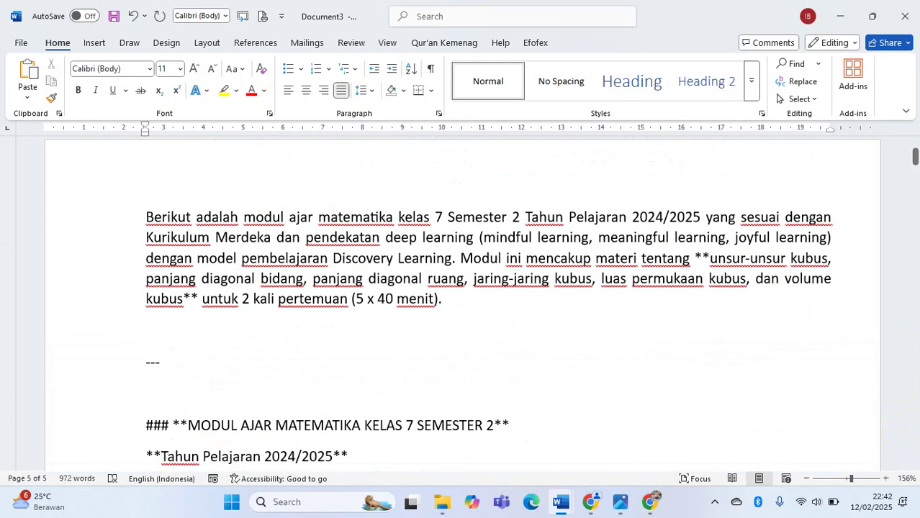
{"action": "left_click_drag", "start_coordinate": [146, 217], "coordinate": [232, 370]}
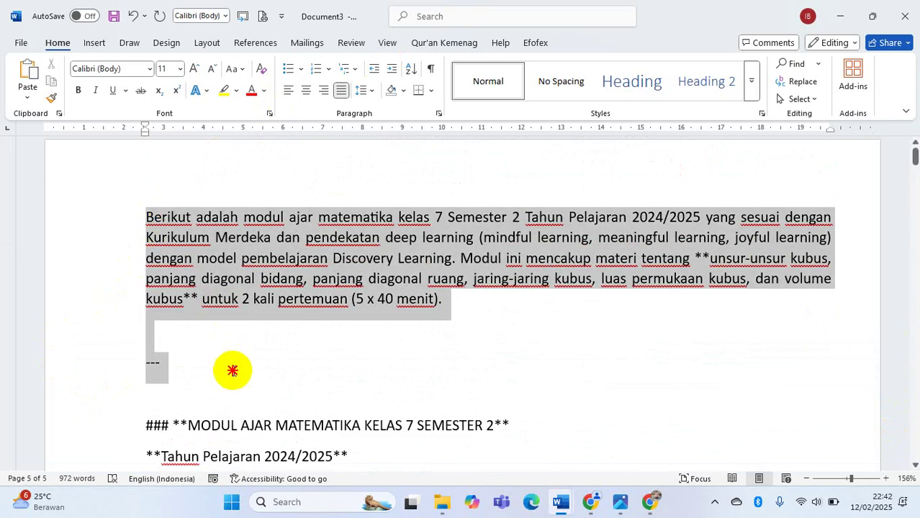
{"action": "key", "text": "Delete"}
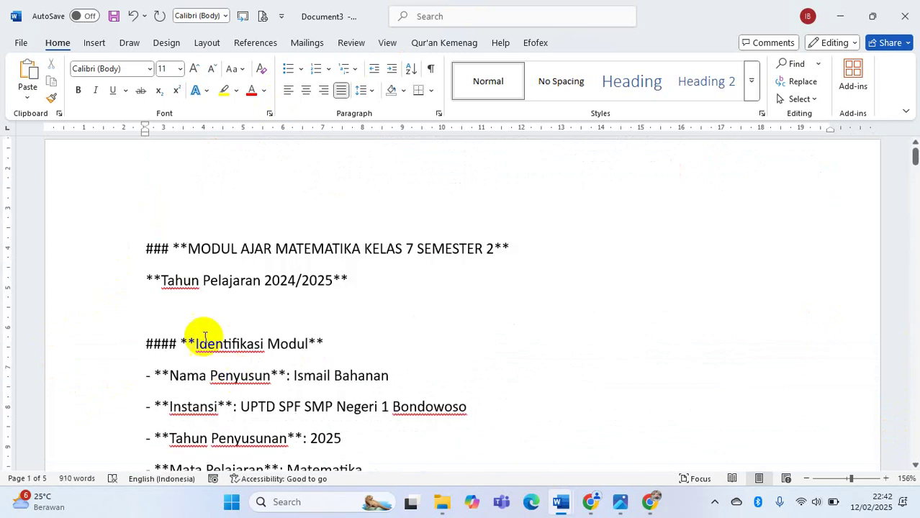
{"action": "scroll", "coordinate": [209, 345], "scroll_direction": "down", "scroll_amount": 10}
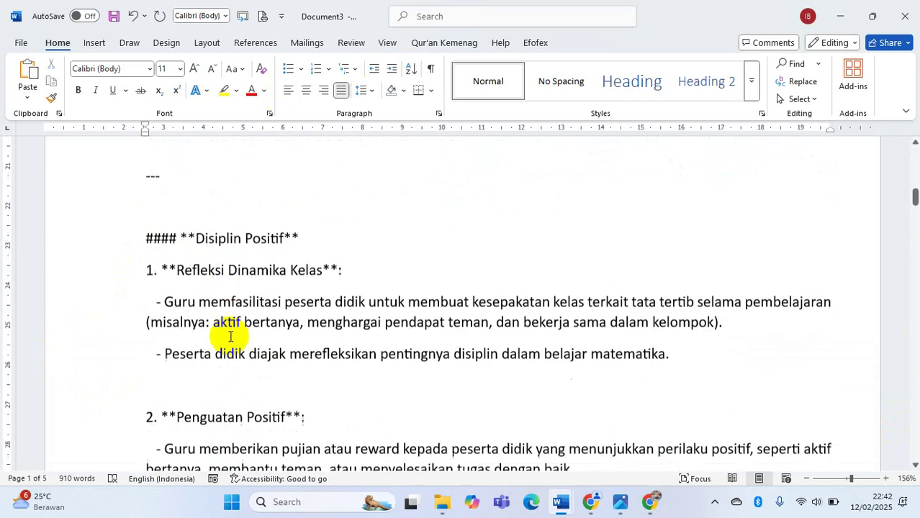
{"action": "scroll", "coordinate": [230, 336], "scroll_direction": "down", "scroll_amount": 10}
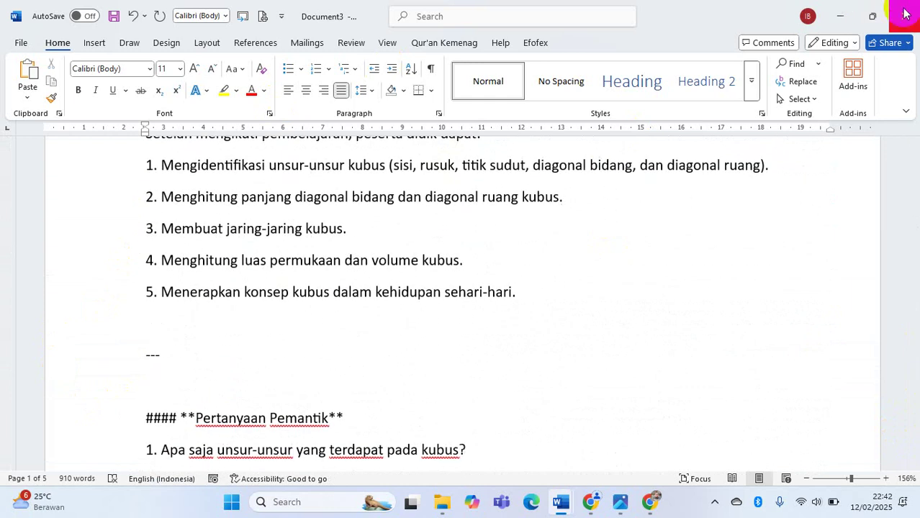
{"action": "left_click", "coordinate": [903, 15]}
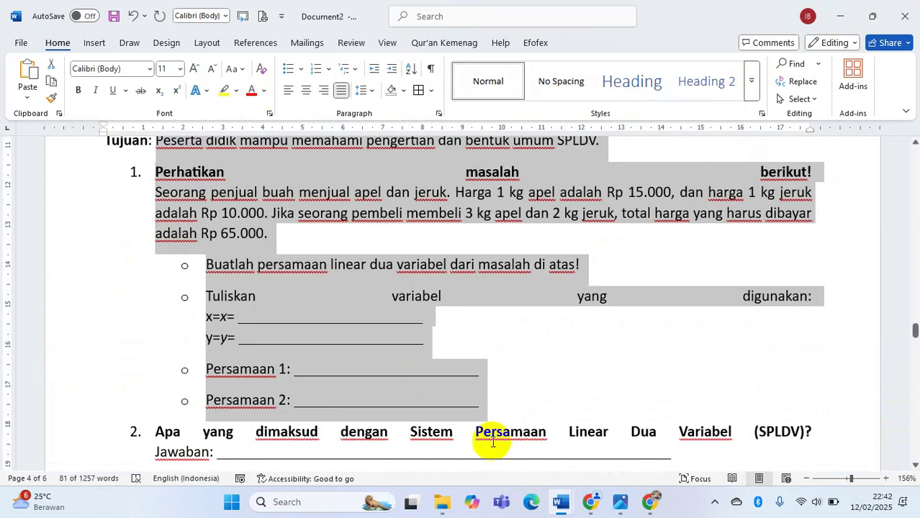
Step: Switch back to the DeepSeek chat in Chrome and regenerate the reply to the guided LKPD prompt
{"action": "left_click", "coordinate": [648, 499]}
{"action": "left_click", "coordinate": [648, 500]}
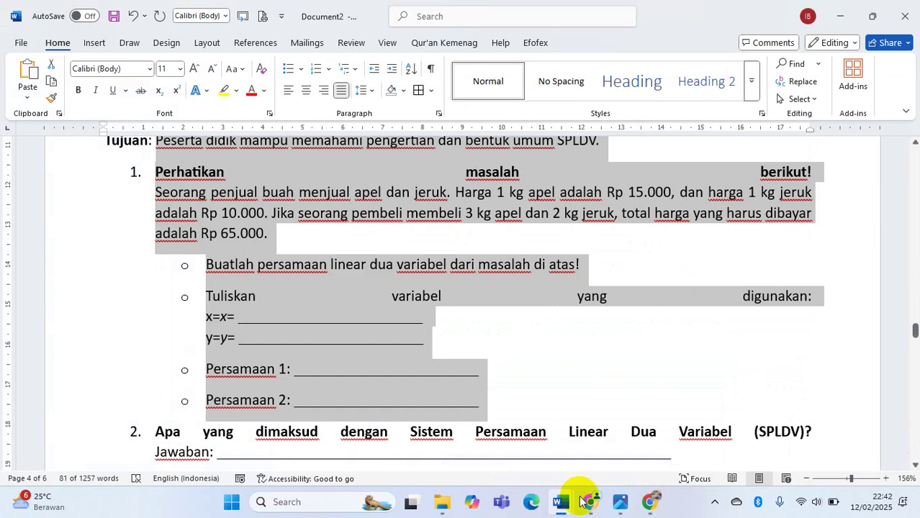
{"action": "left_click", "coordinate": [593, 501]}
{"action": "left_click", "coordinate": [647, 499]}
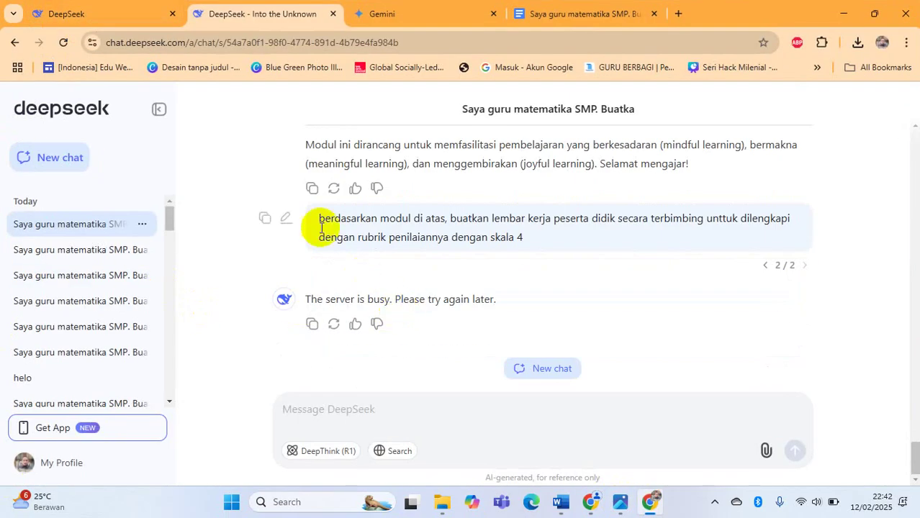
{"action": "left_click", "coordinate": [339, 327]}
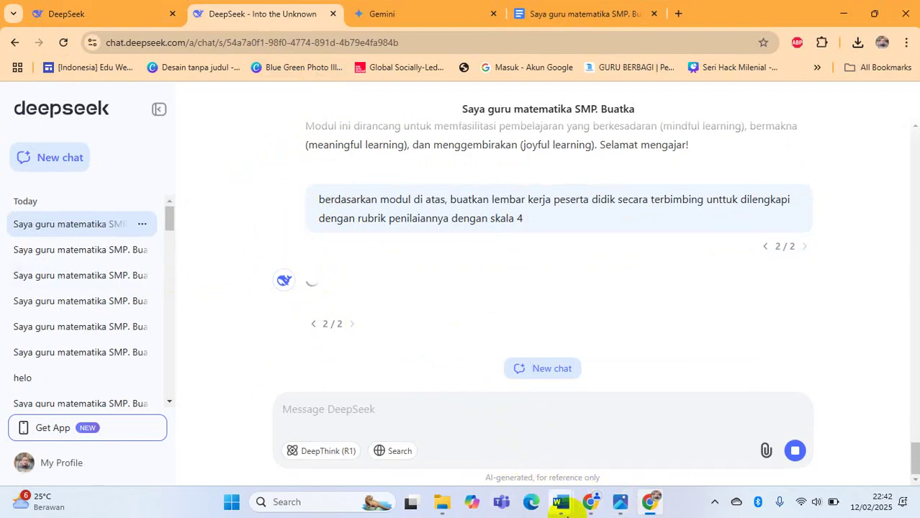
Step: Check the orange prompts in the KERANGKA MODUL Word document, close the empty Chrome window and return to the DeepSeek chat
{"action": "mouse_move", "coordinate": [563, 508]}
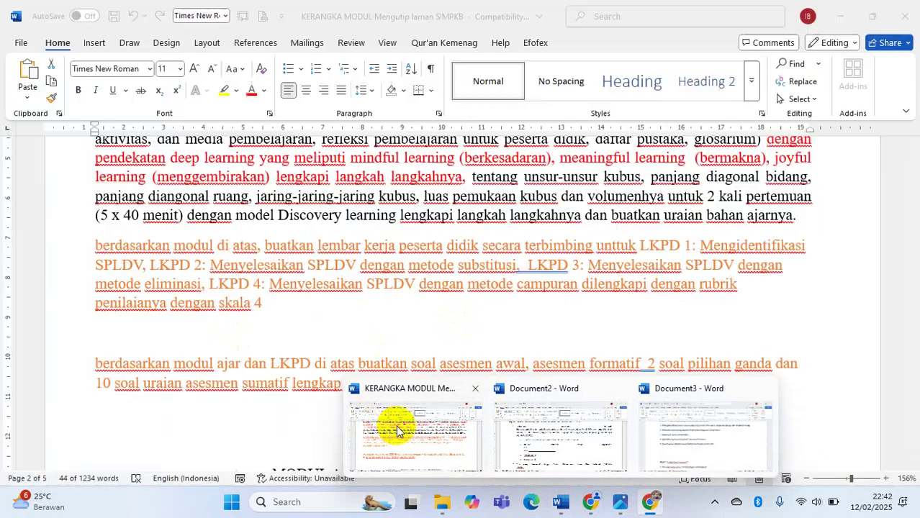
{"action": "left_click", "coordinate": [397, 431]}
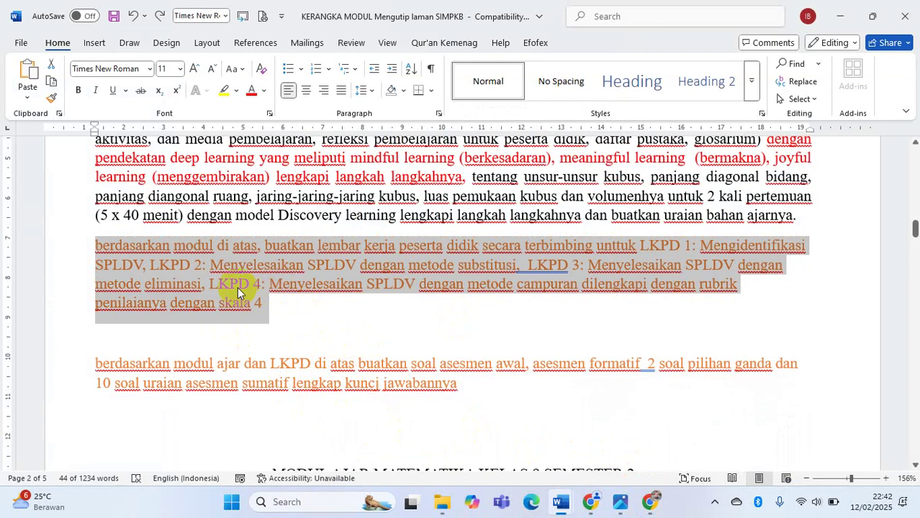
{"action": "left_click", "coordinate": [591, 500]}
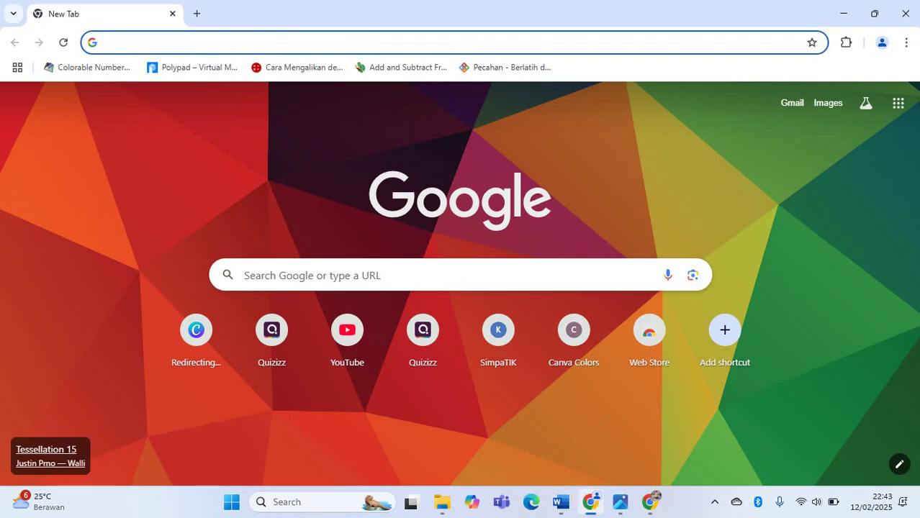
{"action": "left_click", "coordinate": [916, 11]}
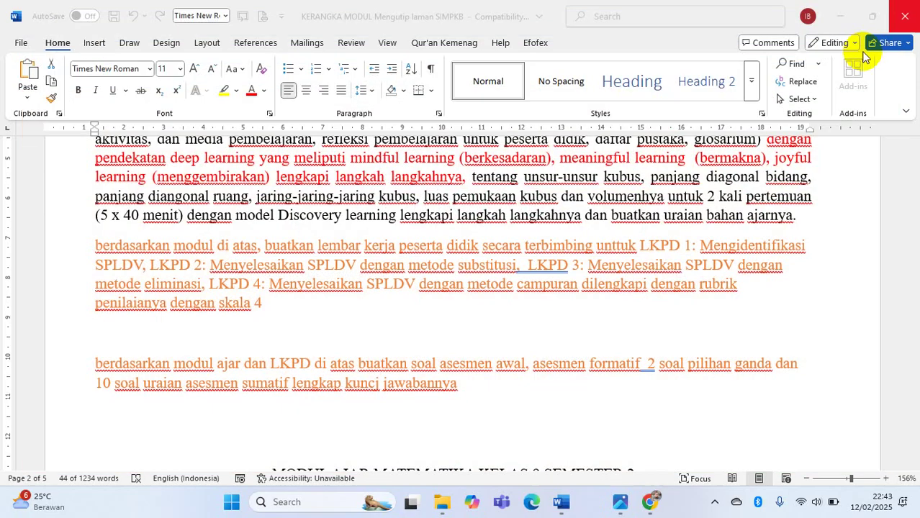
{"action": "left_click", "coordinate": [647, 504]}
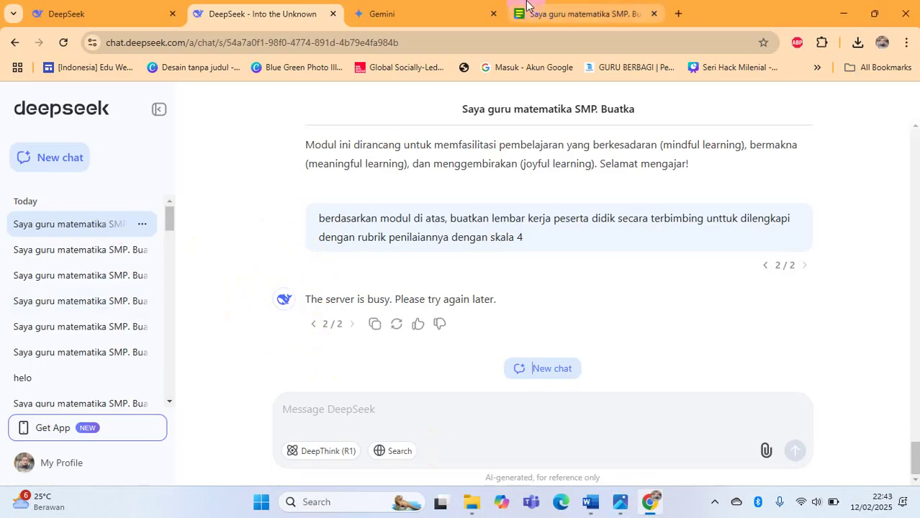
{"action": "left_click", "coordinate": [715, 498]}
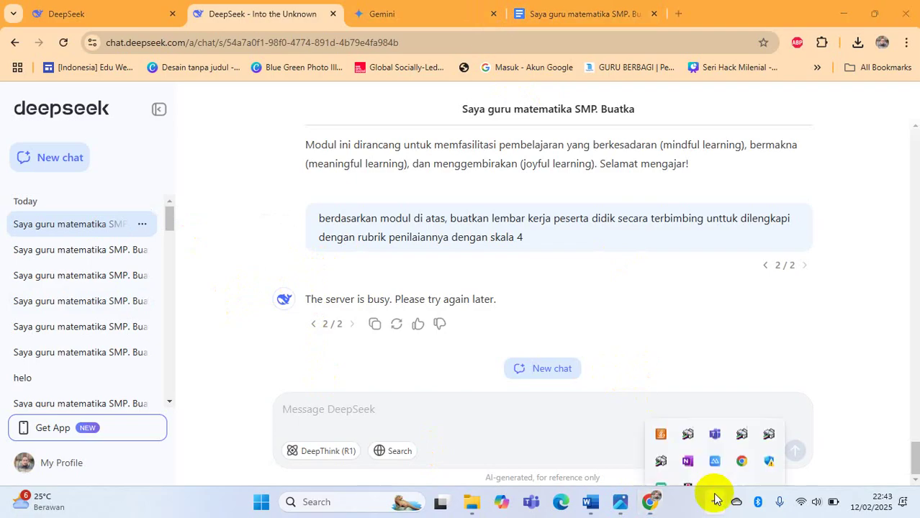